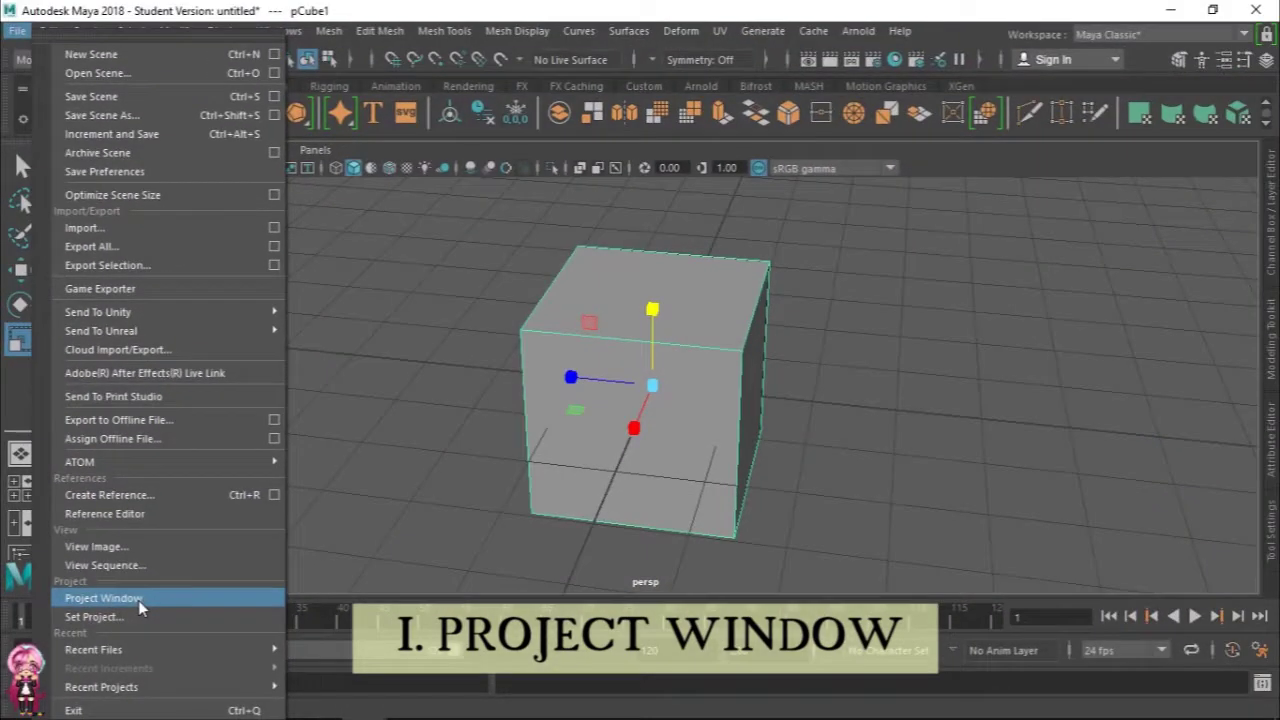
Step: Create and accept a project named JUNE located in the KATAMARI_COUSINS folder
{"action": "left_click", "coordinate": [138, 600]}
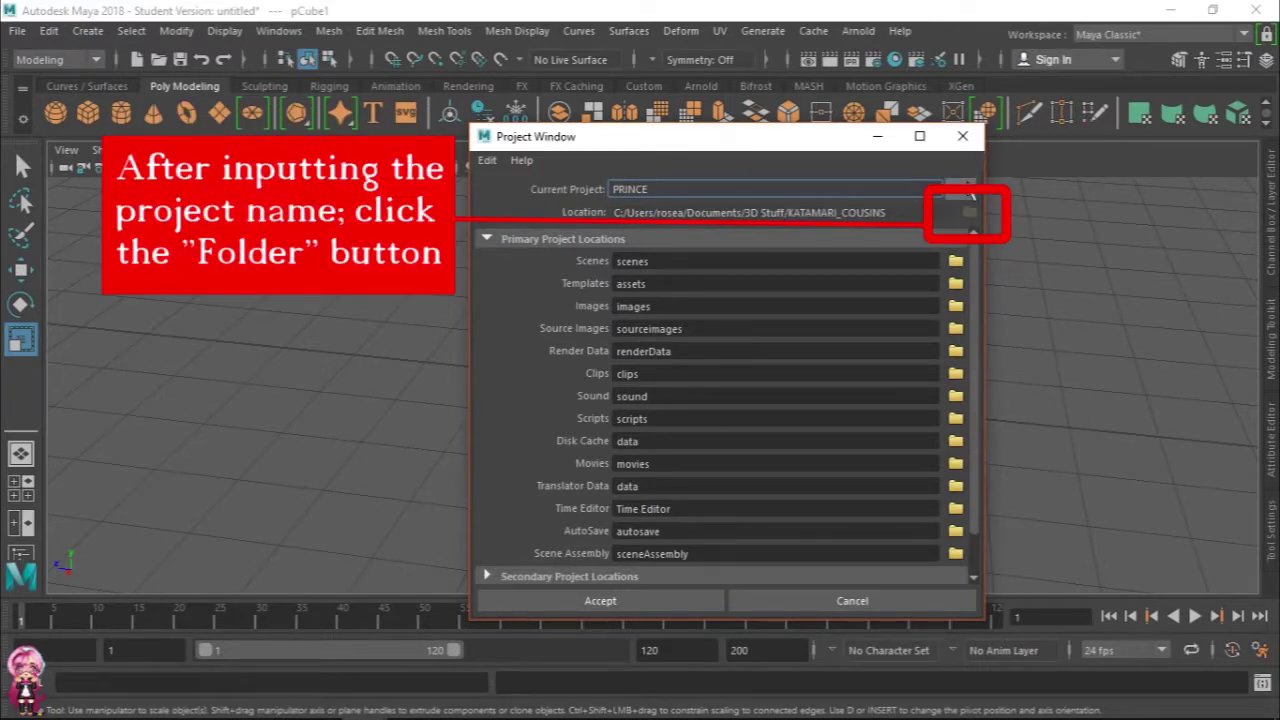
{"action": "left_click", "coordinate": [966, 212]}
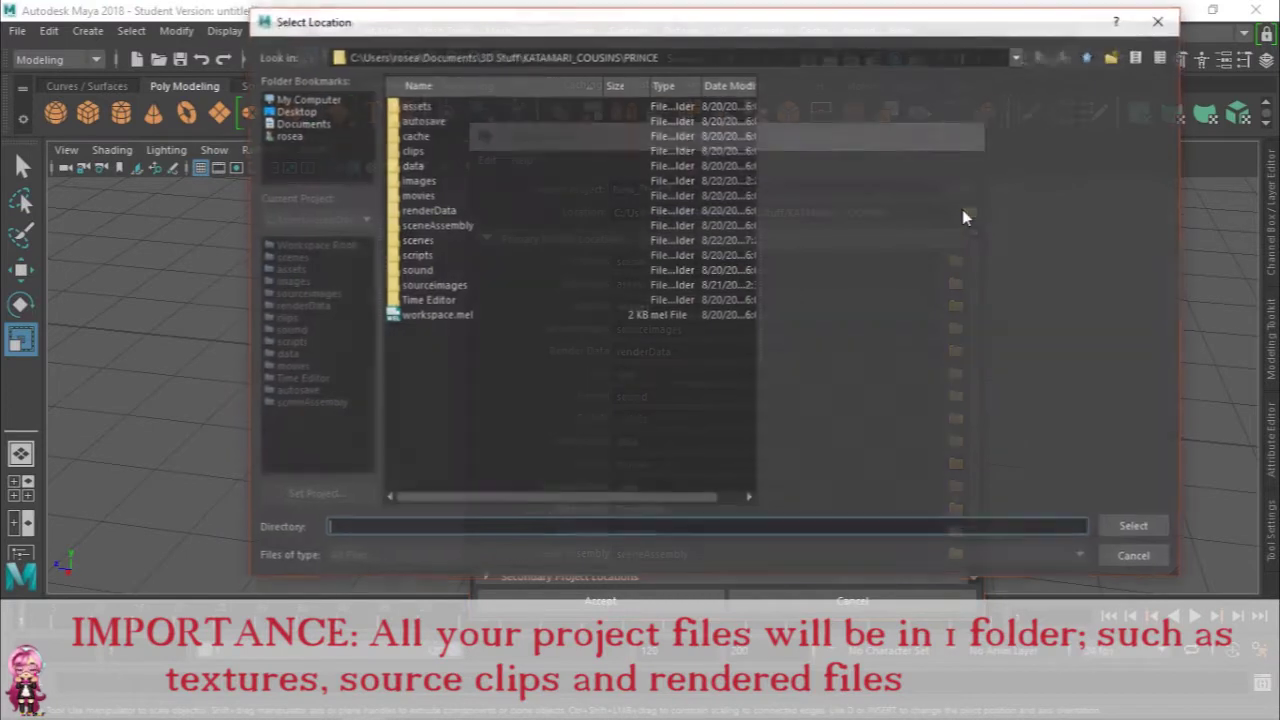
{"action": "left_click", "coordinate": [1090, 57]}
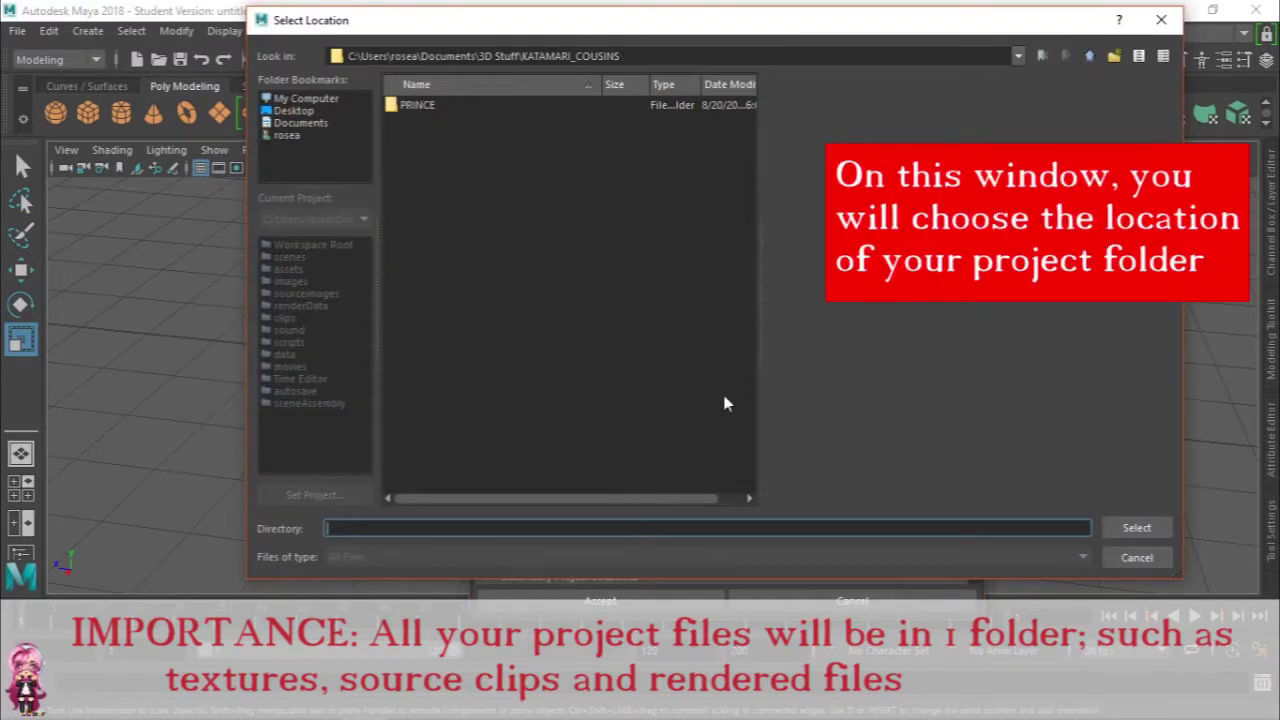
{"action": "type", "text": "JU"}
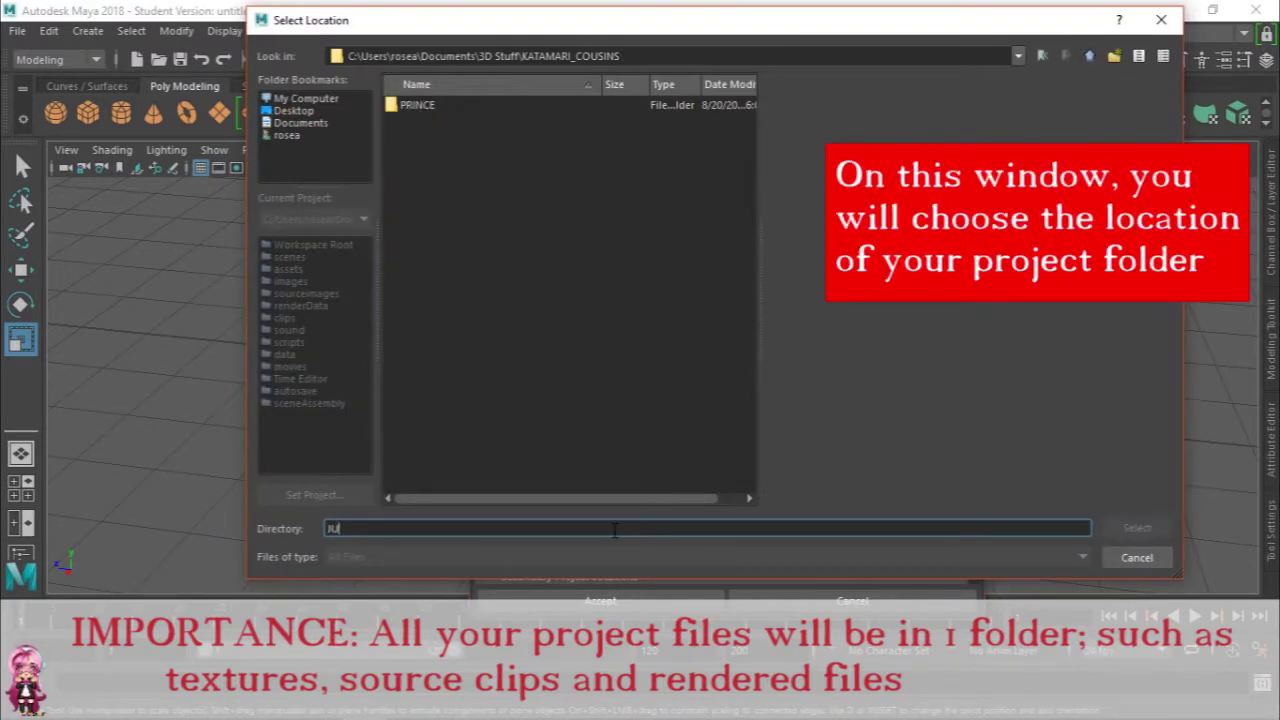
{"action": "type", "text": "NE"}
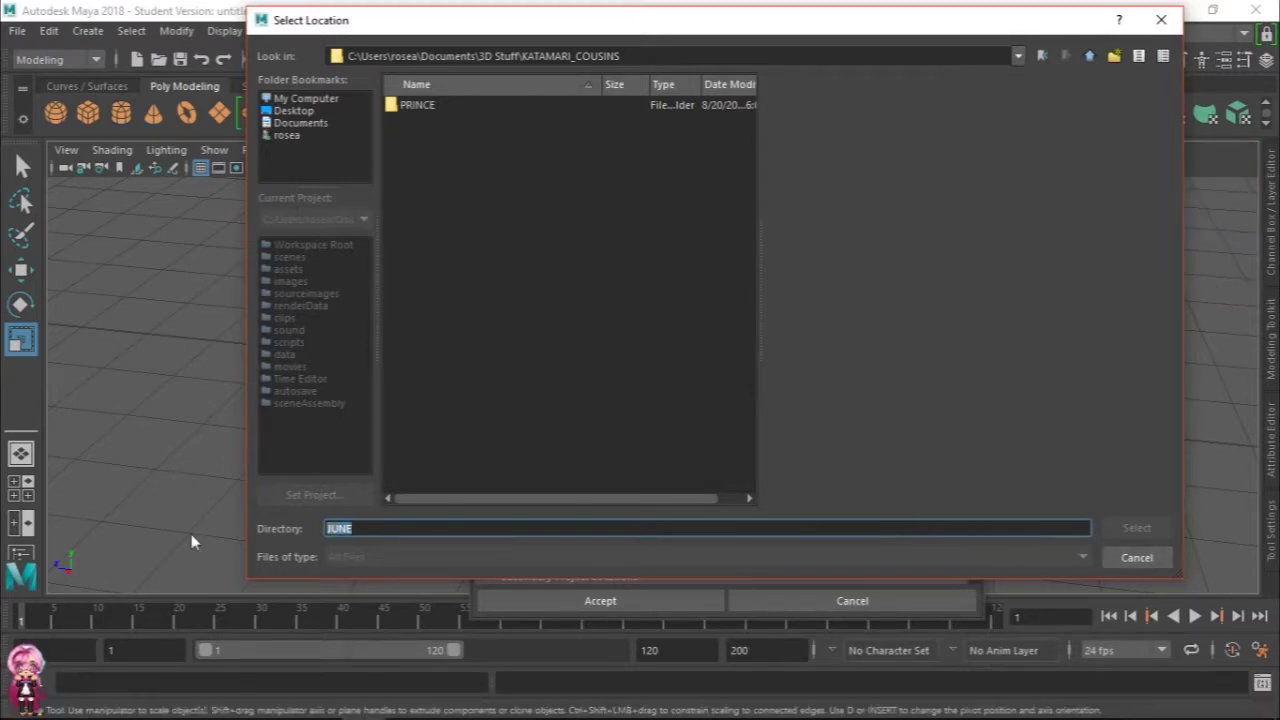
{"action": "left_click", "coordinate": [828, 526]}
{"action": "left_click", "coordinate": [1136, 527]}
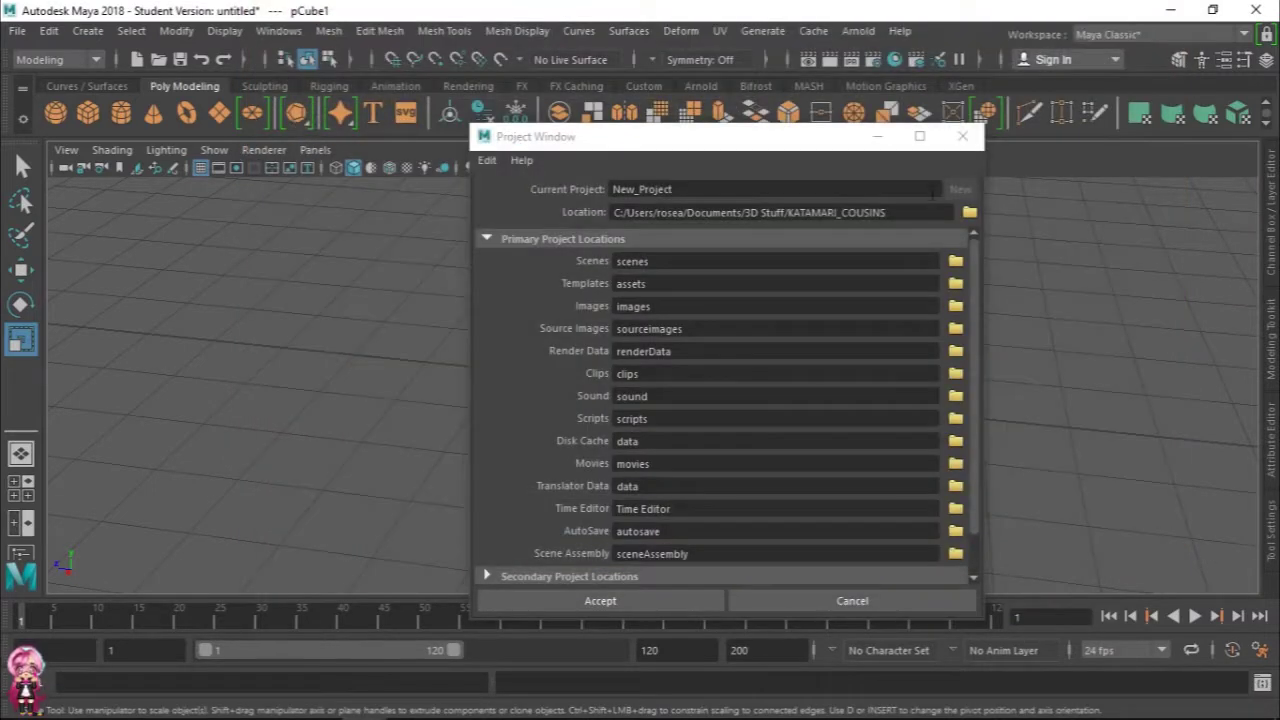
{"action": "type", "text": "JUNE"}
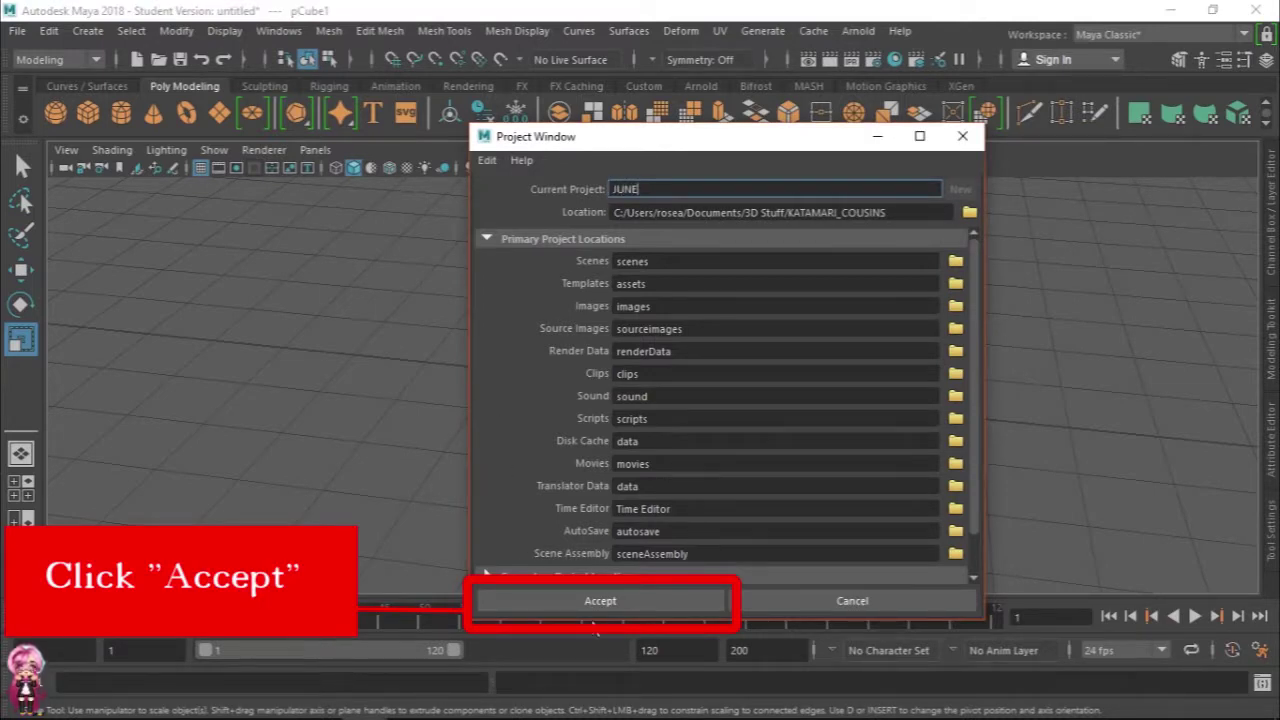
{"action": "left_click", "coordinate": [597, 602]}
Step: Discard the unsaved cube scene for a new empty one and maximise the front view
{"action": "key", "text": "ctrl+n"}
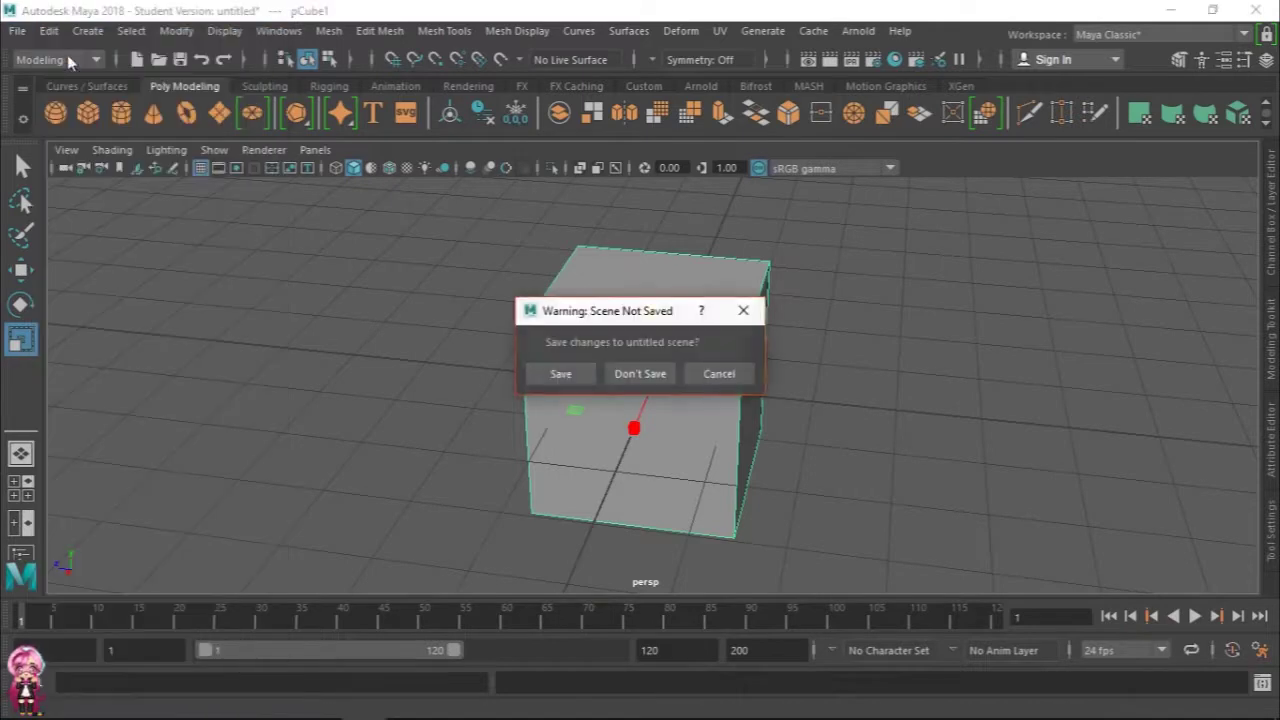
{"action": "left_click", "coordinate": [624, 376]}
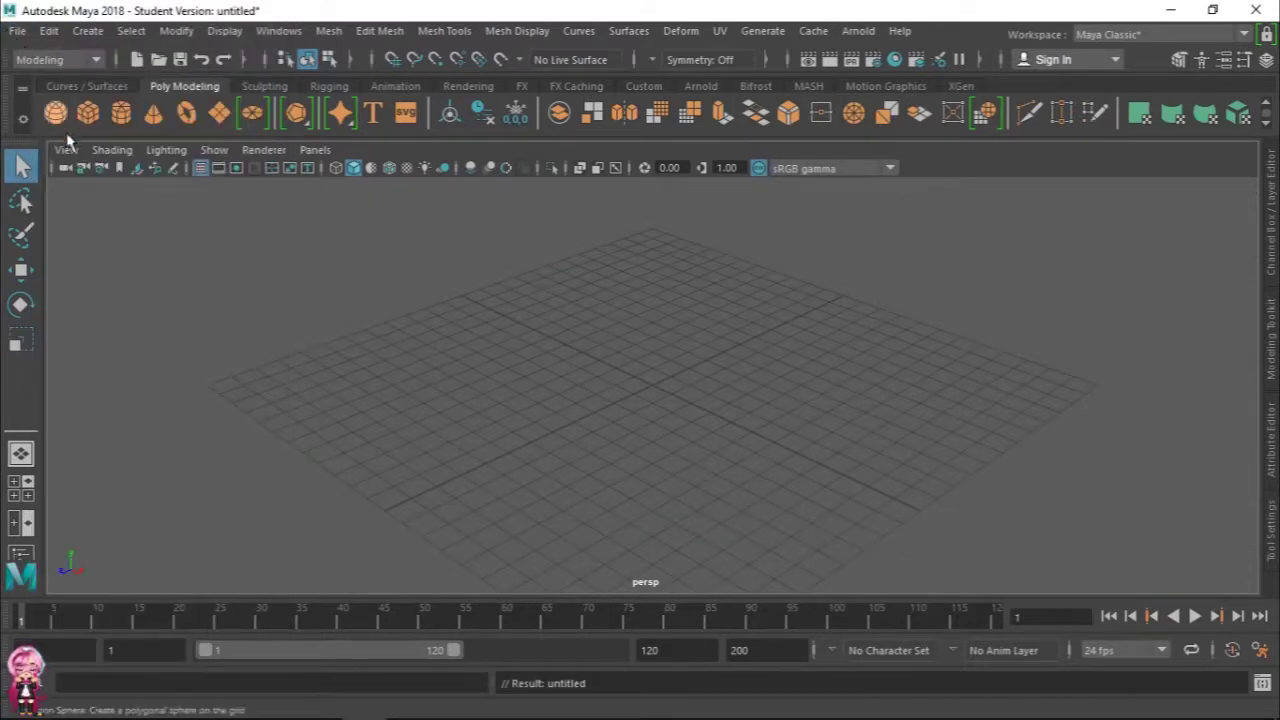
{"action": "key", "text": "space"}
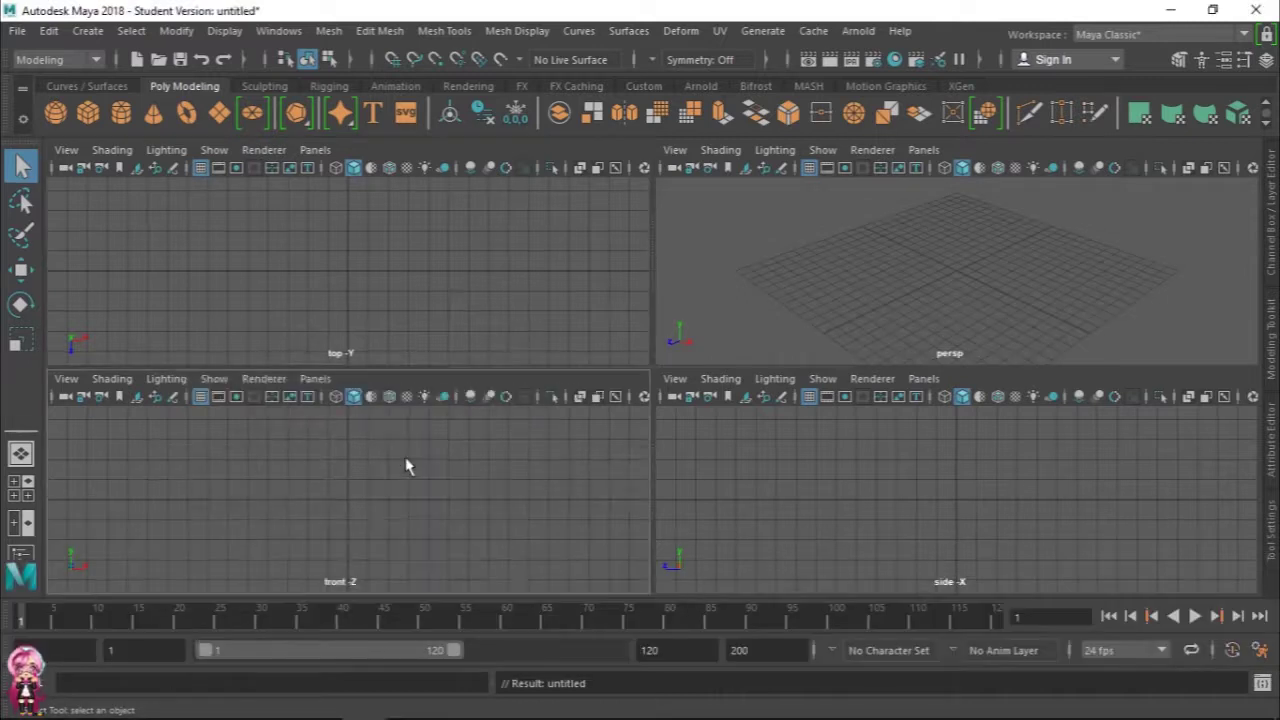
{"action": "key", "text": "space"}
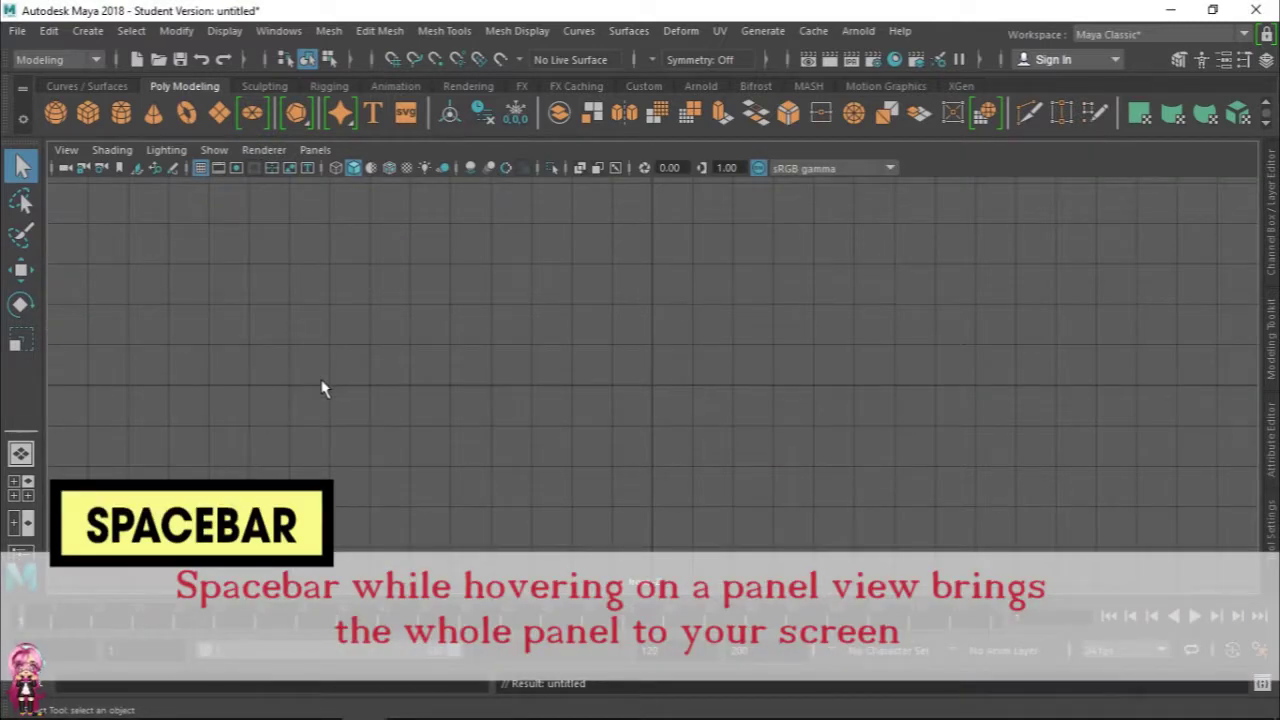
Step: Import the game screenshot from Videos/Captures as the front view's image plane
{"action": "left_click", "coordinate": [66, 150]}
{"action": "mouse_move", "coordinate": [102, 567]}
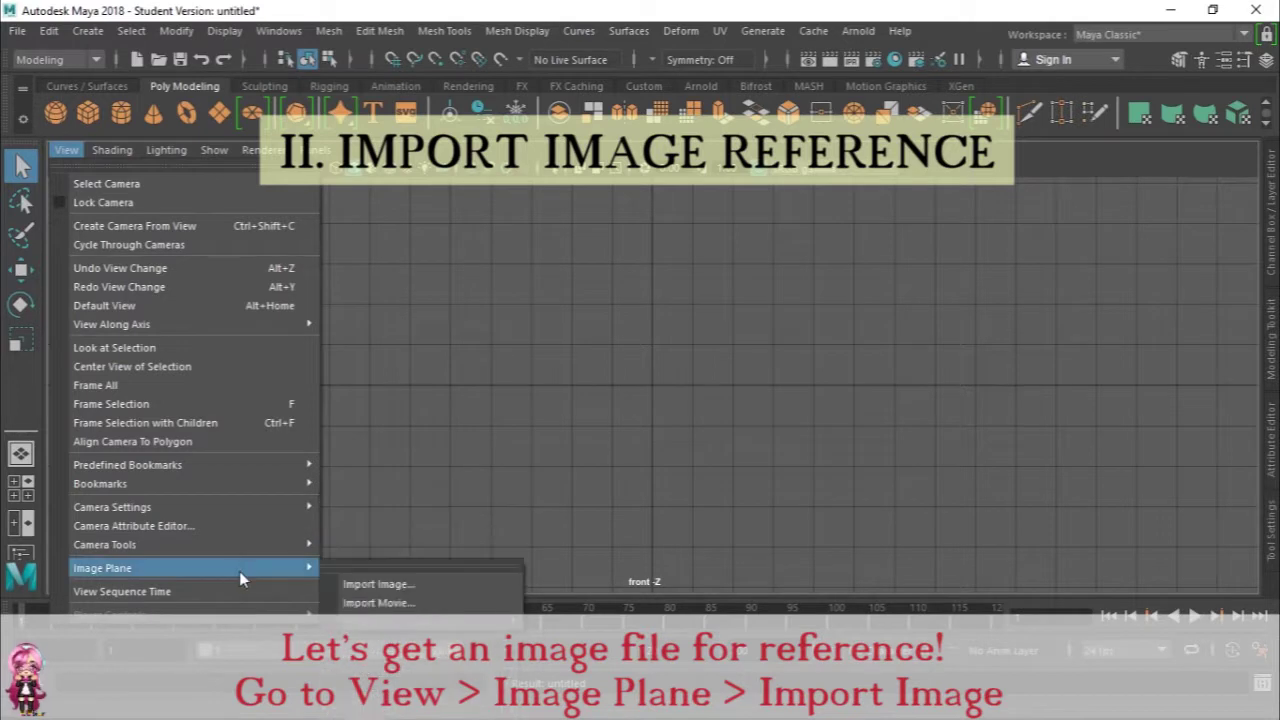
{"action": "left_click", "coordinate": [352, 585]}
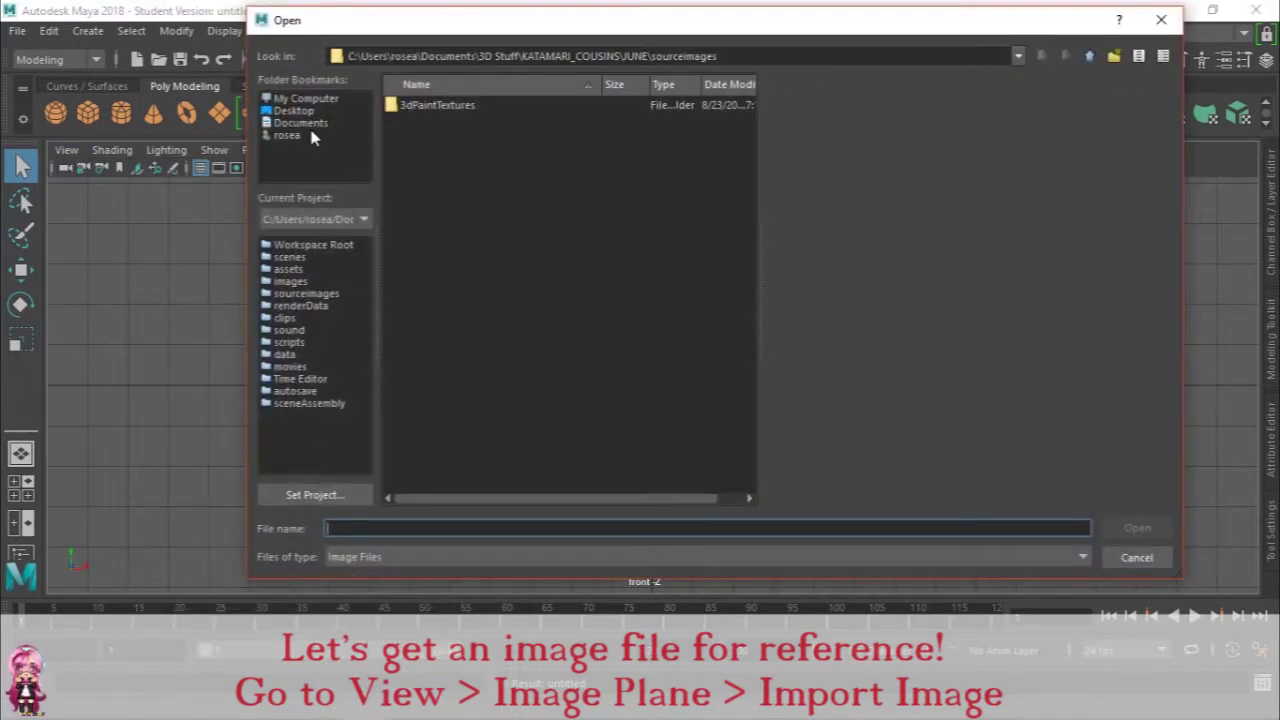
{"action": "left_click", "coordinate": [288, 136]}
{"action": "double_click", "coordinate": [418, 317]}
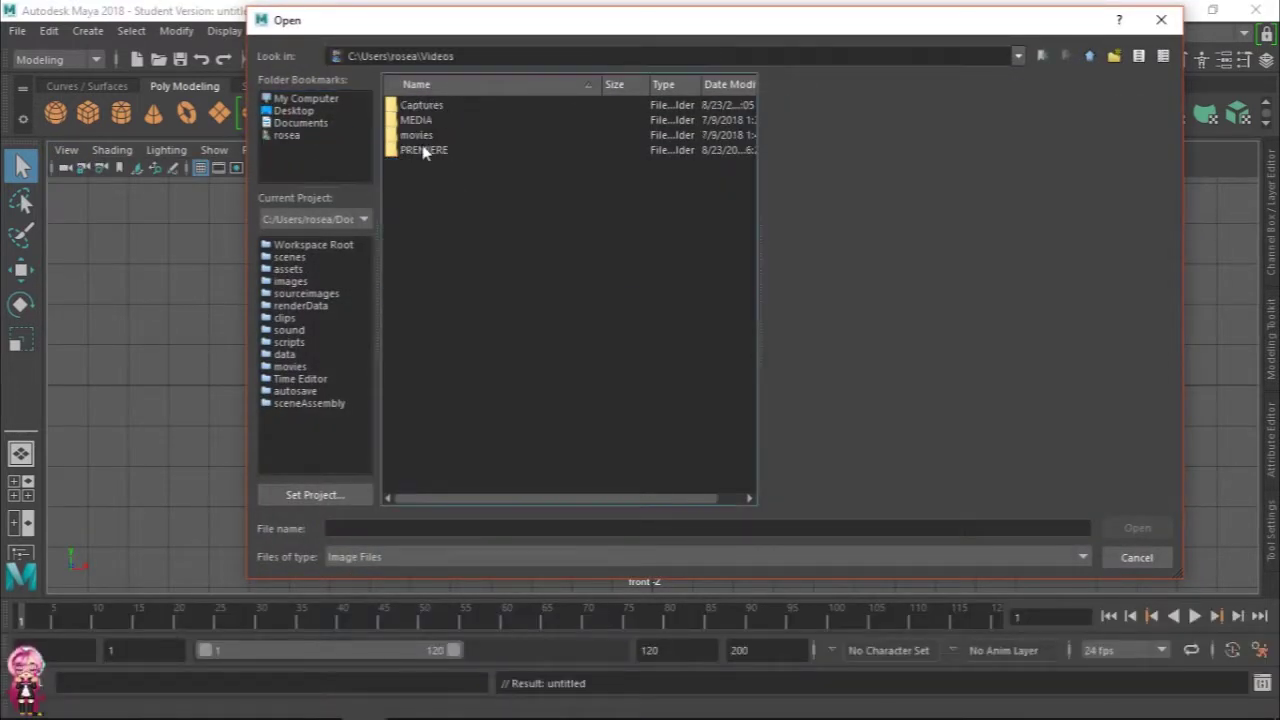
{"action": "double_click", "coordinate": [421, 105]}
{"action": "left_click", "coordinate": [1140, 528]}
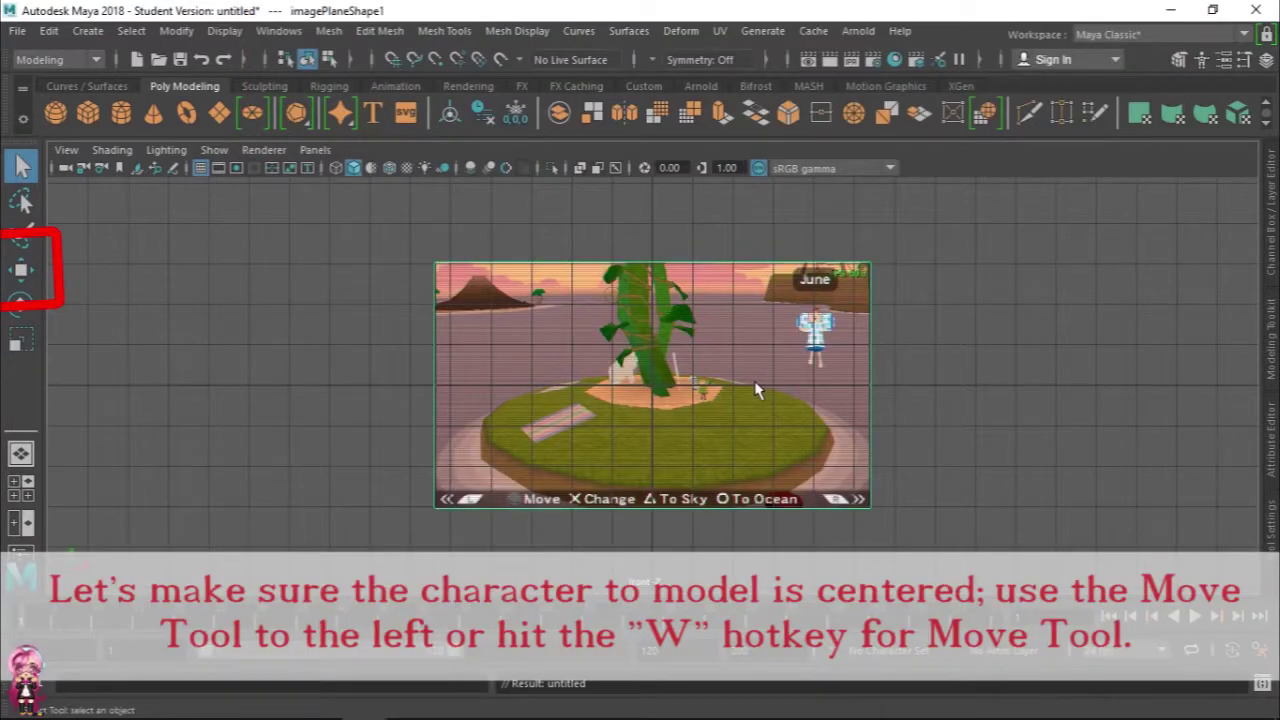
Step: Move the image plane left and down, then enlarge it to fill the view
{"action": "key", "text": "t"}
{"action": "key", "text": "w"}
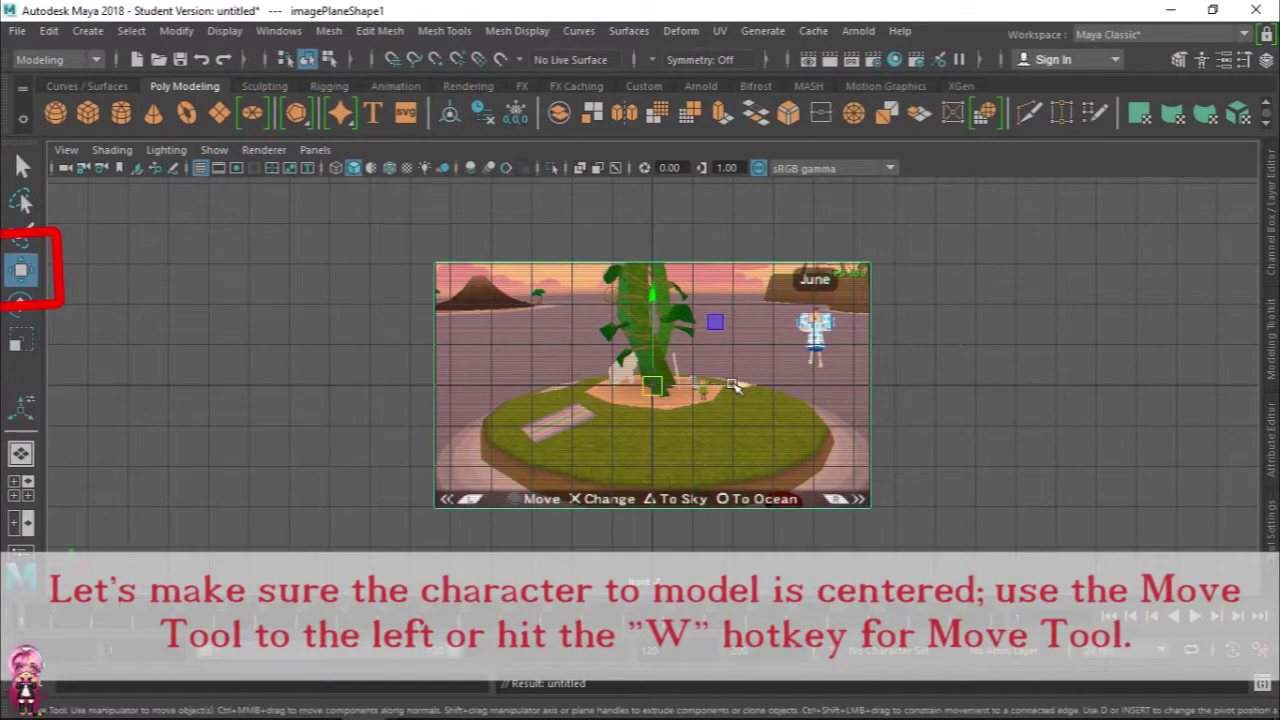
{"action": "left_click_drag", "start_coordinate": [707, 380], "coordinate": [574, 378]}
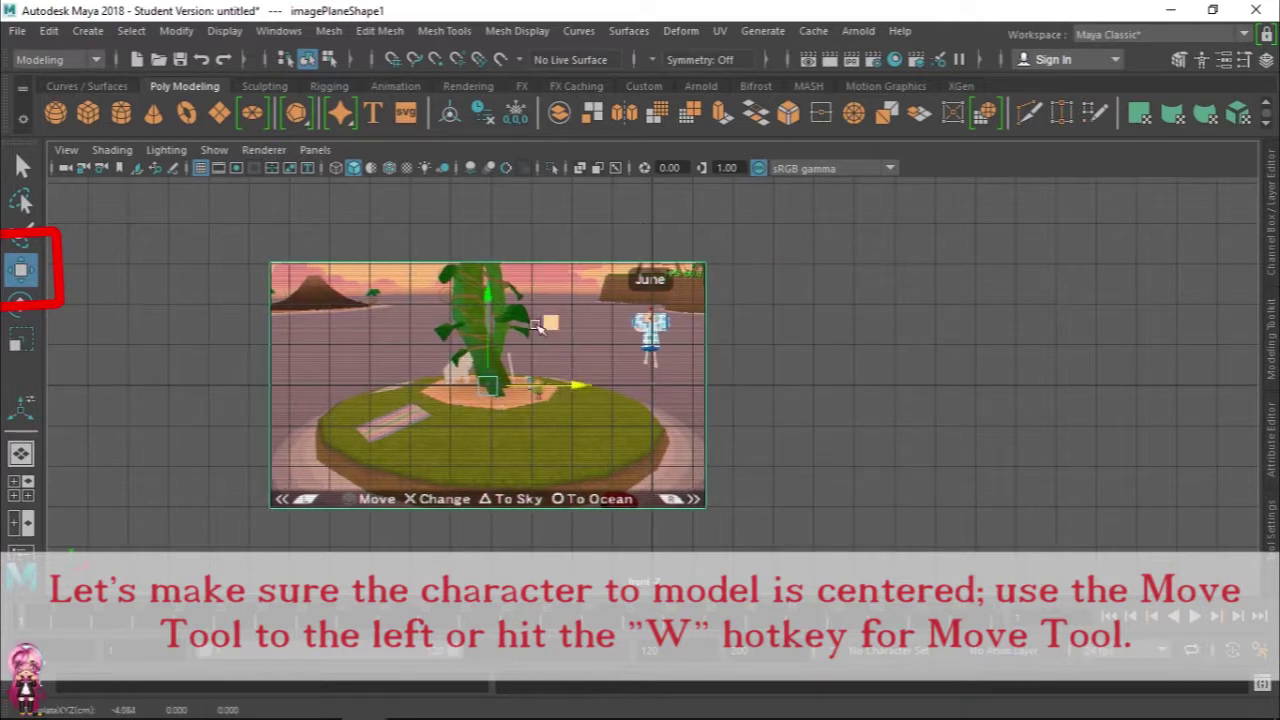
{"action": "left_click_drag", "start_coordinate": [484, 288], "coordinate": [484, 330]}
{"action": "key", "text": "r"}
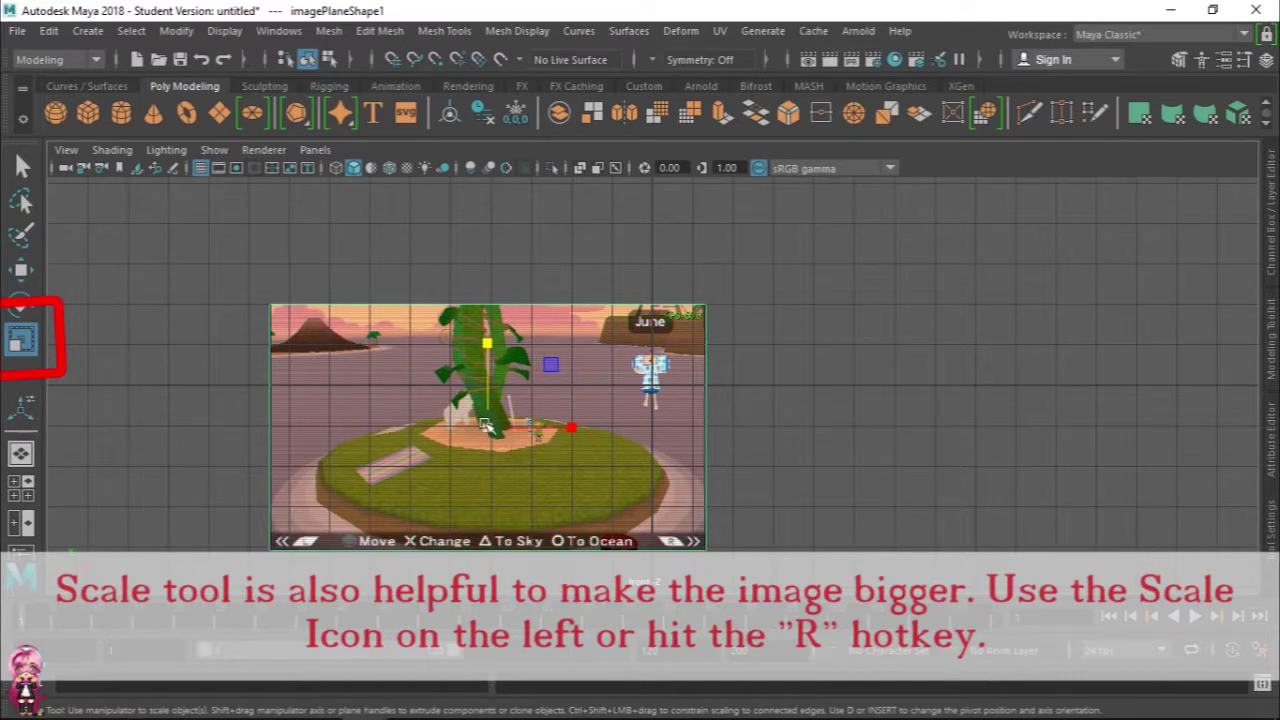
{"action": "mouse_move", "coordinate": [485, 425]}
{"action": "left_mouse_down"}
{"action": "mouse_move", "coordinate": [545, 427]}
{"action": "mouse_move", "coordinate": [390, 428]}
{"action": "mouse_move", "coordinate": [400, 410]}
{"action": "left_mouse_up"}
Step: Rescale the image plane proportionally and centre the June character on the grid
{"action": "key", "text": "w"}
{"action": "key", "text": "r"}
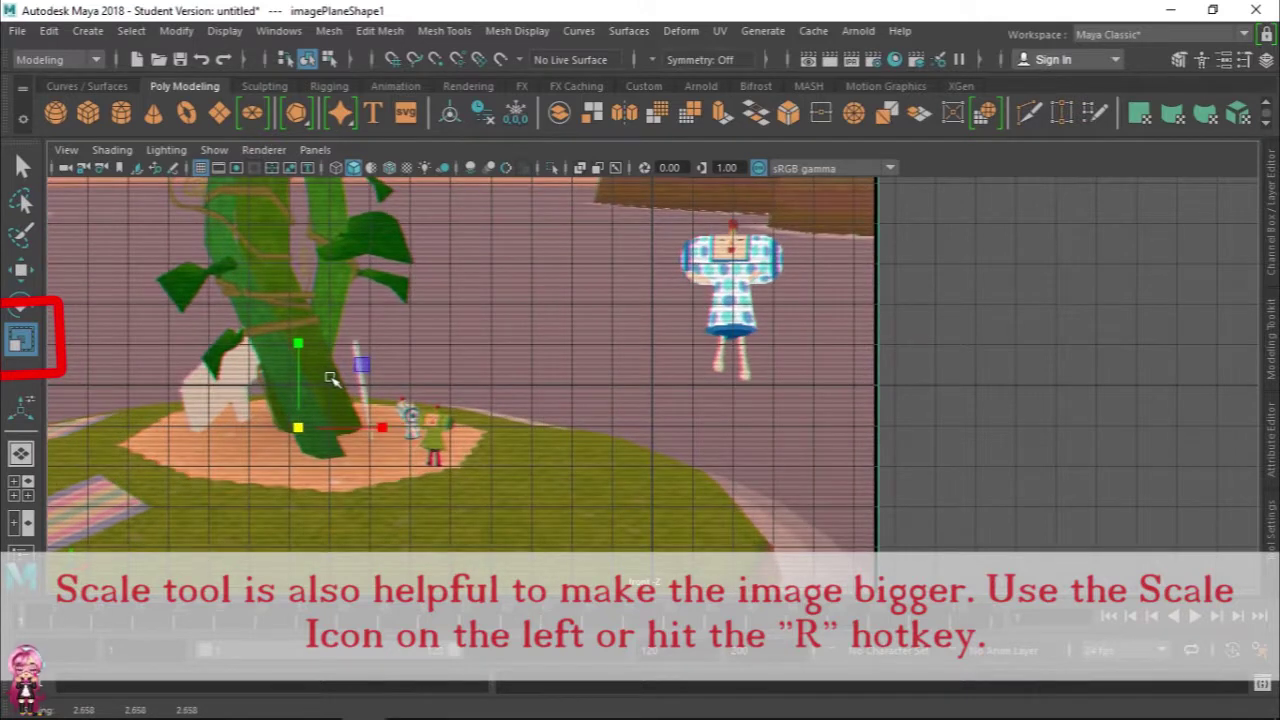
{"action": "mouse_move", "coordinate": [361, 366]}
{"action": "left_mouse_down"}
{"action": "mouse_move", "coordinate": [371, 400]}
{"action": "mouse_move", "coordinate": [404, 389]}
{"action": "left_mouse_up"}
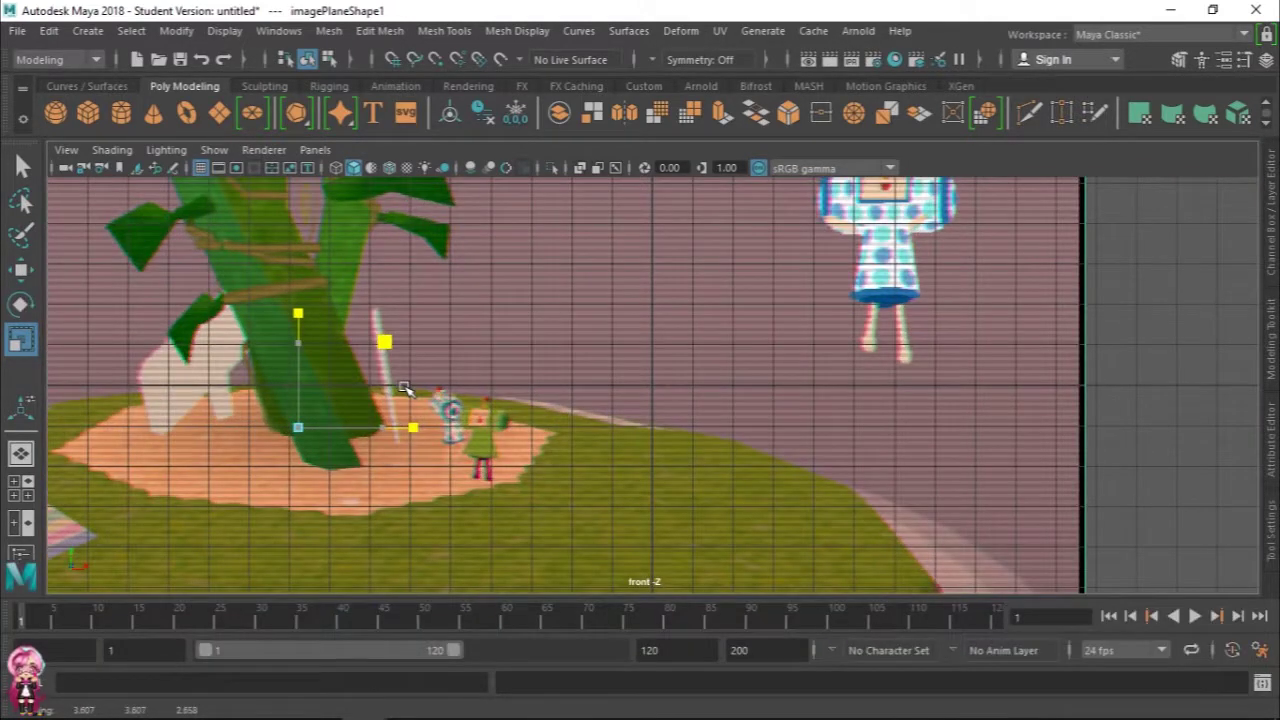
{"action": "key", "text": "e"}
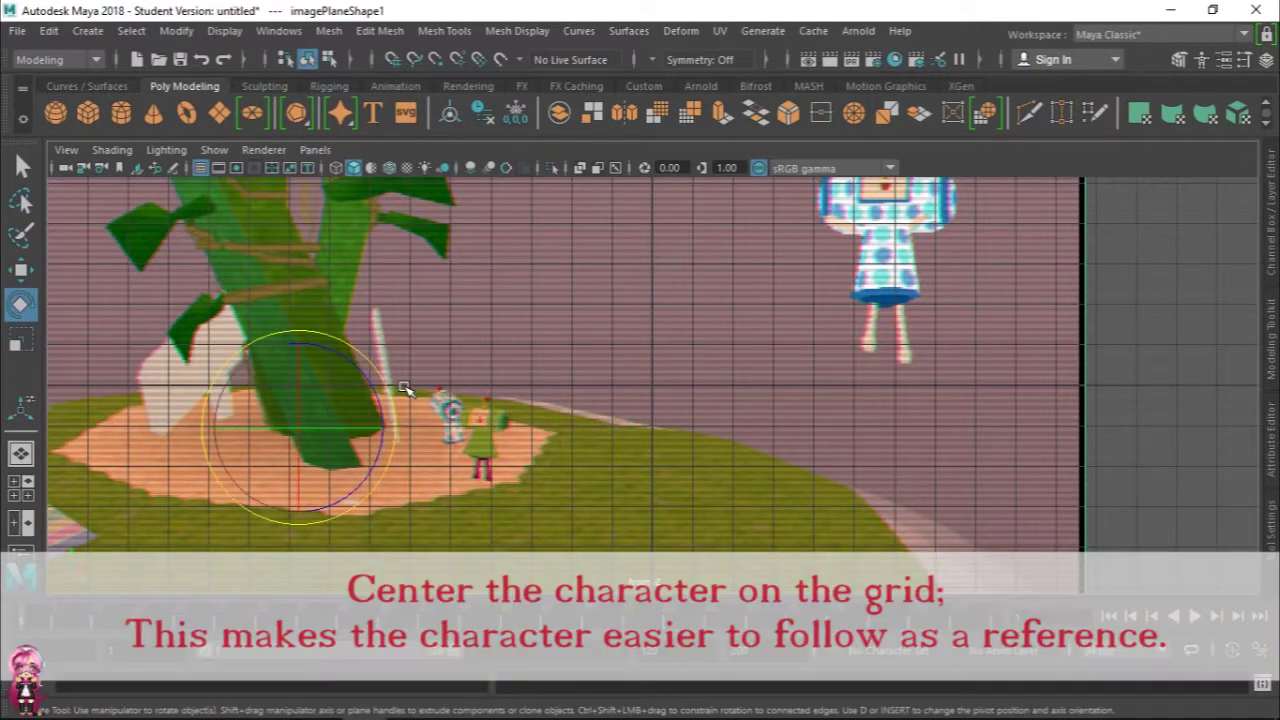
{"action": "key", "text": "w"}
{"action": "key", "text": "q"}
{"action": "key", "text": "w"}
{"action": "mouse_move", "coordinate": [362, 372]}
{"action": "left_mouse_down"}
{"action": "mouse_move", "coordinate": [80, 537]}
{"action": "mouse_move", "coordinate": [128, 515]}
{"action": "left_mouse_up"}
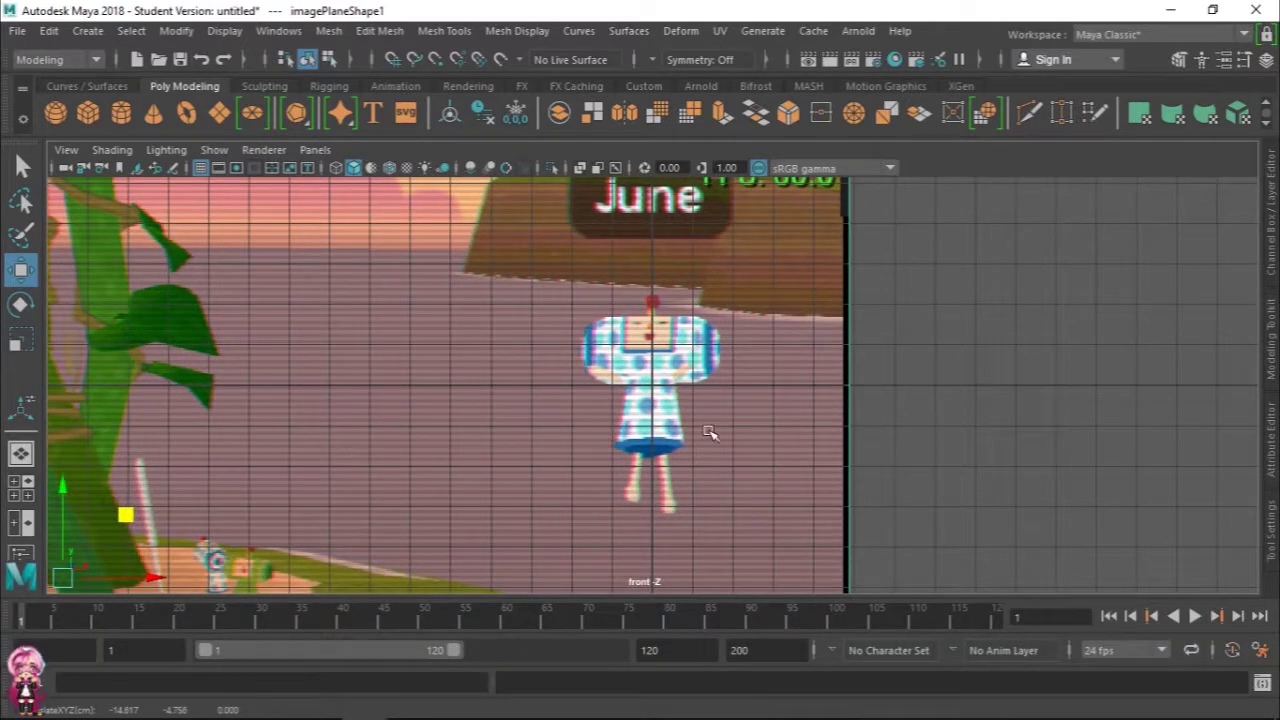
Step: In the perspective view, push the image plane further back along Z
{"action": "key", "text": "space"}
{"action": "key", "text": "space"}
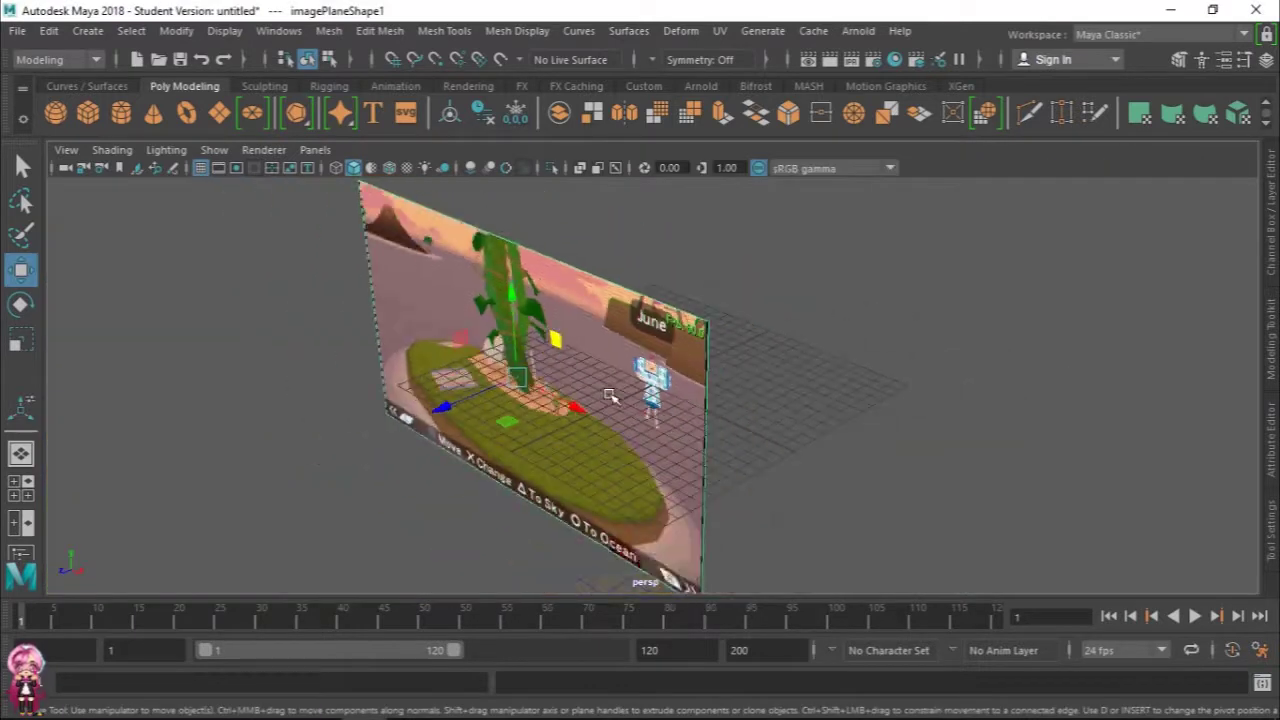
{"action": "scroll", "coordinate": [610, 396], "scroll_direction": "down", "scroll_amount": 5}
{"action": "left_click_drag", "start_coordinate": [565, 395], "coordinate": [1150, 190]}
Step: Back in the maximised front view, lift the image plane slightly upward
{"action": "key", "text": "space"}
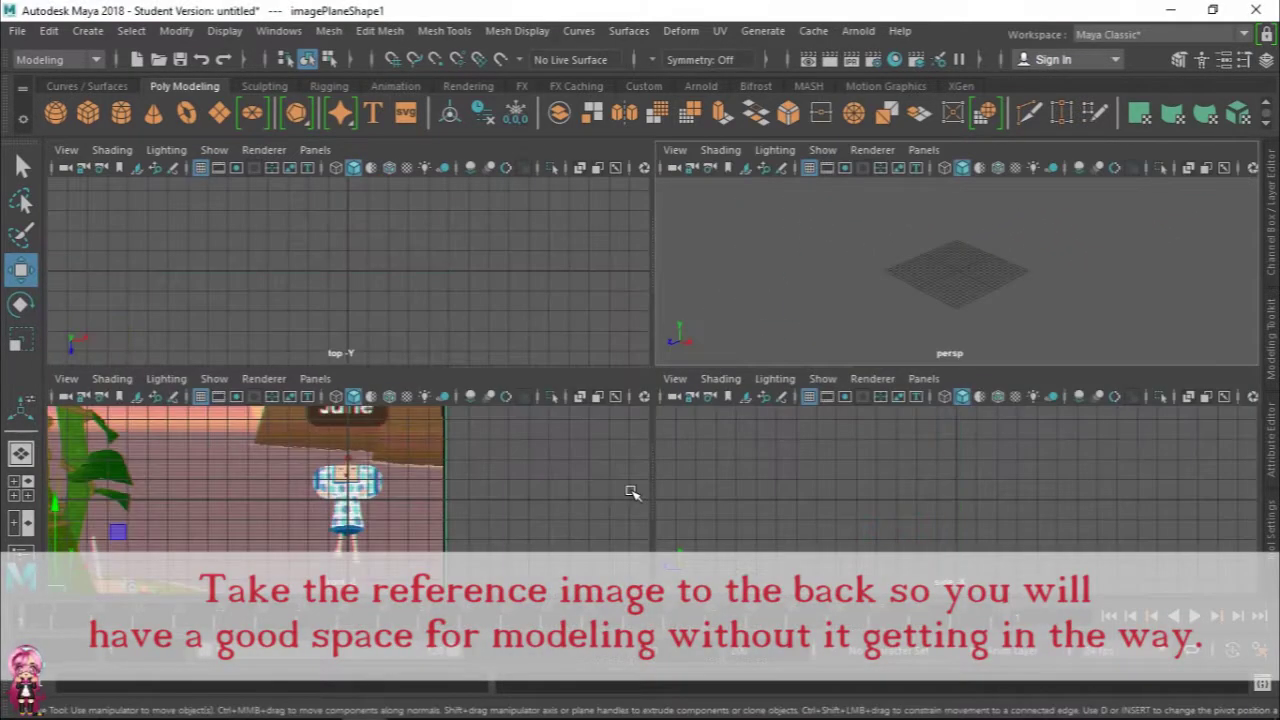
{"action": "key", "text": "space"}
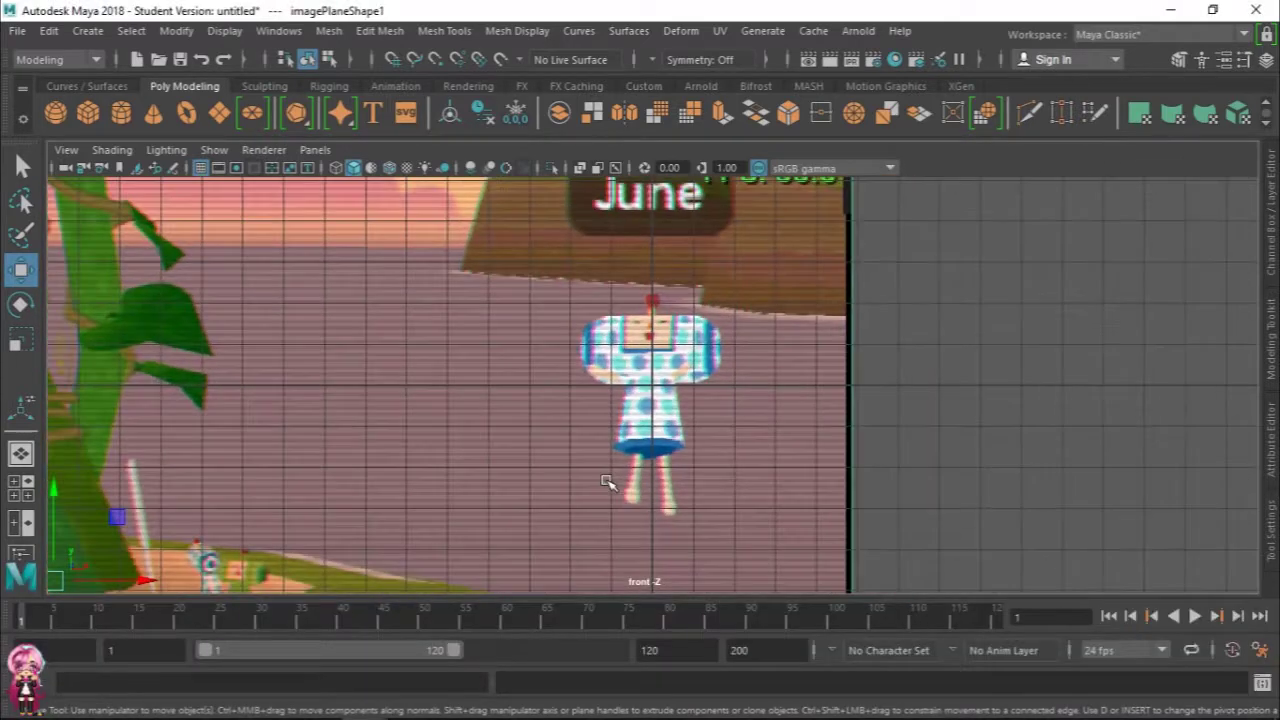
{"action": "scroll", "coordinate": [608, 490], "scroll_direction": "down", "scroll_amount": 3}
{"action": "left_click_drag", "start_coordinate": [323, 406], "coordinate": [323, 338]}
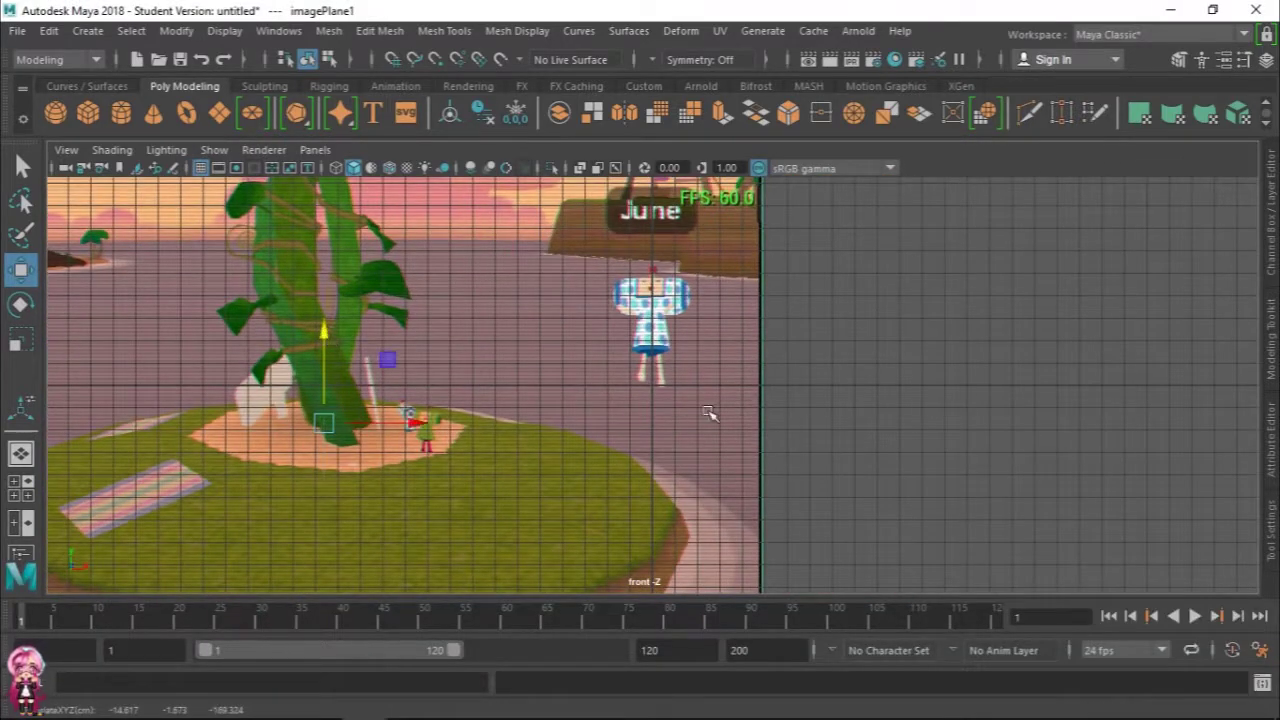
{"action": "scroll", "coordinate": [775, 465], "scroll_direction": "up", "scroll_amount": 2}
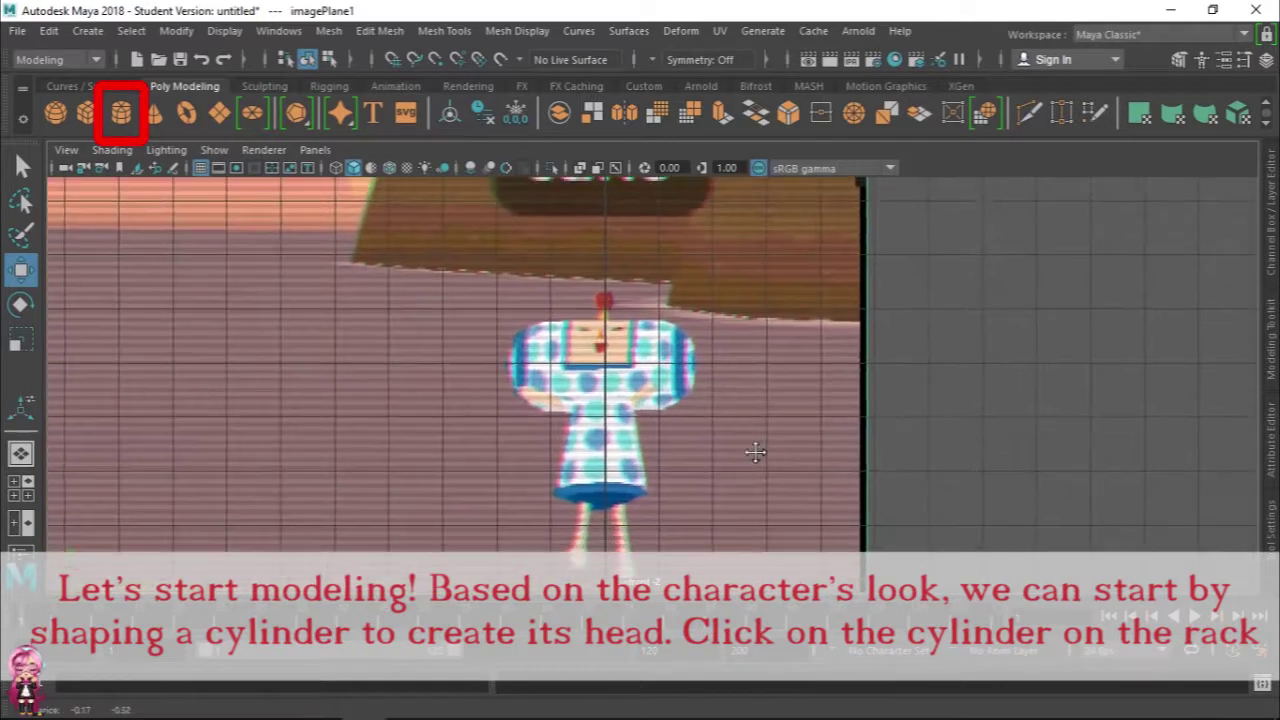
{"action": "scroll", "coordinate": [766, 430], "scroll_direction": "up", "scroll_amount": 2}
Step: Add a polygon cylinder, move it up over the head, and enable X-Ray shading
{"action": "left_click", "coordinate": [122, 118]}
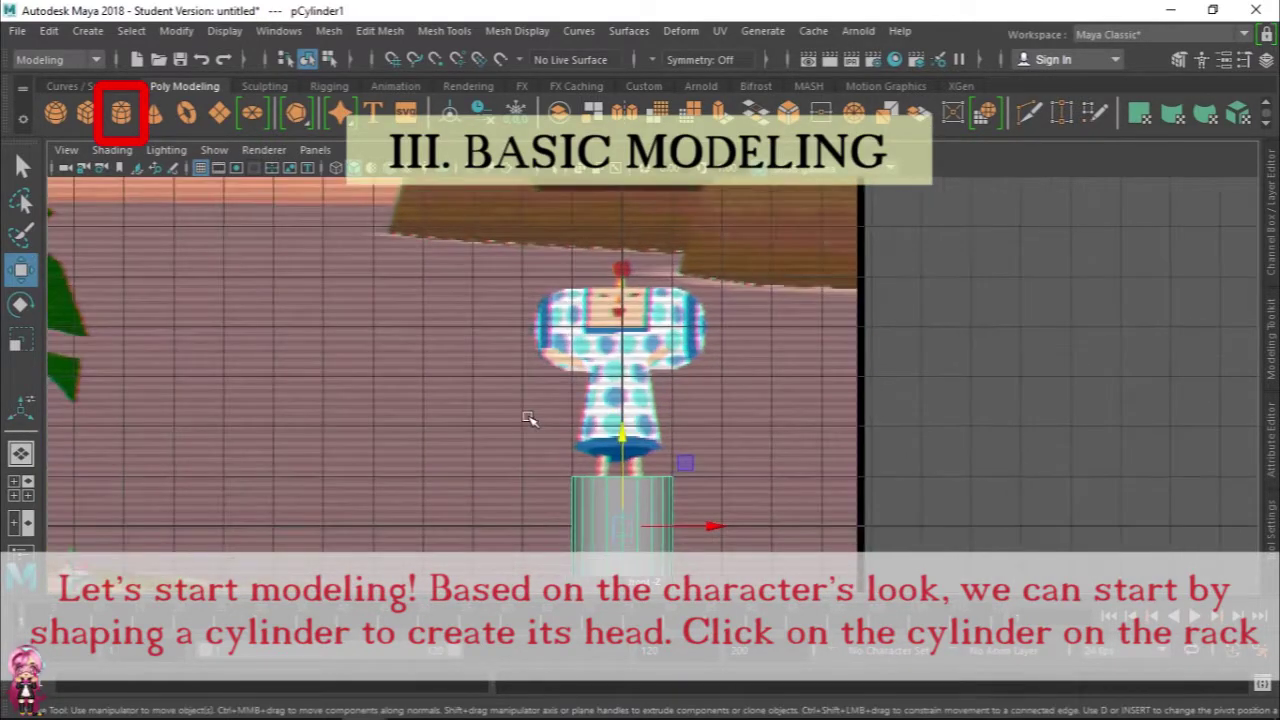
{"action": "left_click_drag", "start_coordinate": [620, 447], "coordinate": [625, 237]}
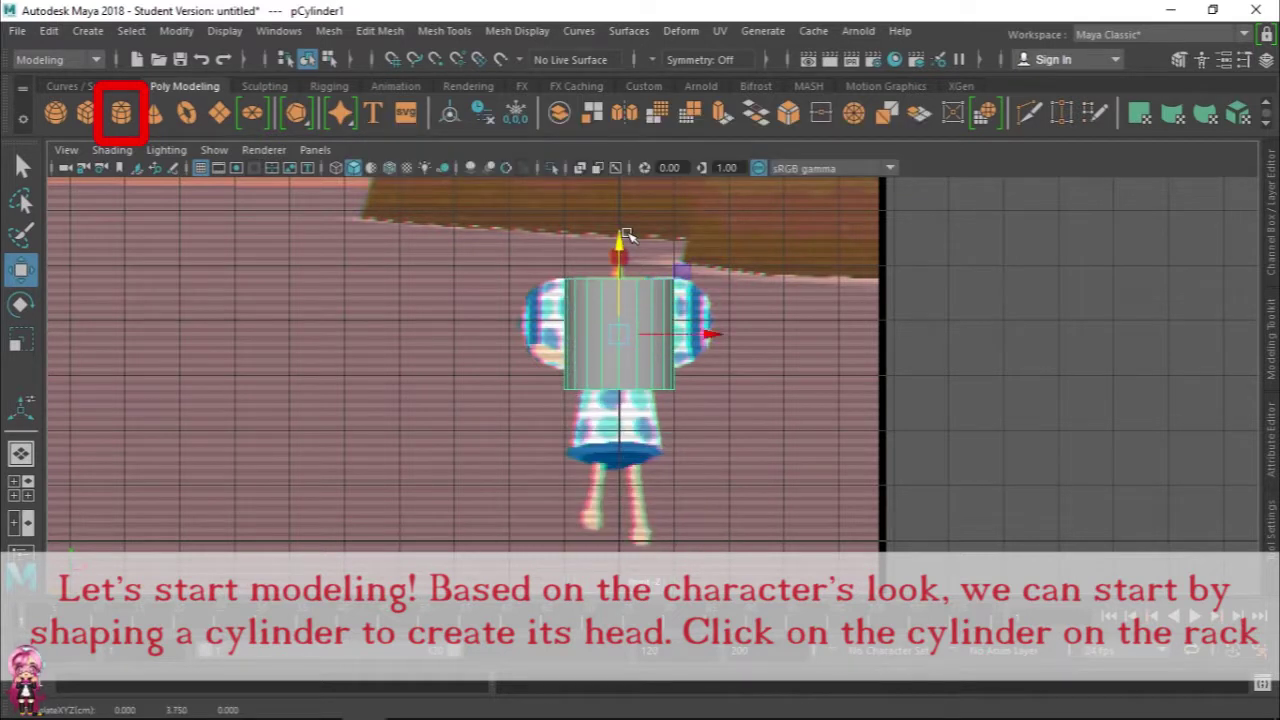
{"action": "left_click", "coordinate": [112, 150]}
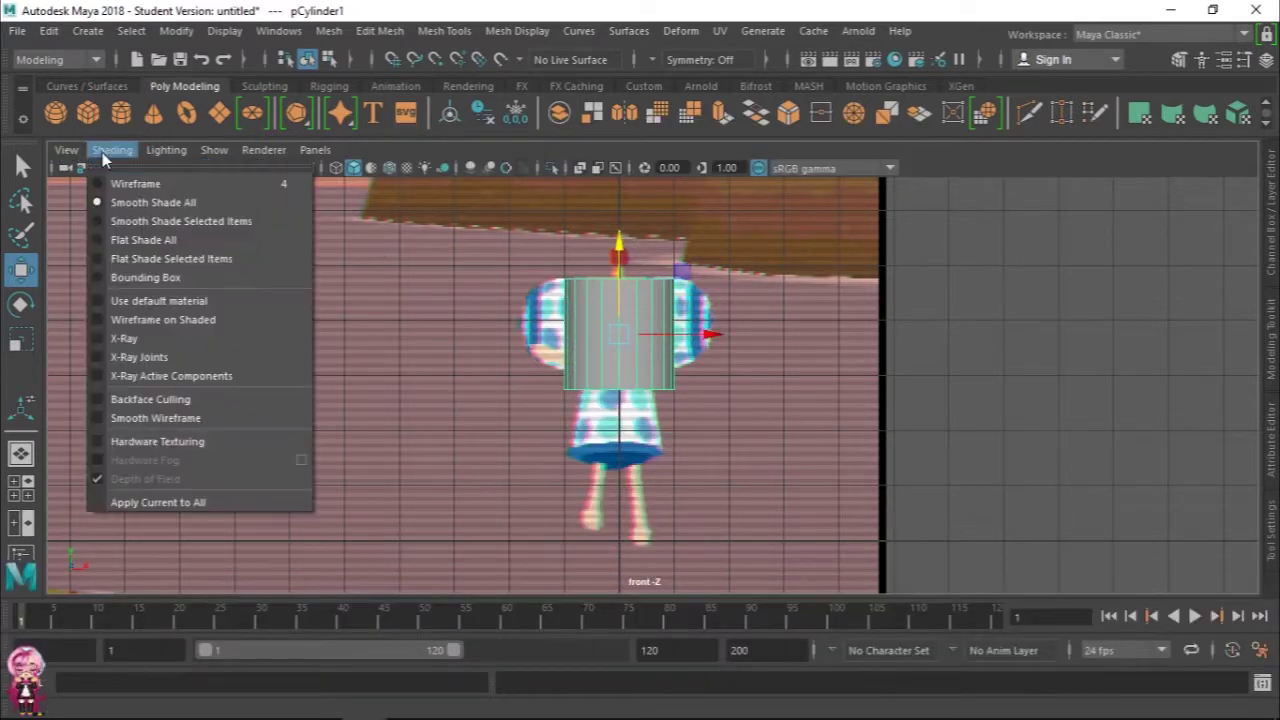
{"action": "left_click", "coordinate": [163, 338]}
Step: Set the cylinder's Rotate Z to 90 in the Channel Box, then hide the side panel
{"action": "key", "text": "r"}
{"action": "key", "text": "e"}
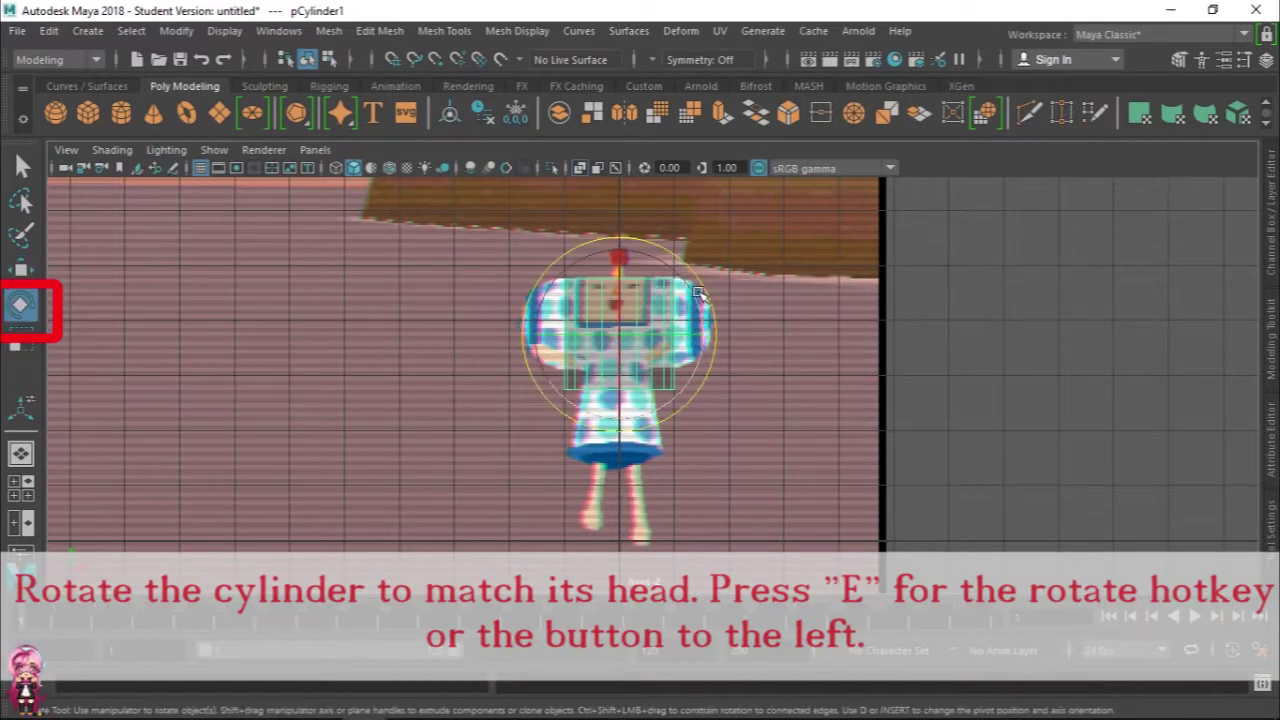
{"action": "left_click_drag", "start_coordinate": [734, 337], "coordinate": [785, 355]}
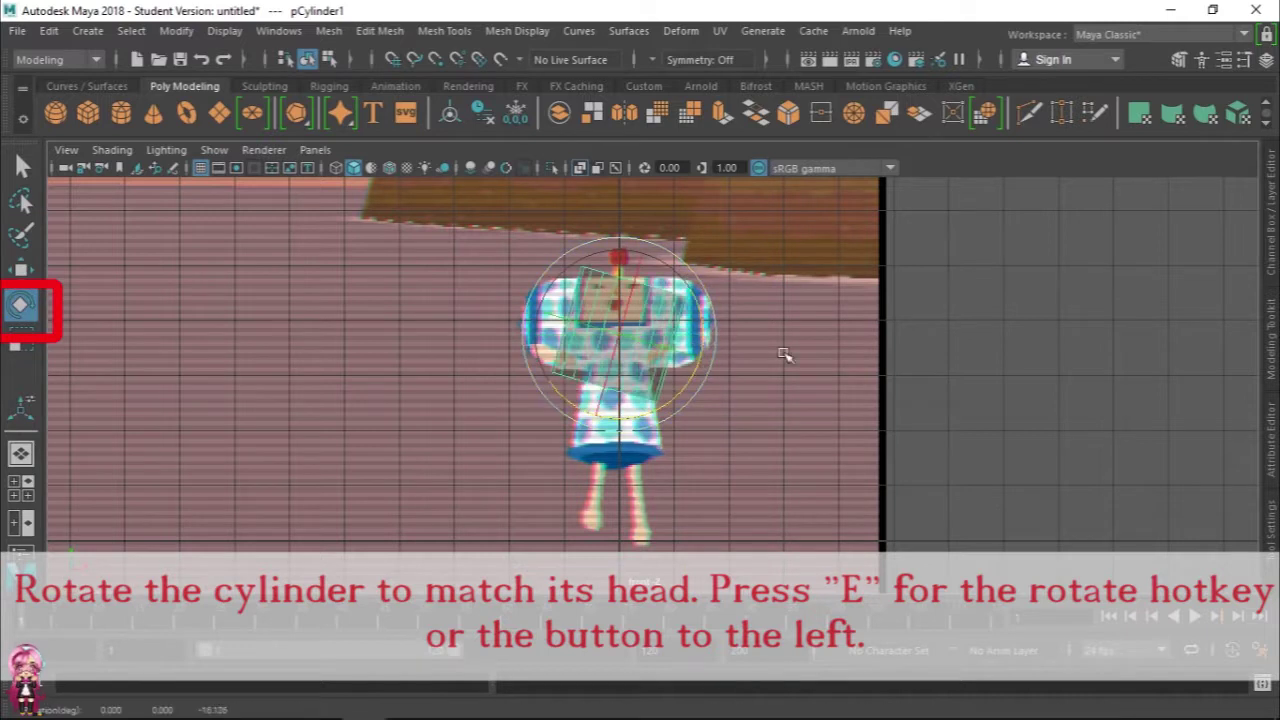
{"action": "left_click", "coordinate": [1272, 212]}
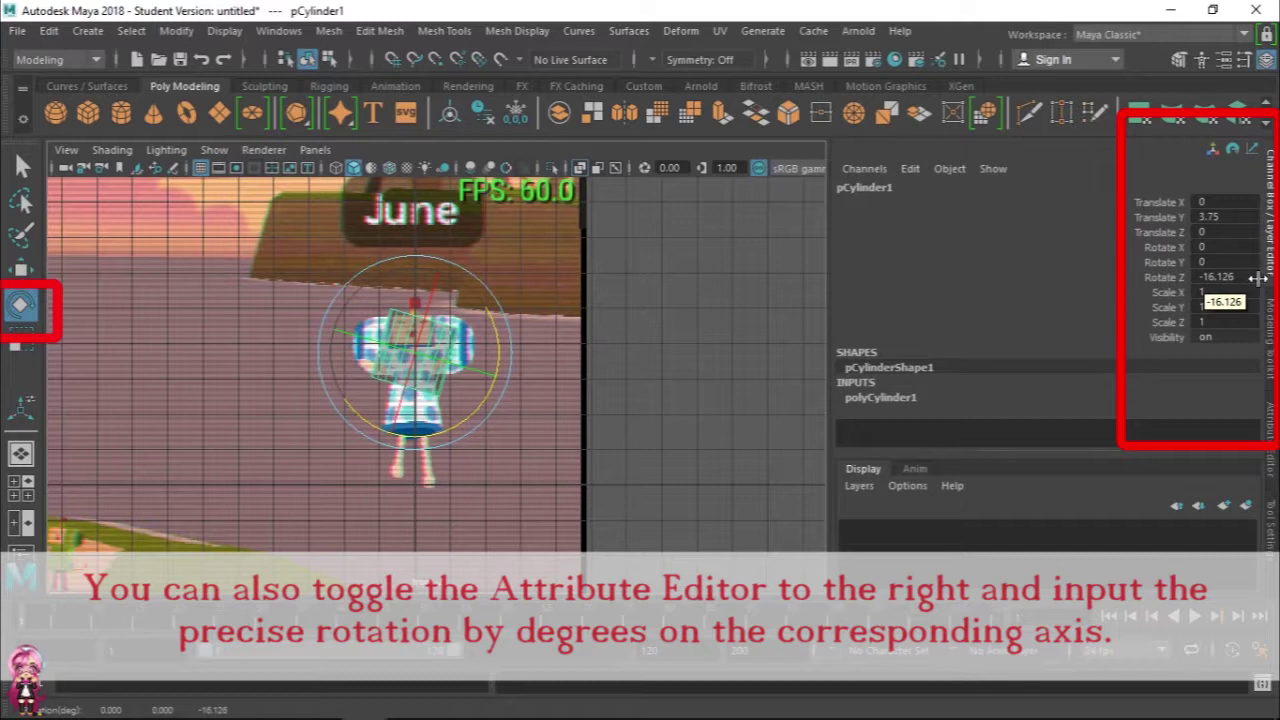
{"action": "double_click", "coordinate": [1258, 280]}
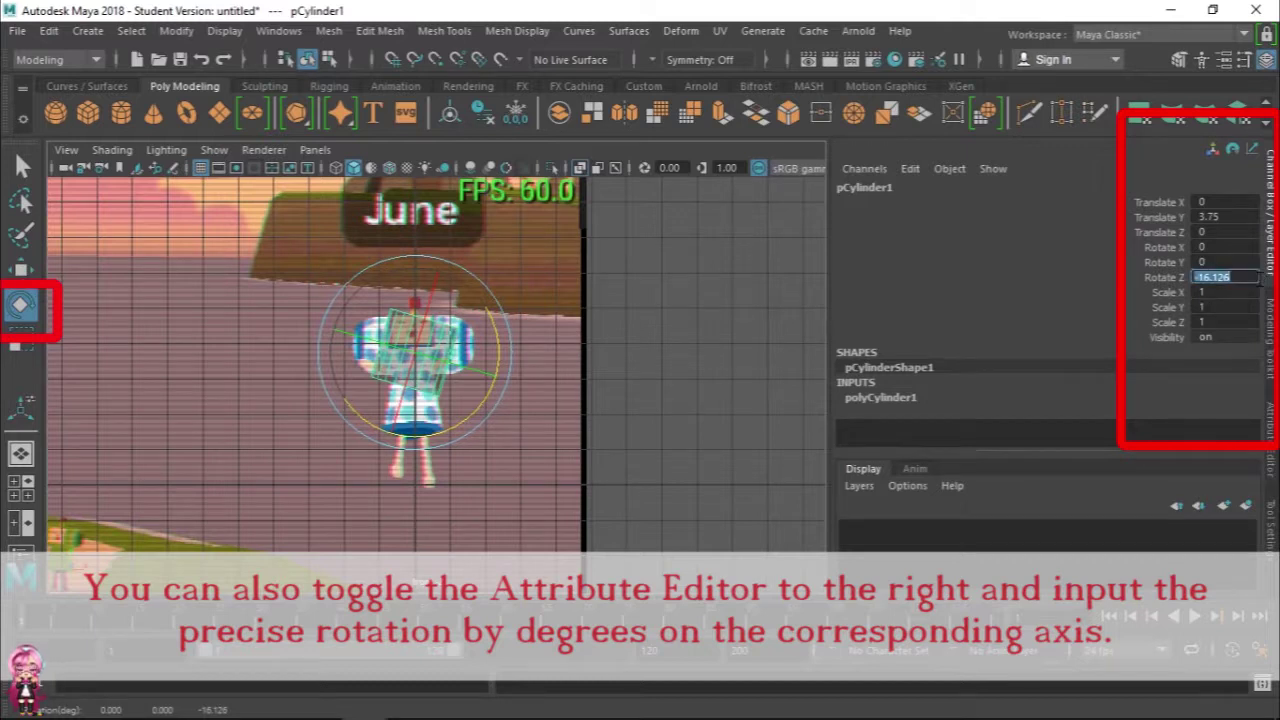
{"action": "type", "text": "90"}
{"action": "key", "text": "Return"}
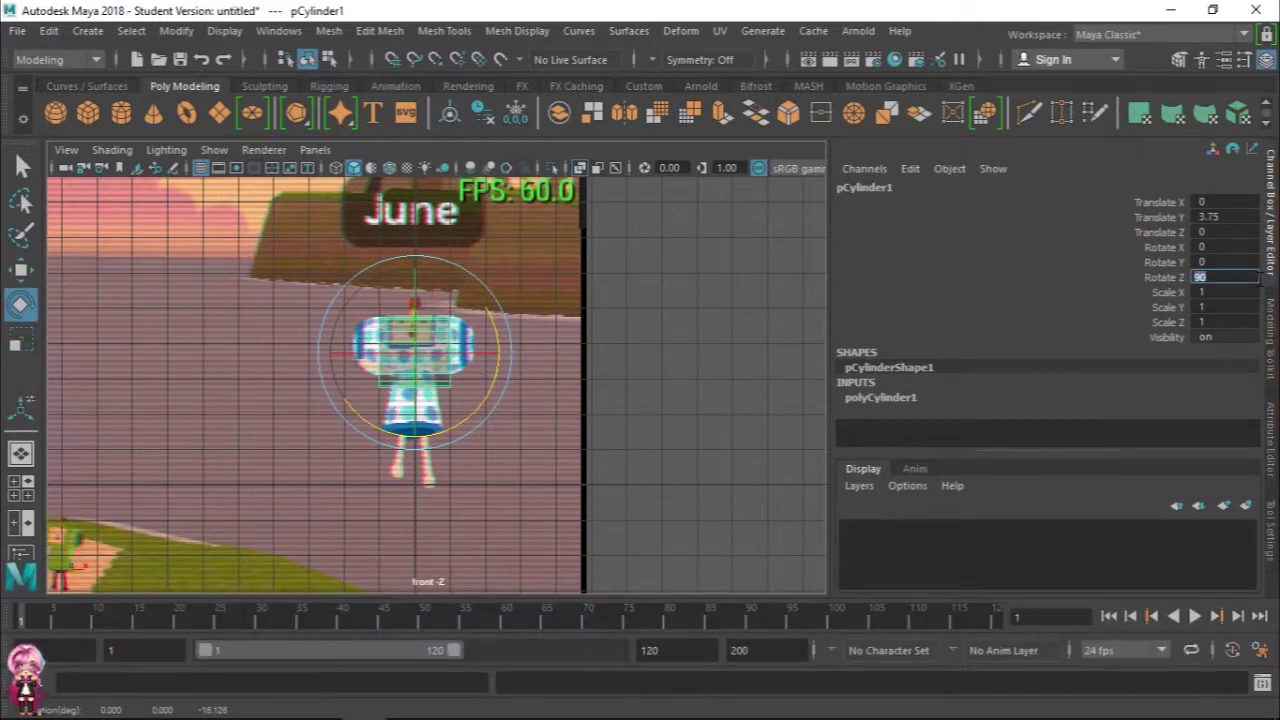
{"action": "key", "text": "ctrl+shift+c"}
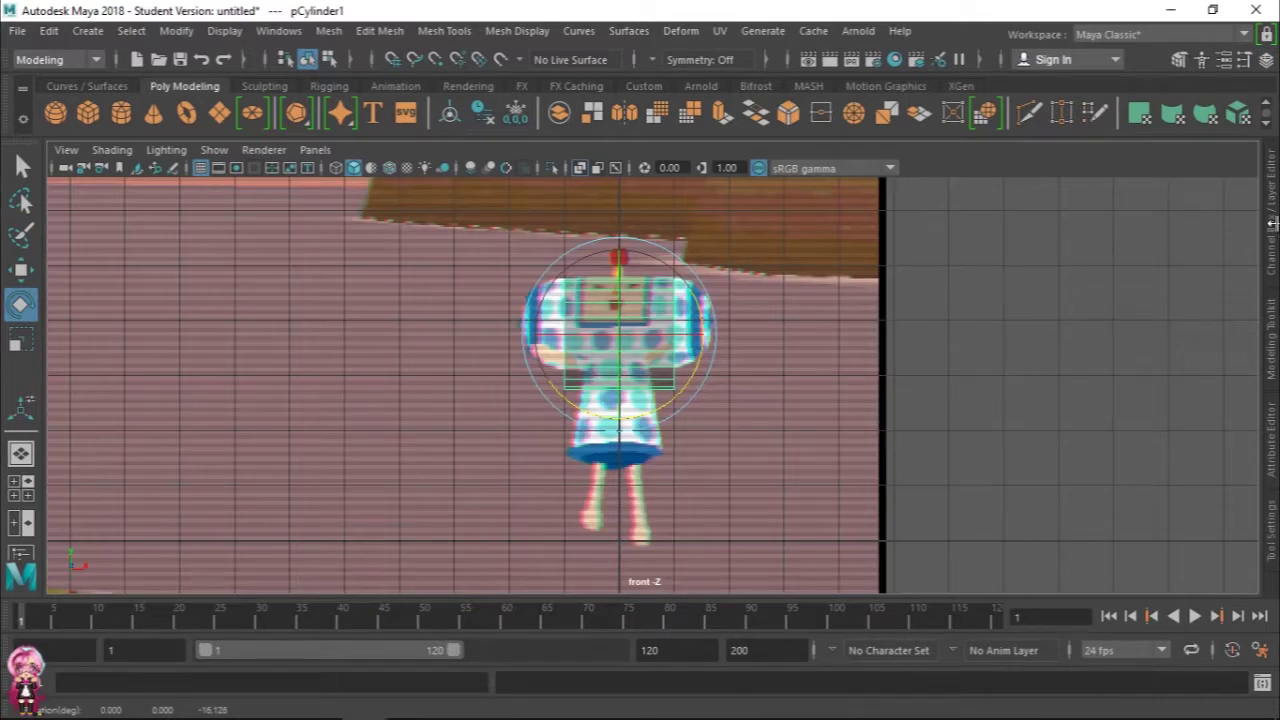
Step: Set polyCylinder1's Subdivisions Axis to 8 in the Channel Box
{"action": "left_click", "coordinate": [1270, 226]}
{"action": "left_click", "coordinate": [918, 398]}
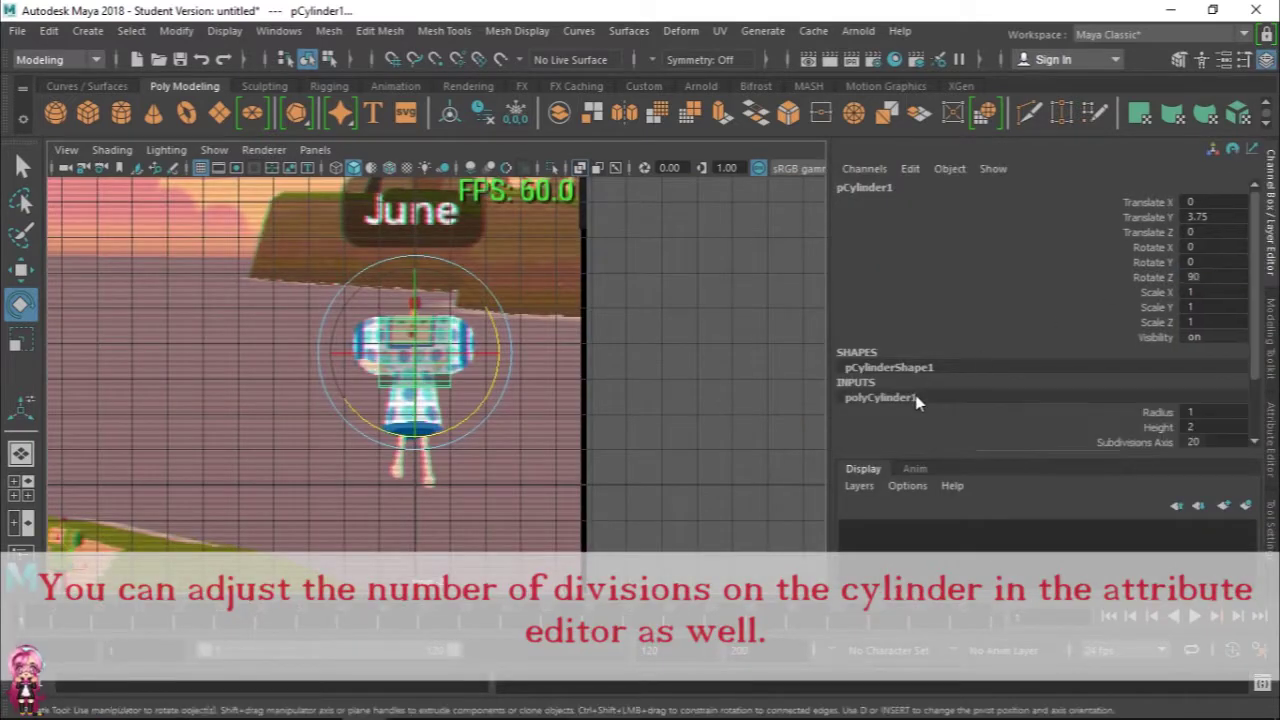
{"action": "scroll", "coordinate": [1140, 405], "scroll_direction": "down", "scroll_amount": 3}
{"action": "double_click", "coordinate": [1200, 365]}
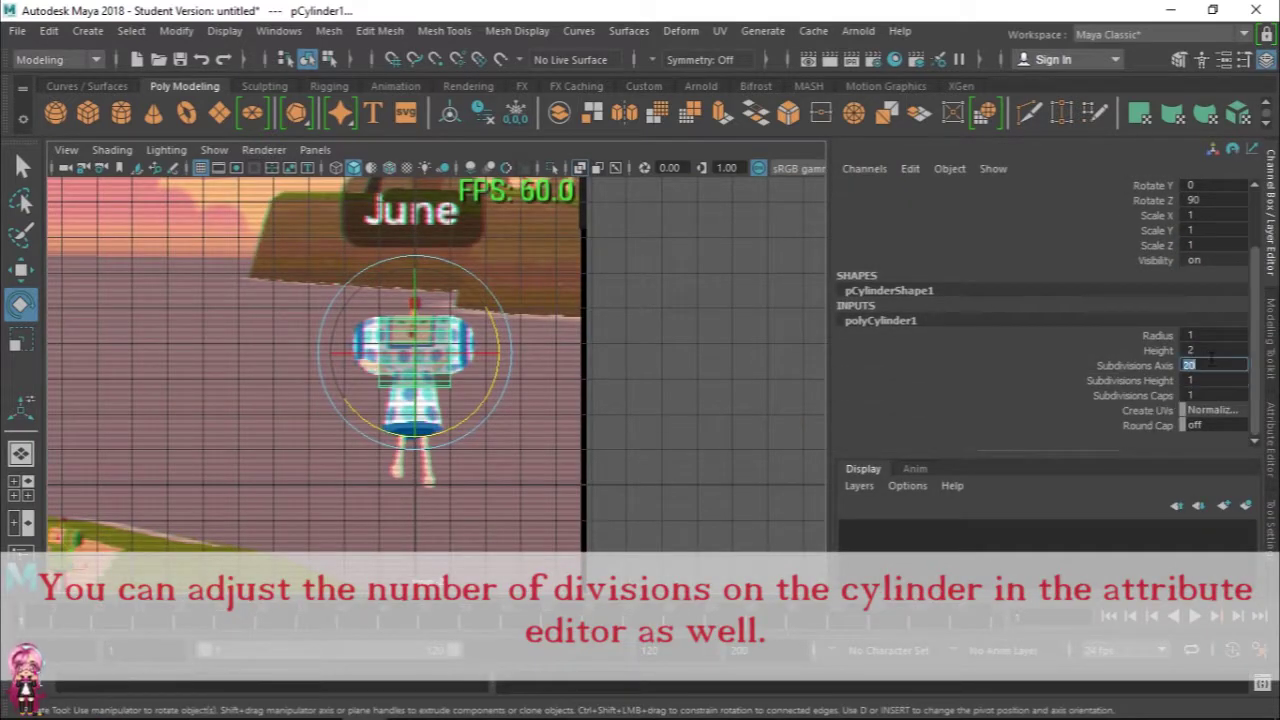
{"action": "type", "text": "8"}
{"action": "key", "text": "Return"}
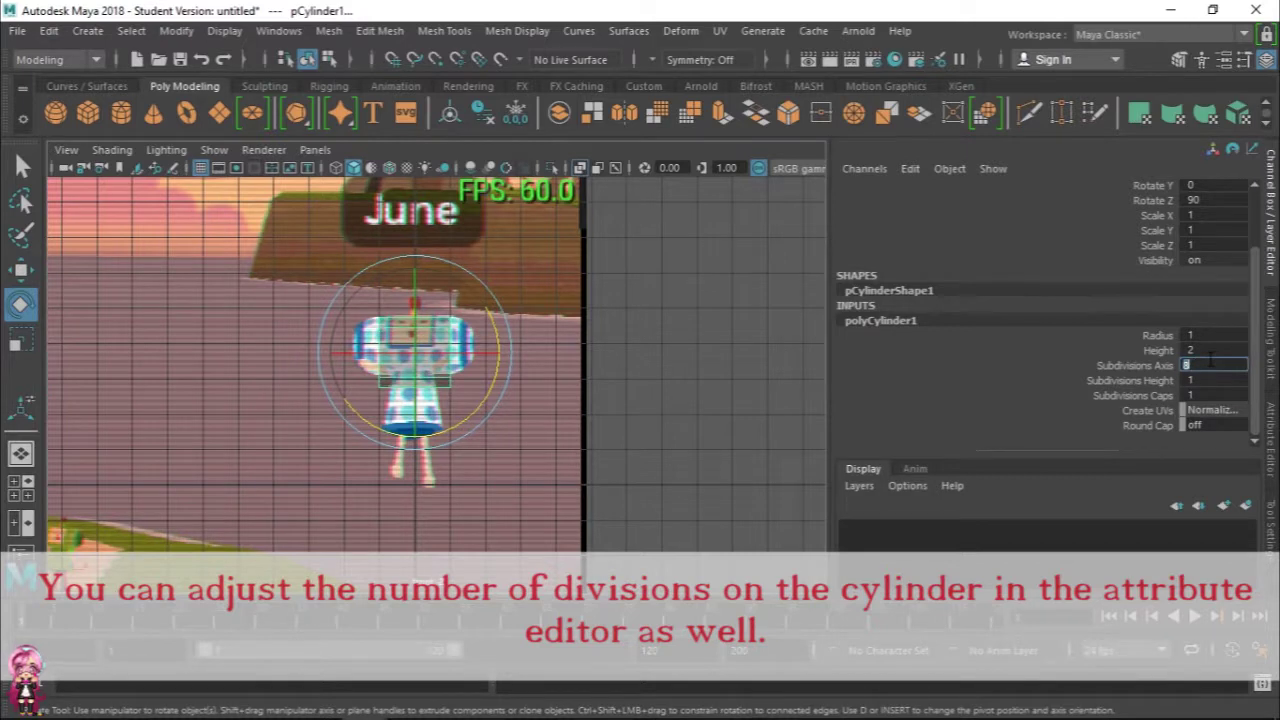
{"action": "left_click", "coordinate": [1274, 255]}
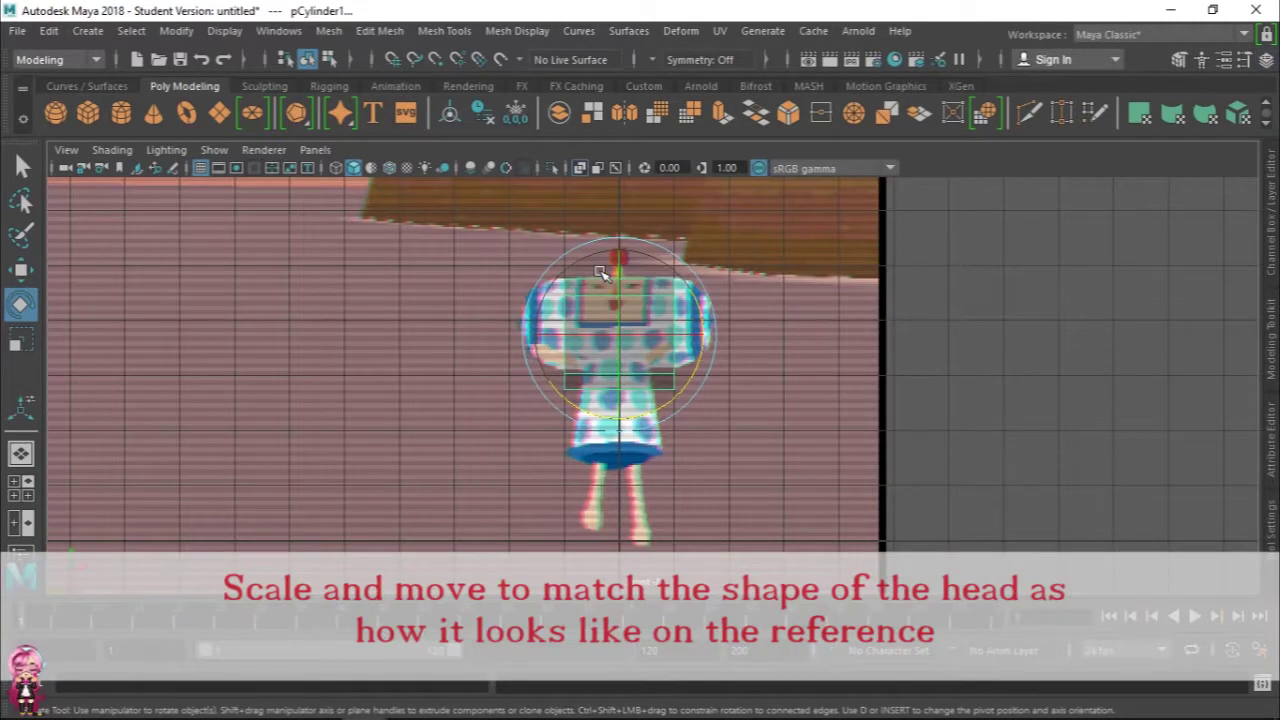
Step: Move and widen the cylinder to fit the reference head, then maximise the perspective view
{"action": "key", "text": "w"}
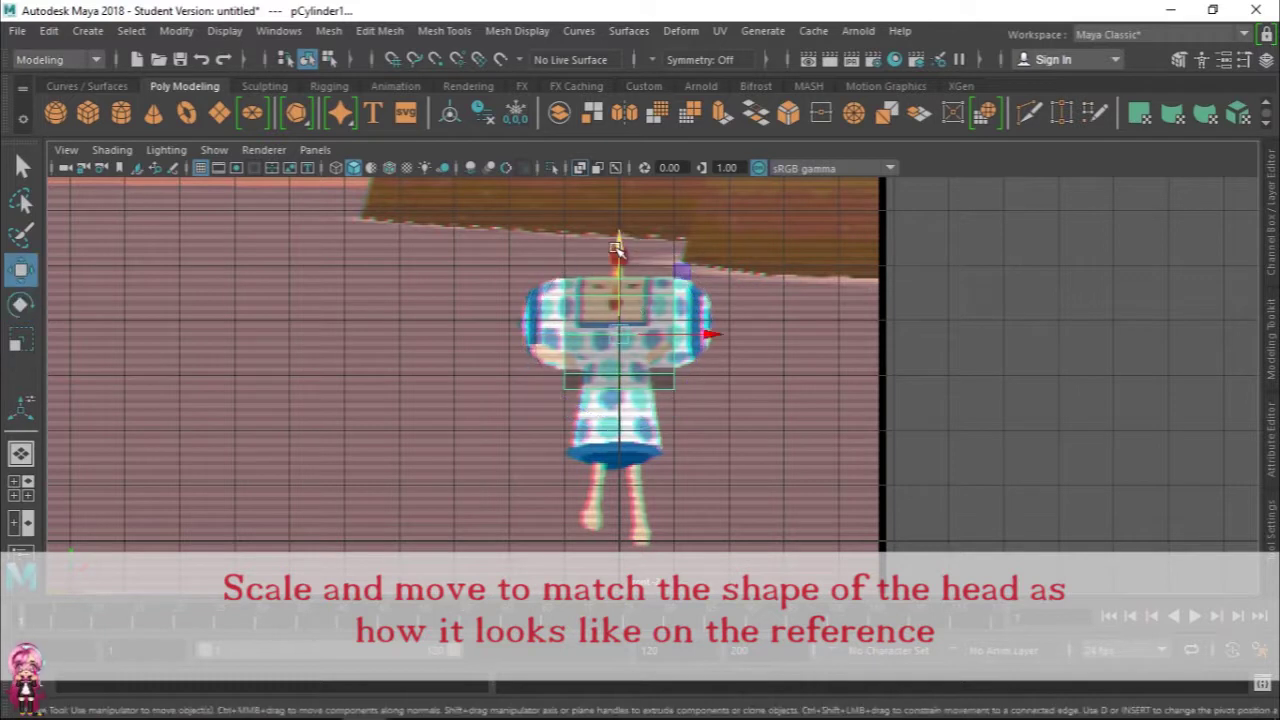
{"action": "left_click_drag", "start_coordinate": [617, 250], "coordinate": [624, 288]}
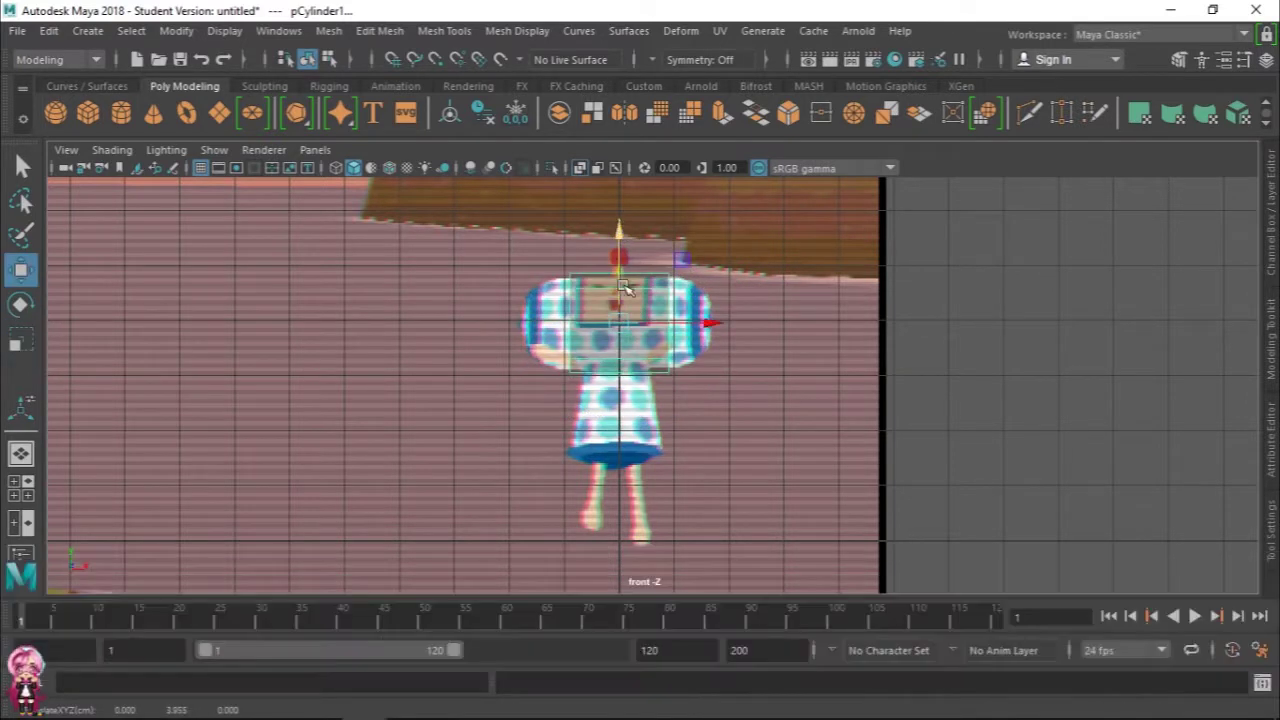
{"action": "key", "text": "r"}
{"action": "mouse_move", "coordinate": [534, 322]}
{"action": "left_mouse_down"}
{"action": "mouse_move", "coordinate": [440, 320]}
{"action": "mouse_move", "coordinate": [530, 322]}
{"action": "left_mouse_up"}
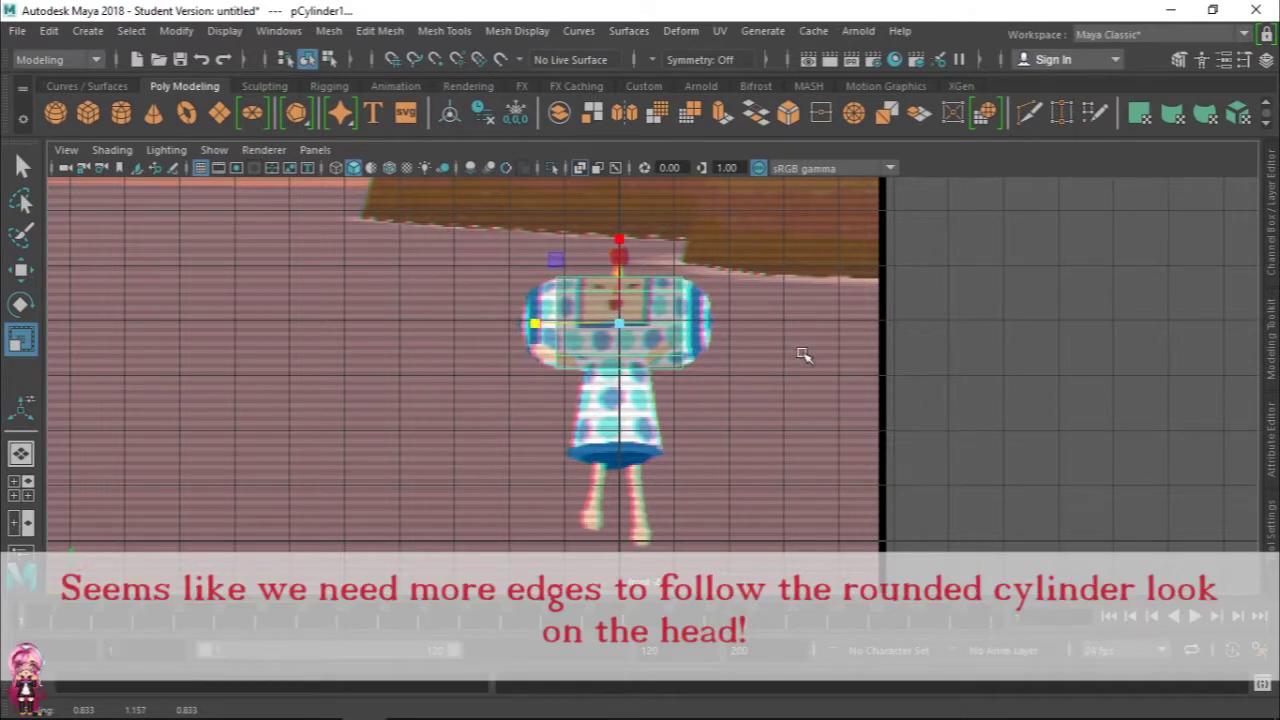
{"action": "key", "text": "space"}
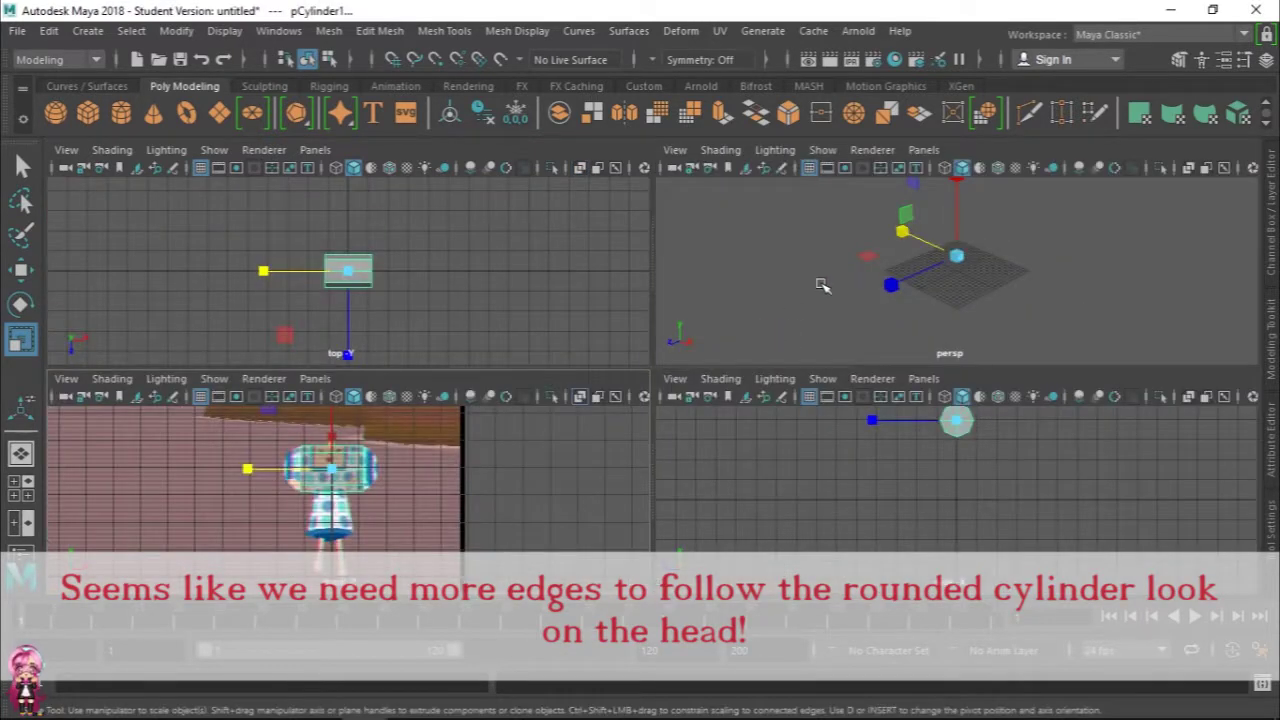
{"action": "key", "text": "space"}
{"action": "scroll", "coordinate": [880, 329], "scroll_direction": "up", "scroll_amount": 3}
Step: Switch to face mode and select the eight faces of the cylinder's end cap
{"action": "middle_click_drag", "start_coordinate": [814, 286], "coordinate": [795, 462], "text": "alt"}
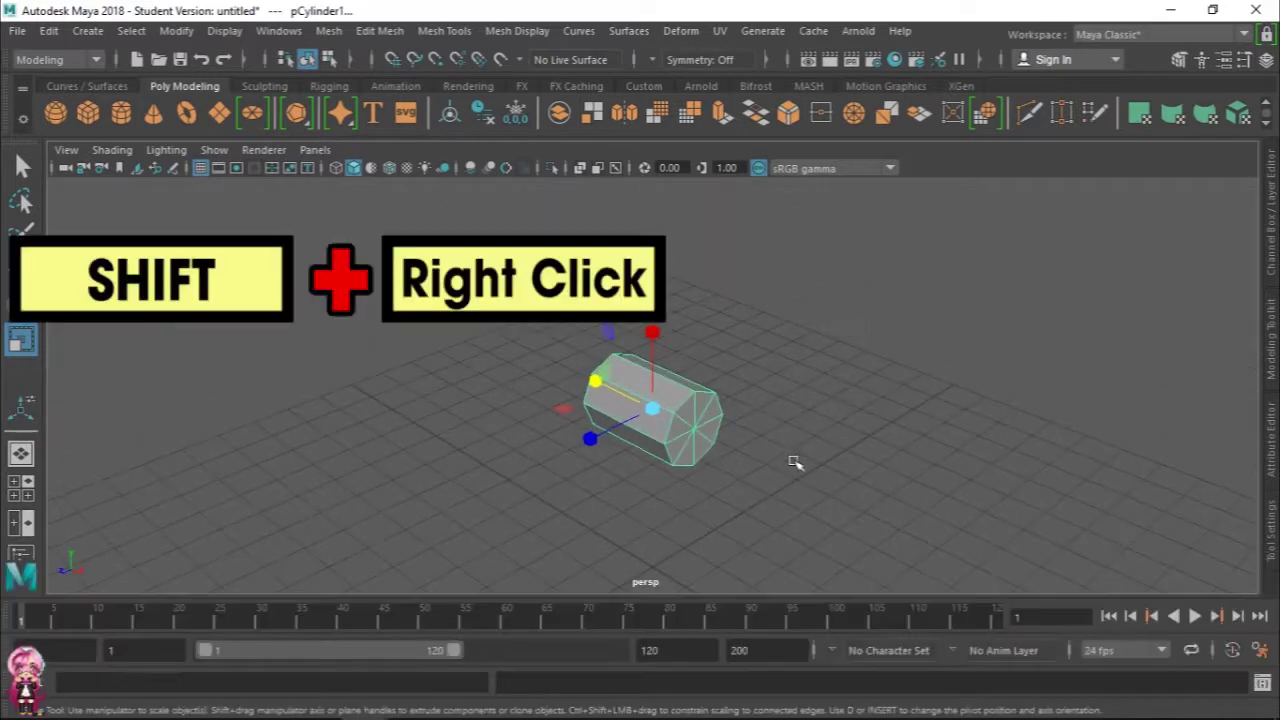
{"action": "right_click_drag", "start_coordinate": [684, 428], "coordinate": [699, 217], "text": "shift"}
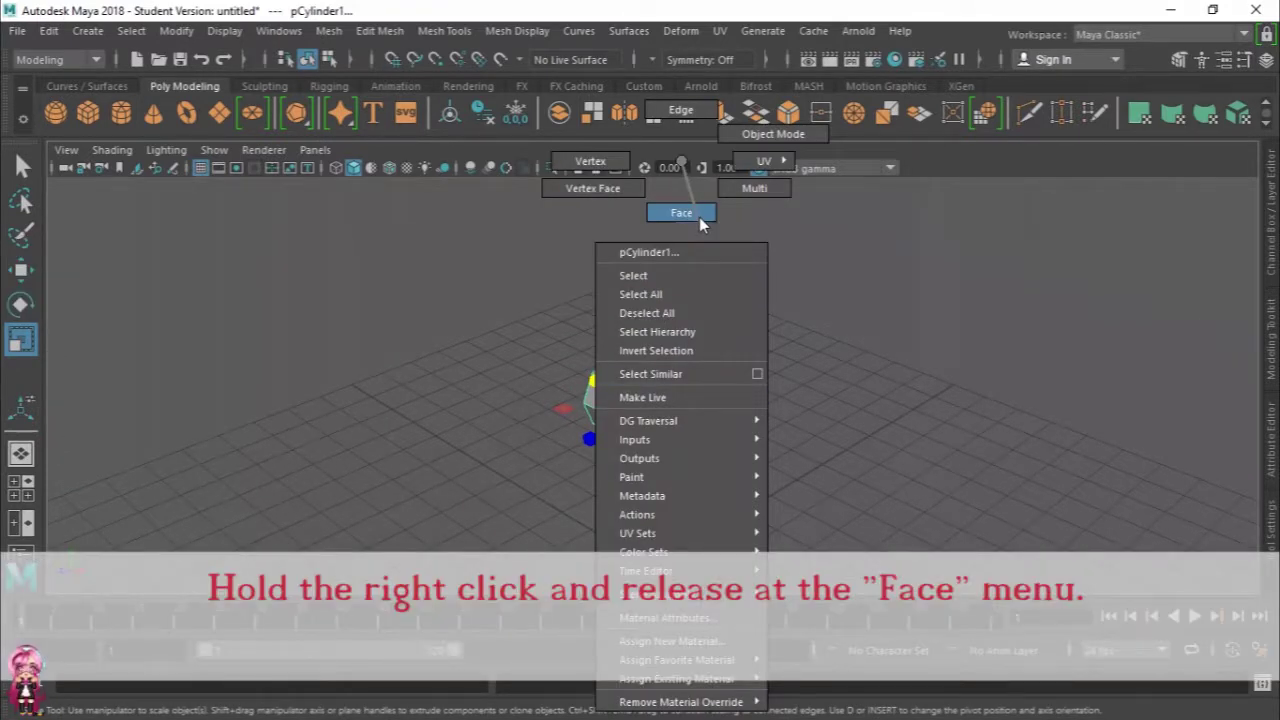
{"action": "left_click_drag", "start_coordinate": [723, 409], "coordinate": [727, 425], "text": "alt"}
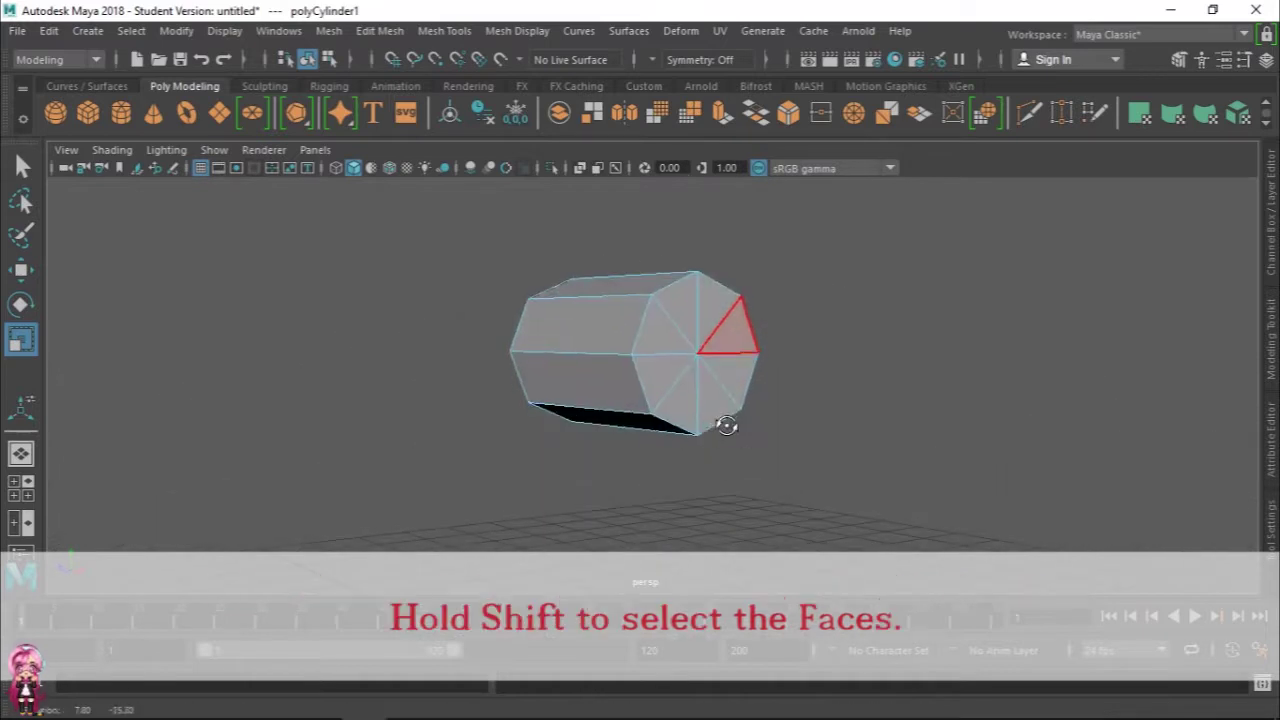
{"action": "key", "text": "q"}
{"action": "left_click", "coordinate": [720, 322], "text": "shift"}
{"action": "left_click", "coordinate": [685, 298], "text": "shift"}
{"action": "left_click", "coordinate": [654, 329], "text": "shift"}
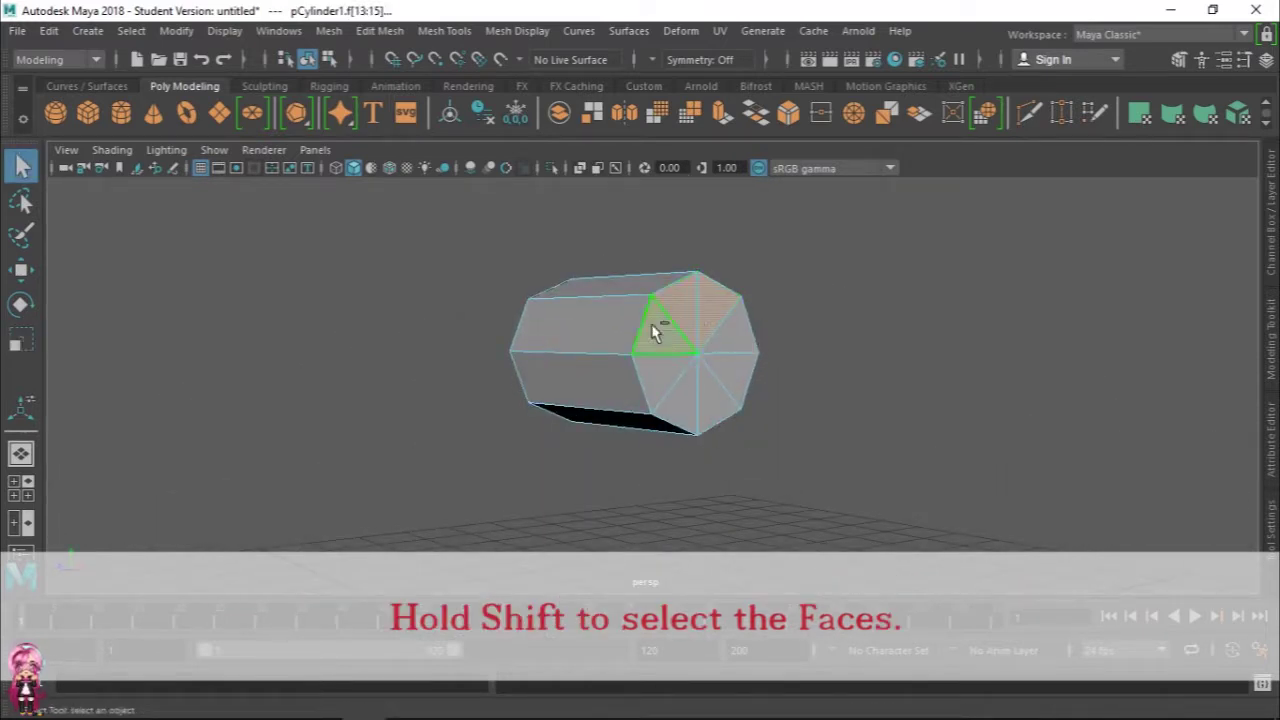
{"action": "left_click", "coordinate": [665, 378], "text": "shift"}
{"action": "left_click", "coordinate": [690, 405], "text": "shift"}
{"action": "left_click", "coordinate": [703, 404], "text": "shift"}
{"action": "left_click", "coordinate": [733, 368], "text": "shift"}
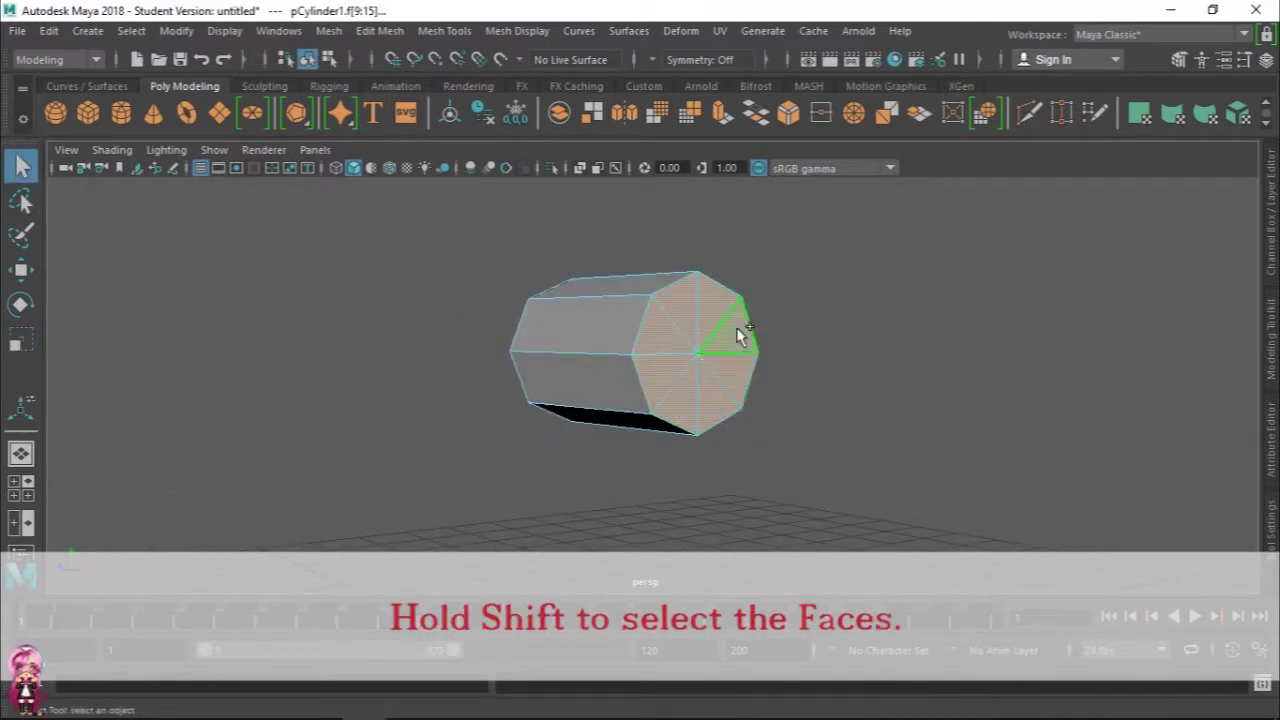
Step: Bring up the Modeling Toolkit panel
{"action": "left_click", "coordinate": [1272, 334]}
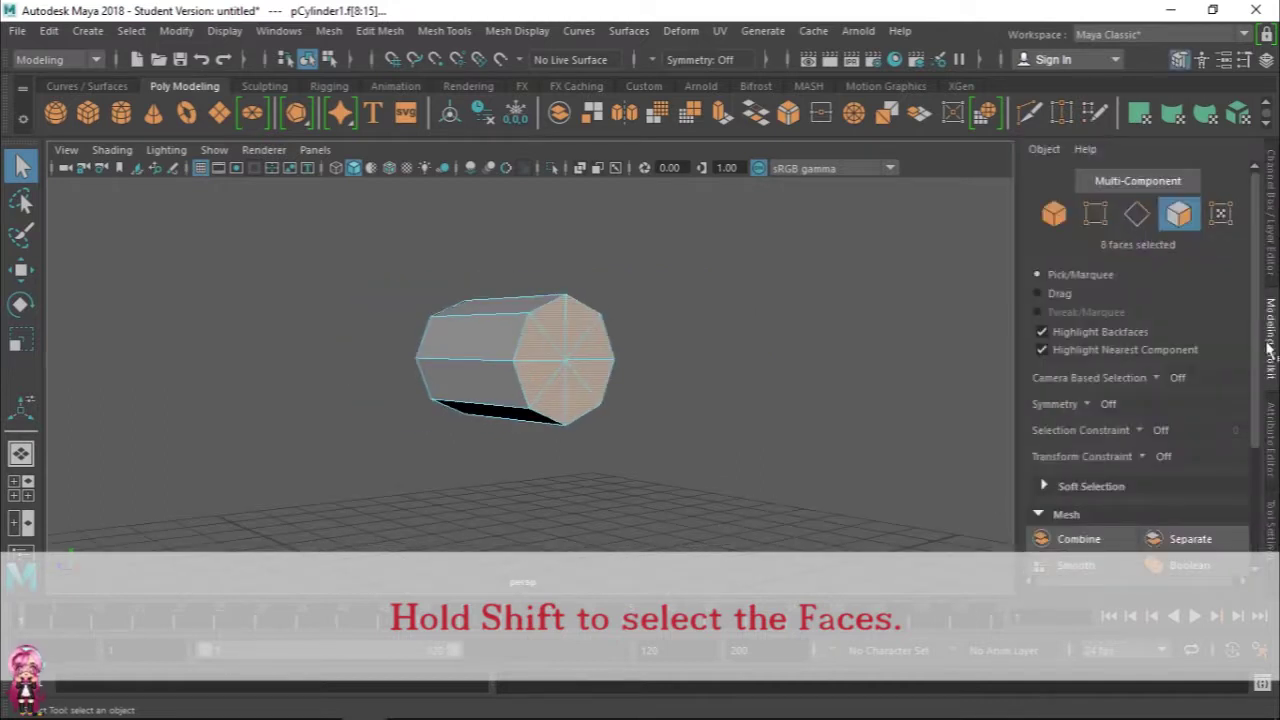
{"action": "left_click", "coordinate": [1272, 432]}
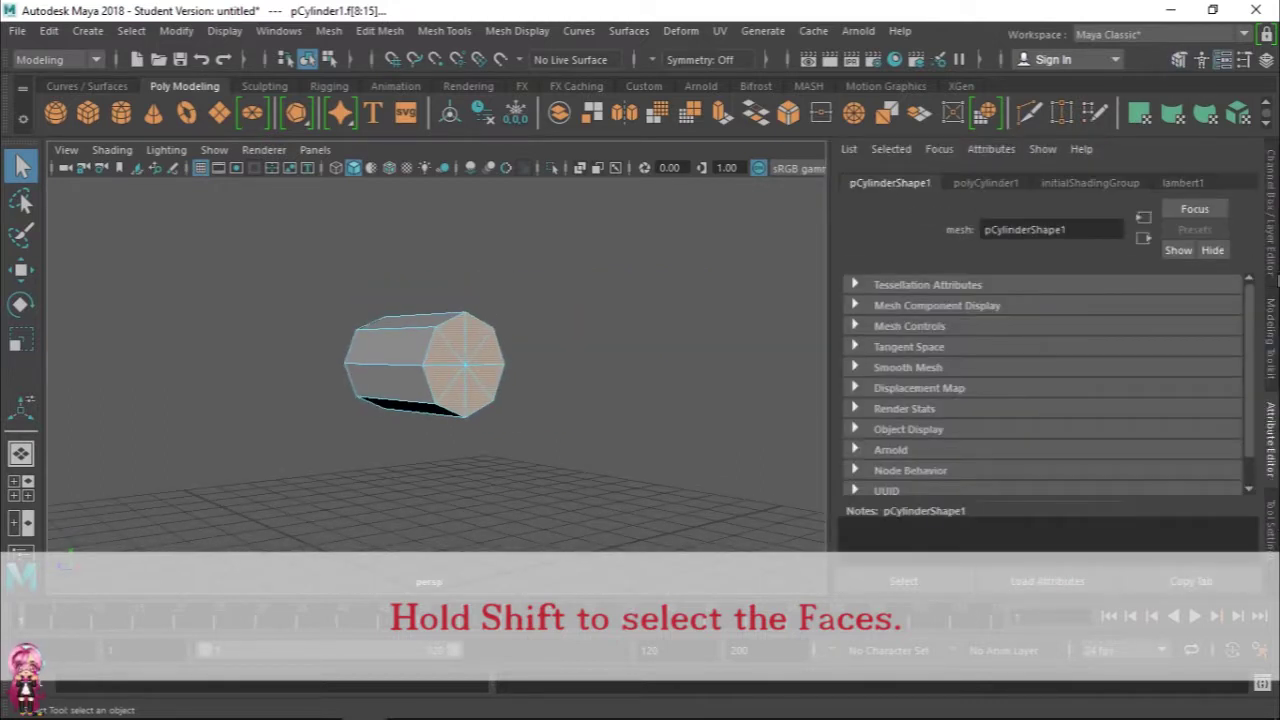
{"action": "left_click", "coordinate": [1272, 320]}
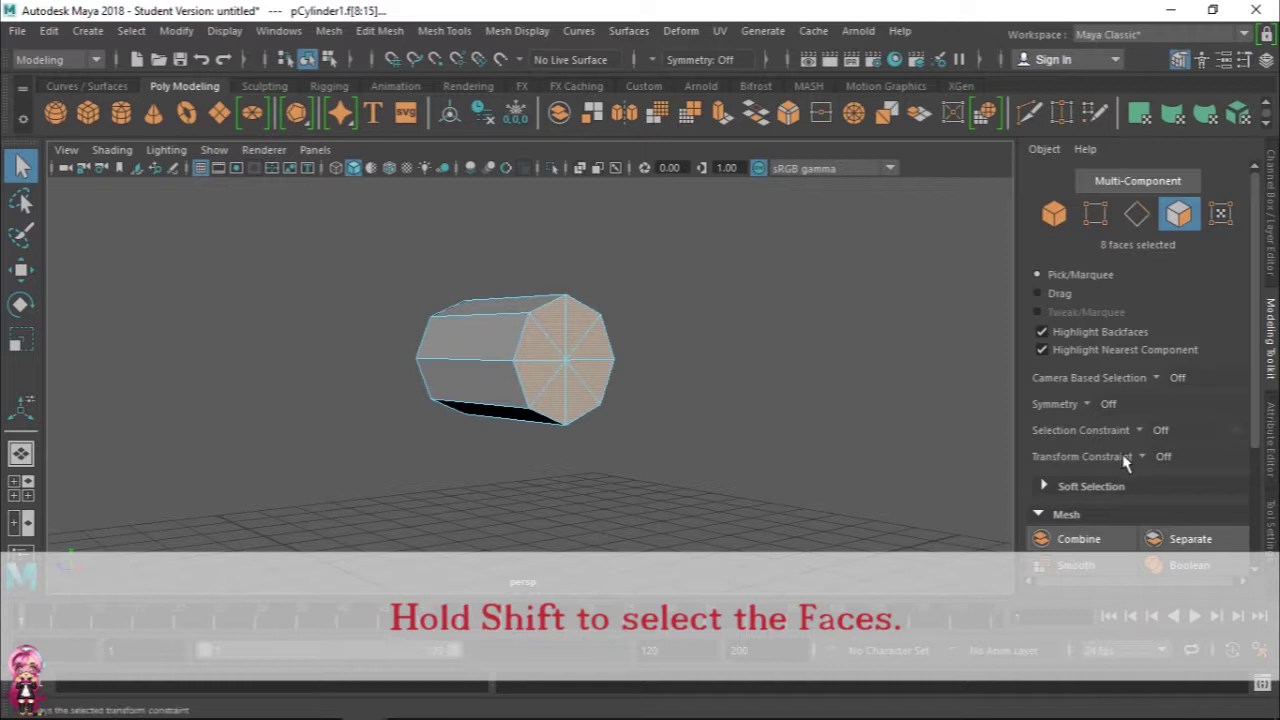
Step: Turn on Object symmetry in the Modeling Toolkit and select an end-cap face
{"action": "left_click", "coordinate": [1088, 405]}
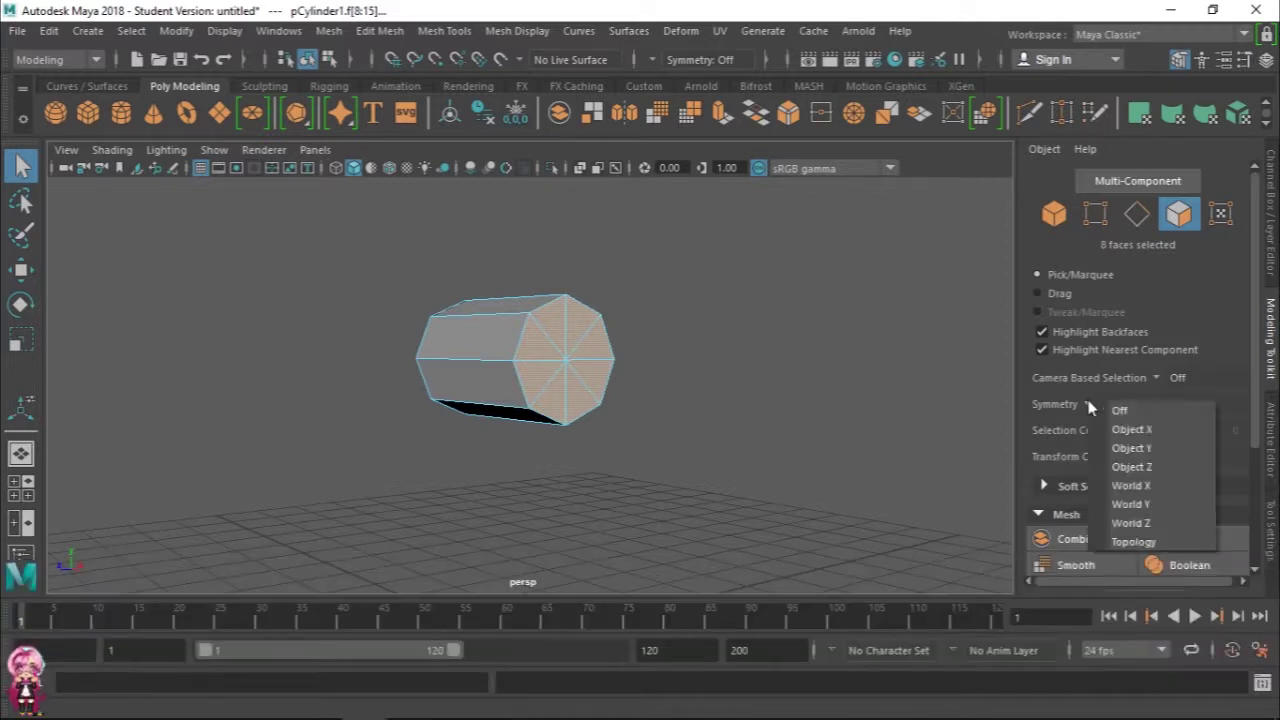
{"action": "left_click", "coordinate": [1128, 429]}
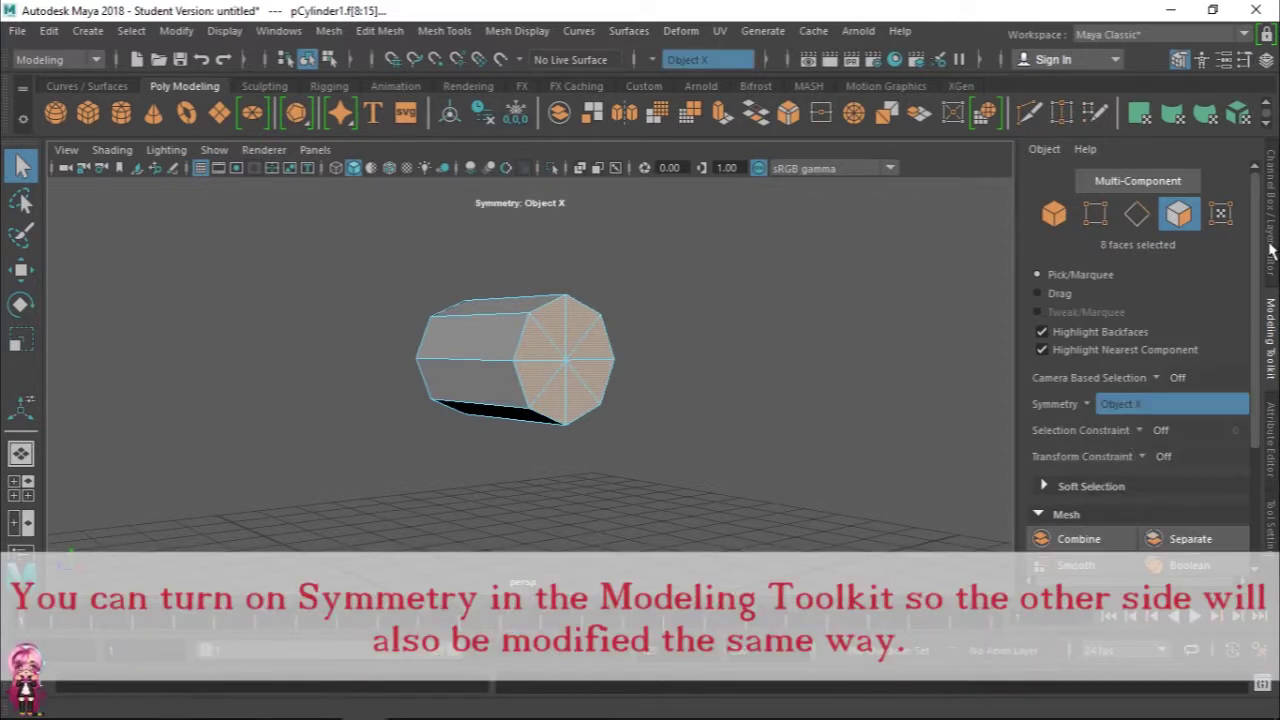
{"action": "left_click", "coordinate": [1272, 320]}
{"action": "mouse_move", "coordinate": [1110, 323]}
{"action": "left_mouse_down", "text": "alt"}
{"action": "mouse_move", "coordinate": [1029, 363]}
{"action": "mouse_move", "coordinate": [900, 368]}
{"action": "left_mouse_up", "text": "alt"}
{"action": "left_click", "coordinate": [757, 372]}
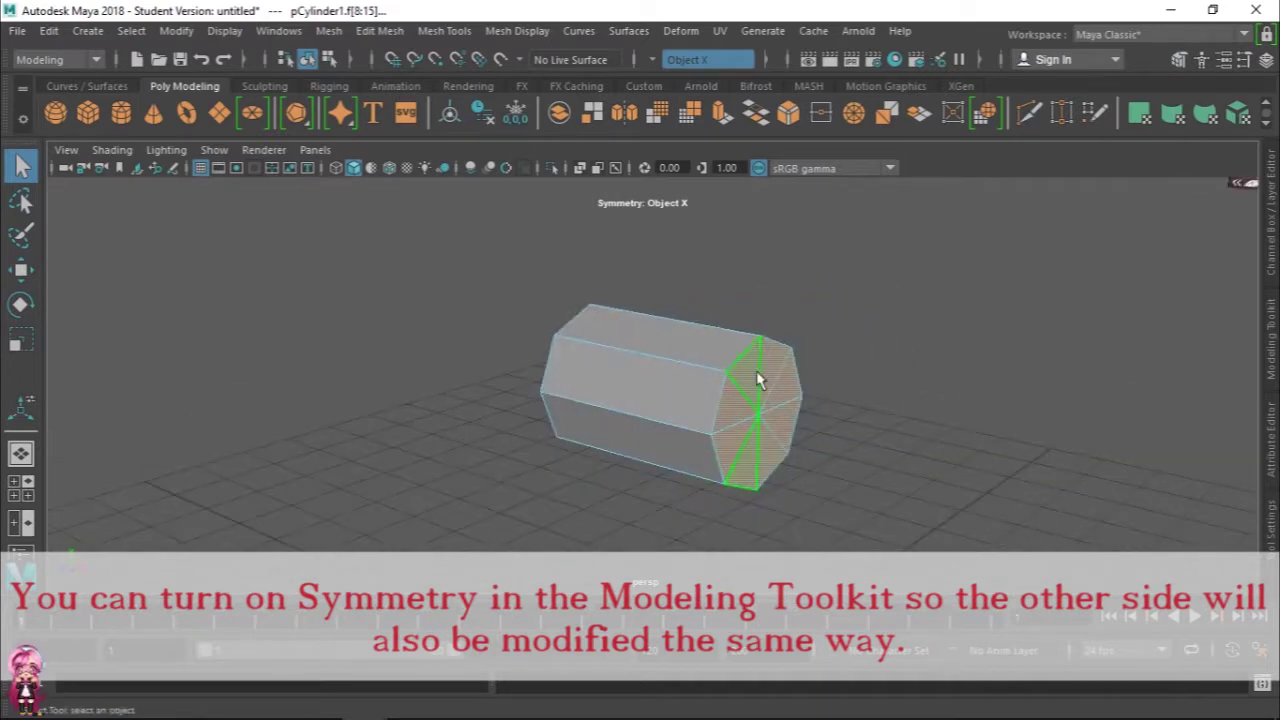
{"action": "mouse_move", "coordinate": [757, 382]}
{"action": "left_mouse_down", "text": "alt"}
{"action": "mouse_move", "coordinate": [971, 357]}
{"action": "mouse_move", "coordinate": [866, 386]}
{"action": "left_mouse_up", "text": "alt"}
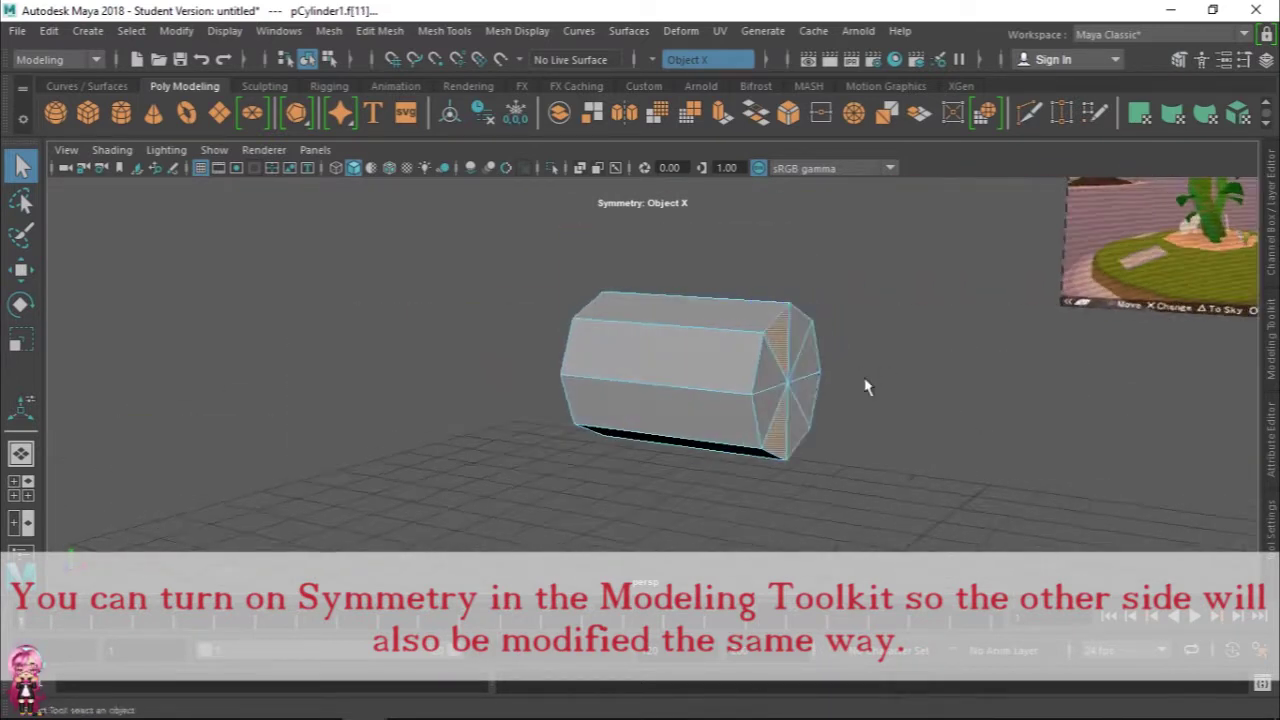
Step: Reapply object symmetry across X, reselect the end-cap faces, and maximise the front view
{"action": "left_click", "coordinate": [1273, 332]}
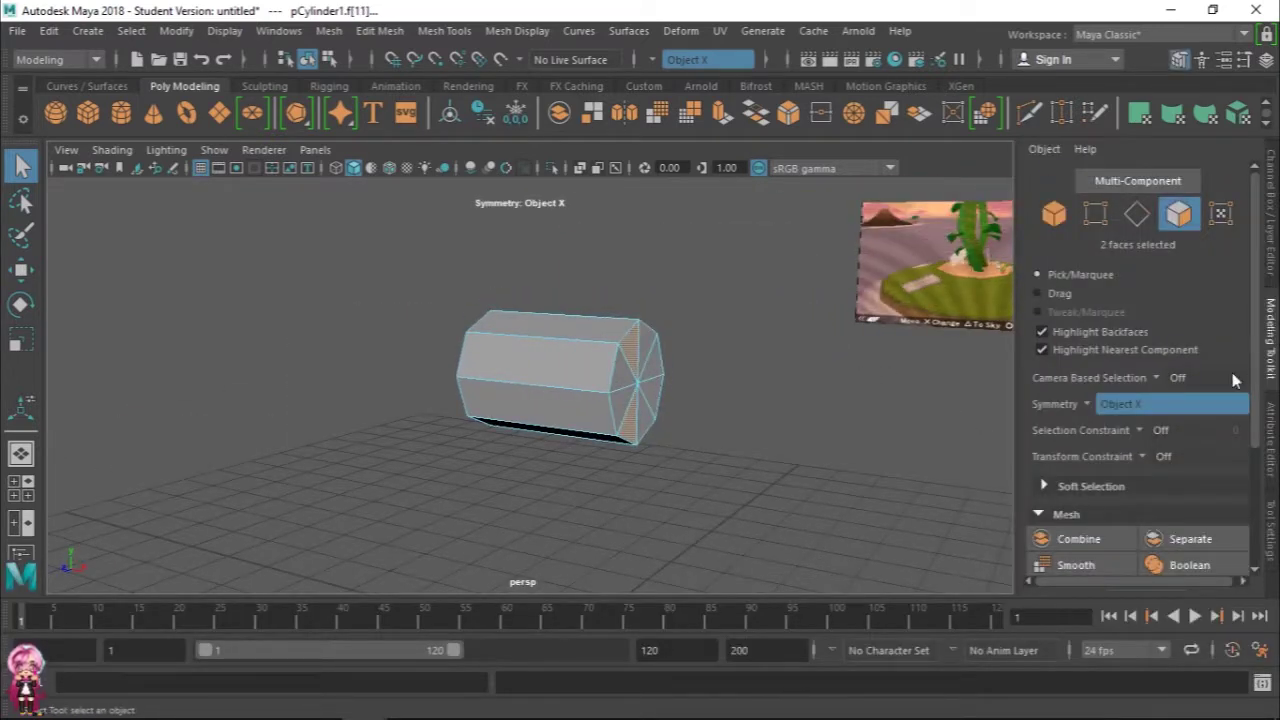
{"action": "left_click", "coordinate": [1090, 405]}
{"action": "left_click", "coordinate": [1109, 446]}
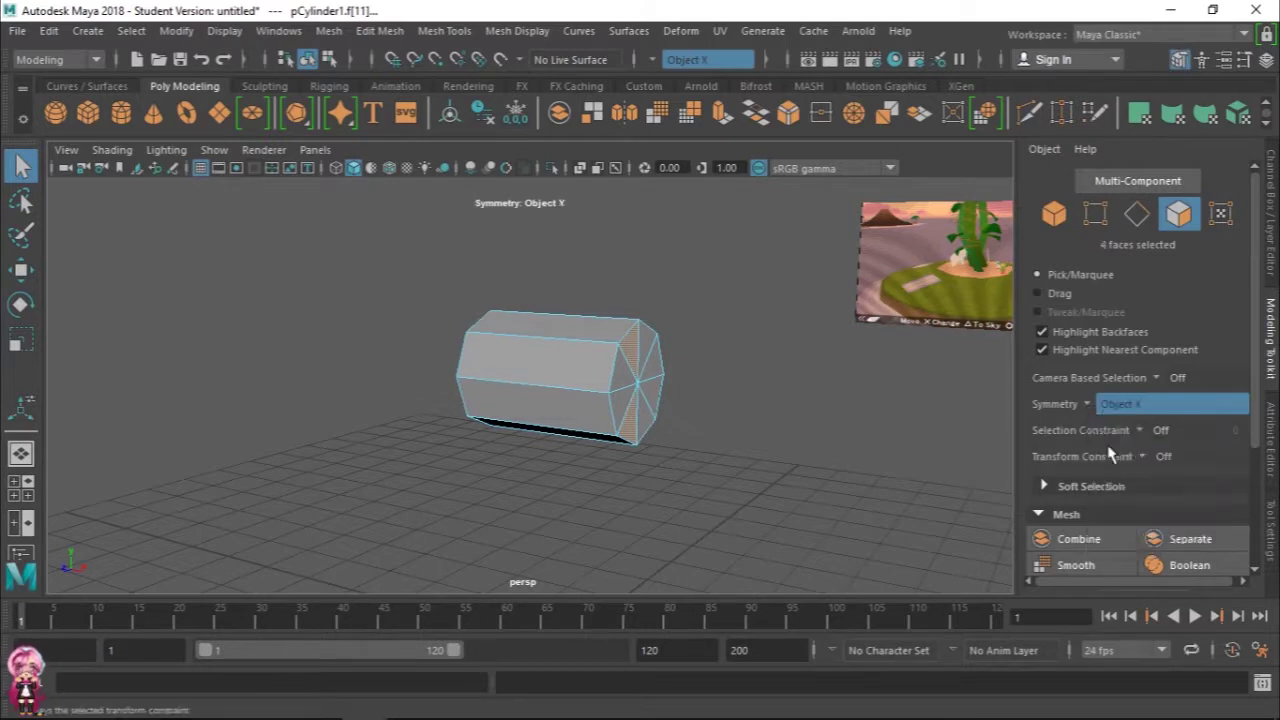
{"action": "left_click", "coordinate": [642, 400]}
{"action": "mouse_move", "coordinate": [642, 400]}
{"action": "left_mouse_down", "text": "alt"}
{"action": "mouse_move", "coordinate": [800, 401]}
{"action": "mouse_move", "coordinate": [640, 400]}
{"action": "left_mouse_up", "text": "alt"}
{"action": "left_click", "coordinate": [528, 375]}
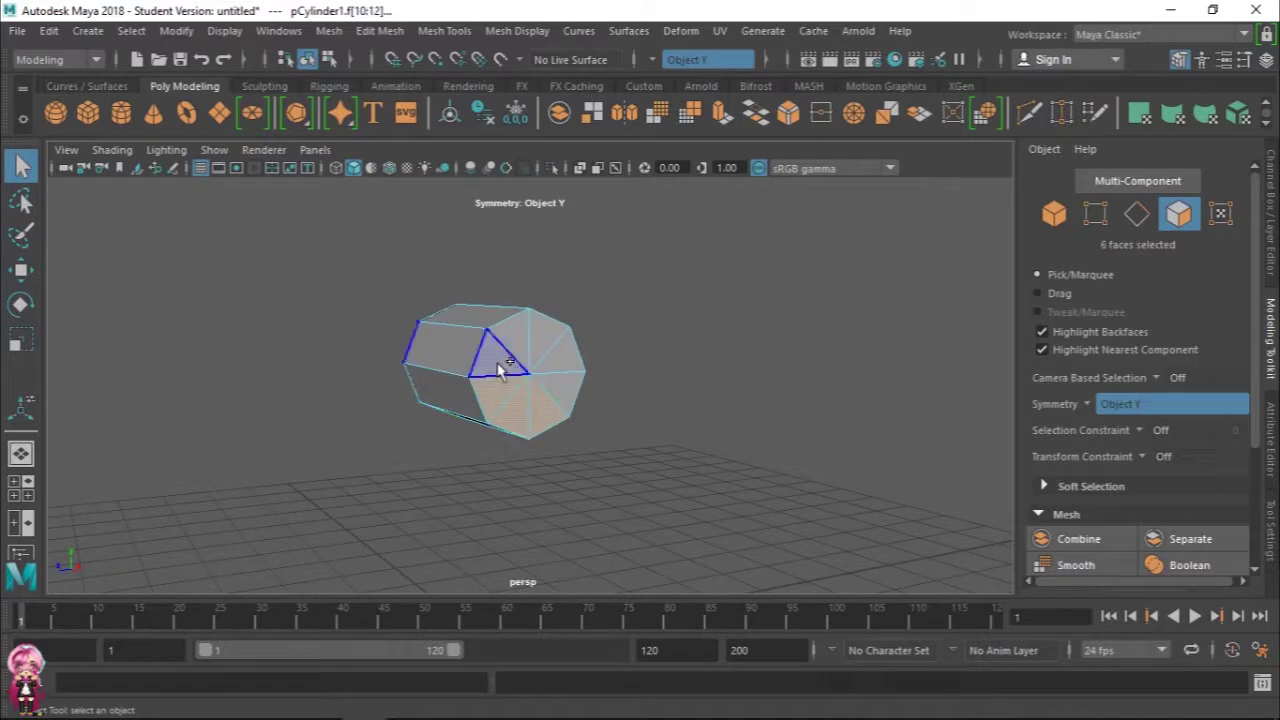
{"action": "key", "text": "space"}
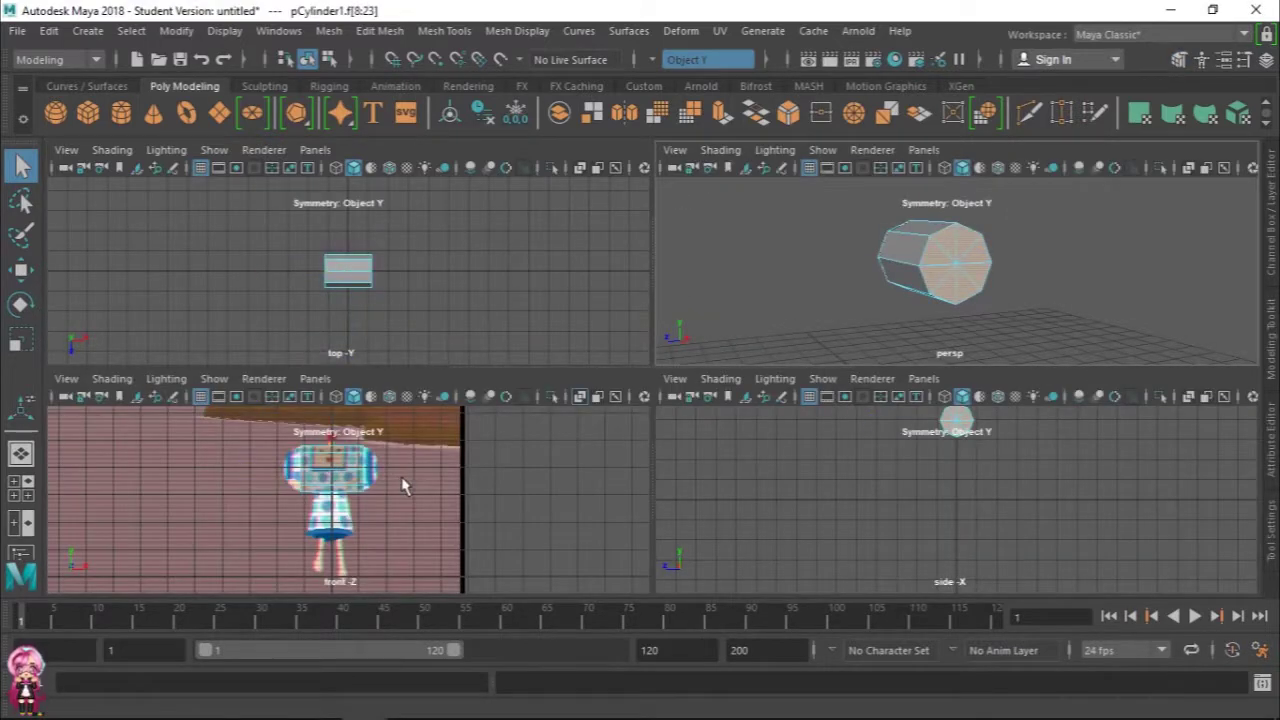
{"action": "key", "text": "space"}
Step: Extrude the end faces, push them outward along X, and scale them down
{"action": "scroll", "coordinate": [652, 440], "scroll_direction": "up", "scroll_amount": 2}
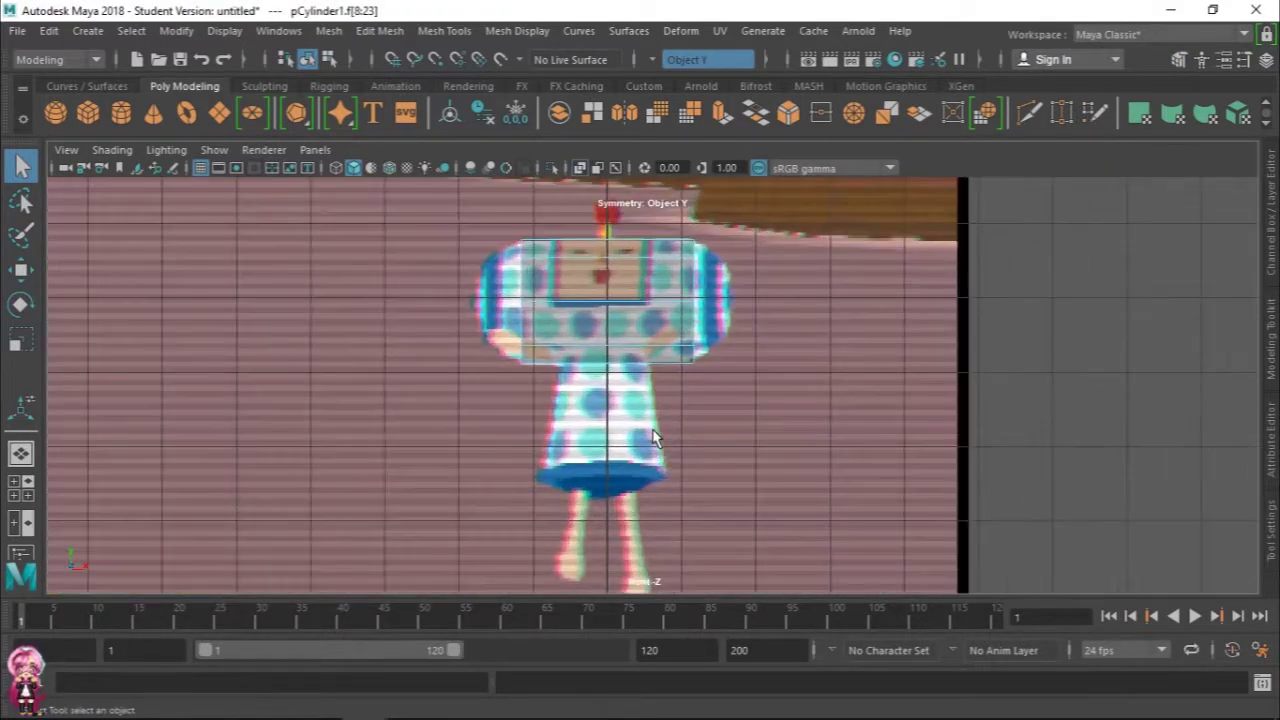
{"action": "scroll", "coordinate": [694, 337], "scroll_direction": "up", "scroll_amount": 2}
{"action": "scroll", "coordinate": [702, 432], "scroll_direction": "up", "scroll_amount": 1}
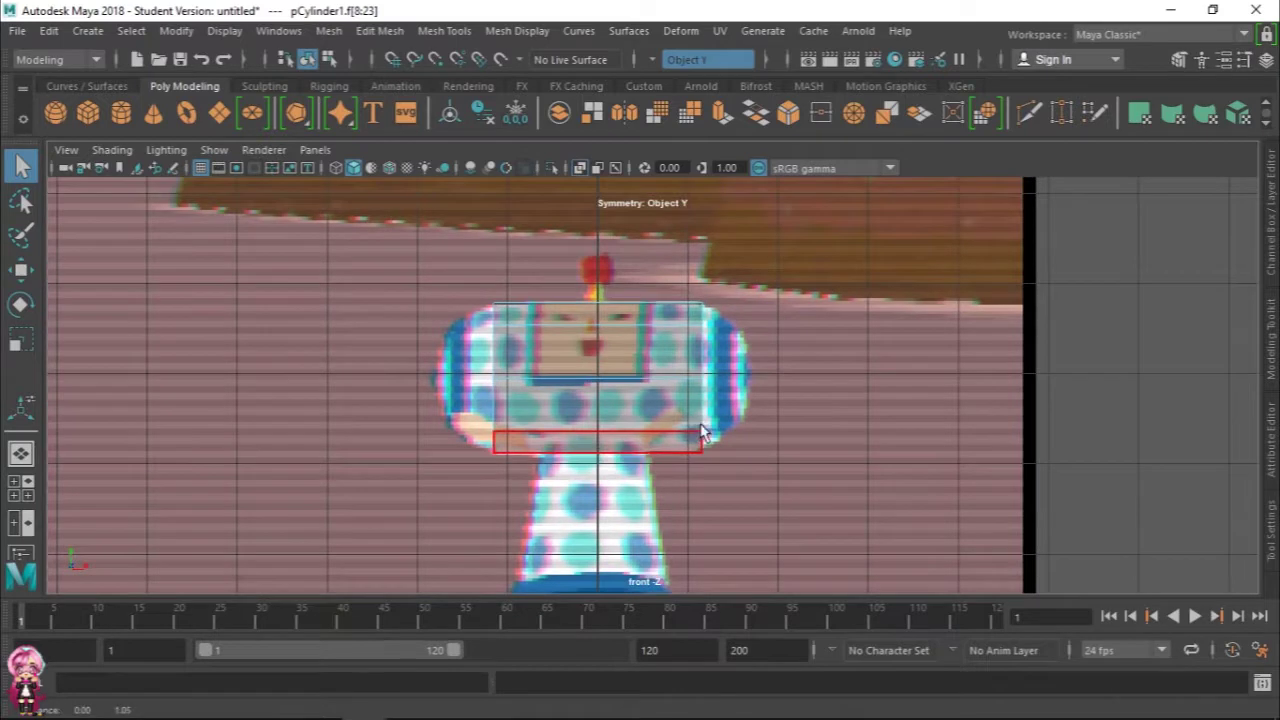
{"action": "right_click", "coordinate": [685, 369], "text": "shift"}
{"action": "left_click", "coordinate": [684, 329]}
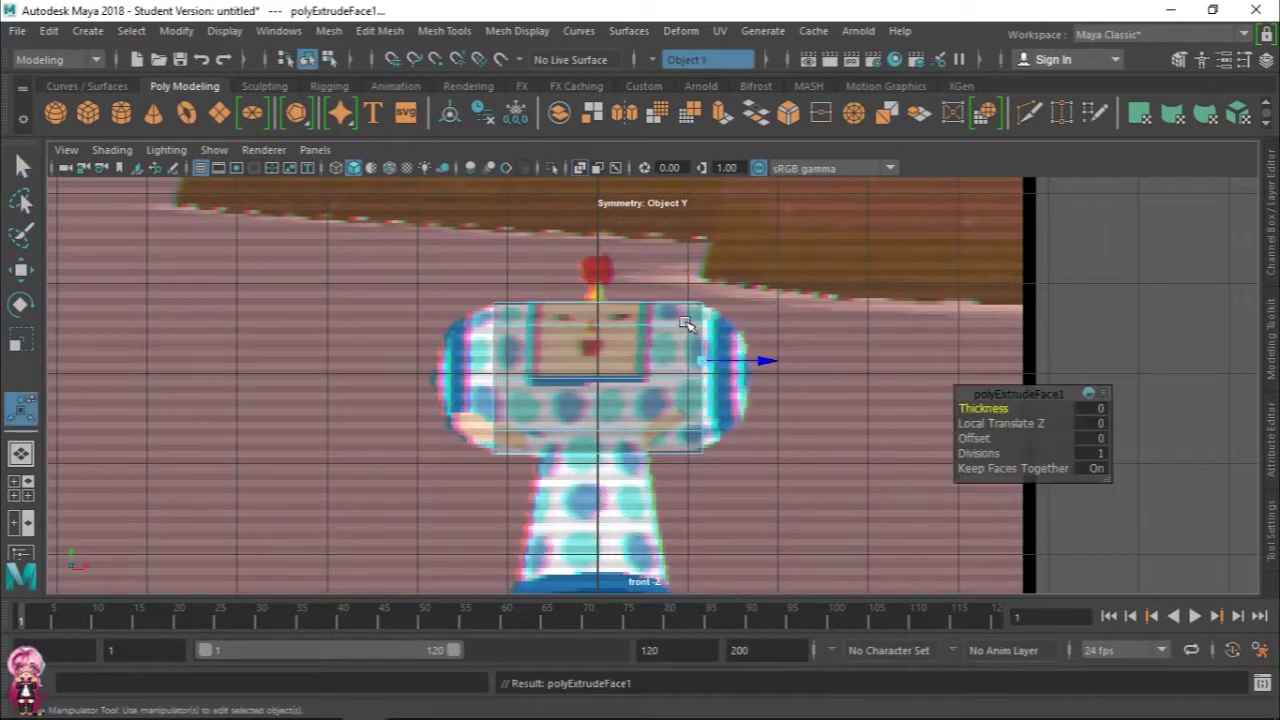
{"action": "key", "text": "w"}
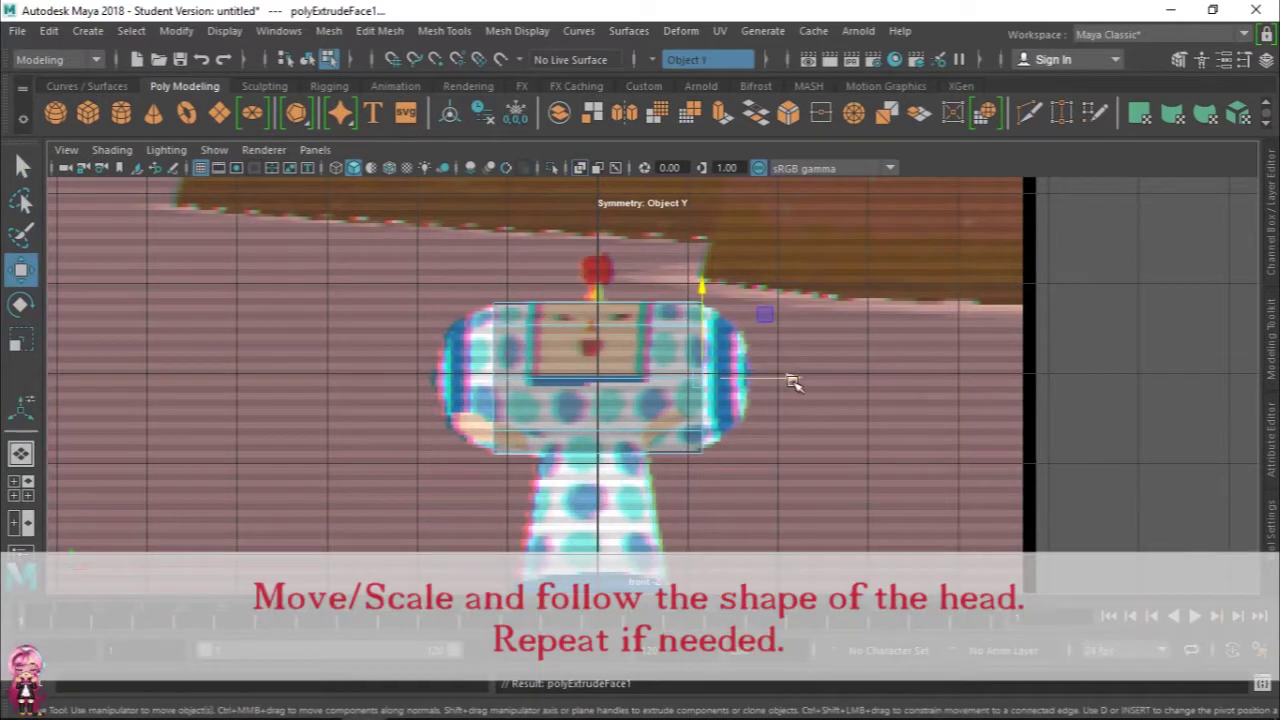
{"action": "left_click_drag", "start_coordinate": [791, 380], "coordinate": [808, 383]}
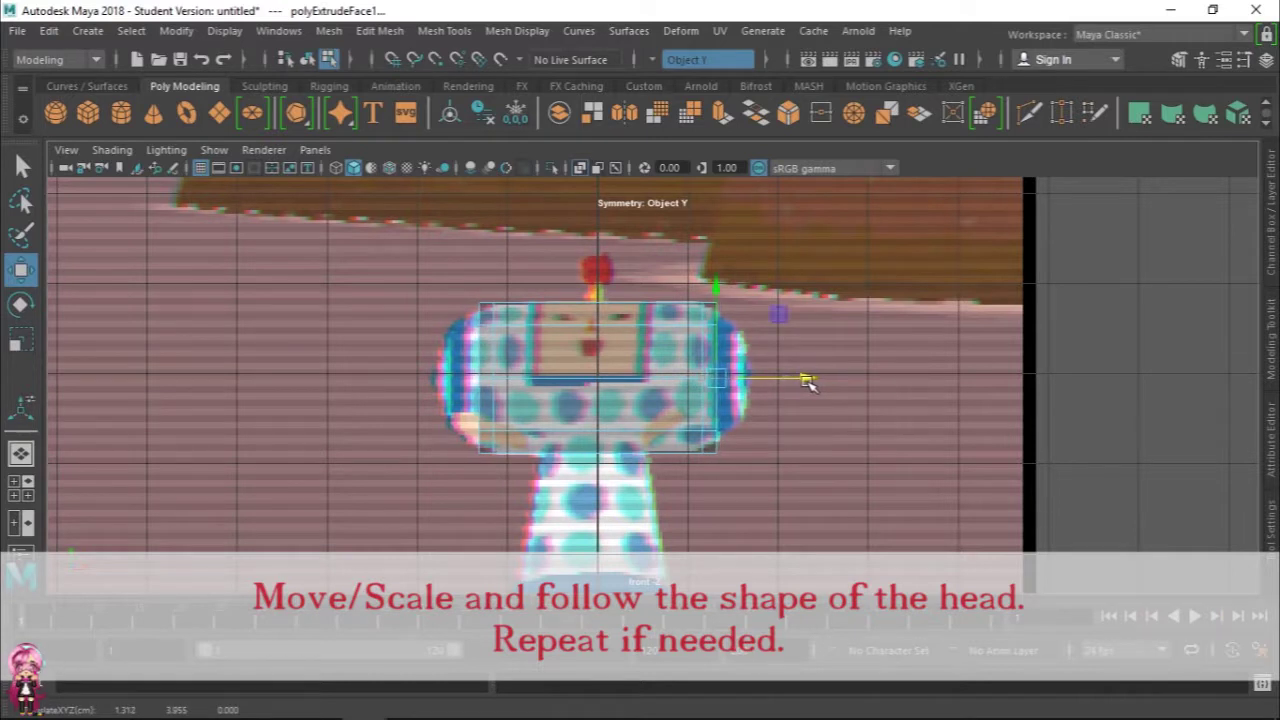
{"action": "key", "text": "r"}
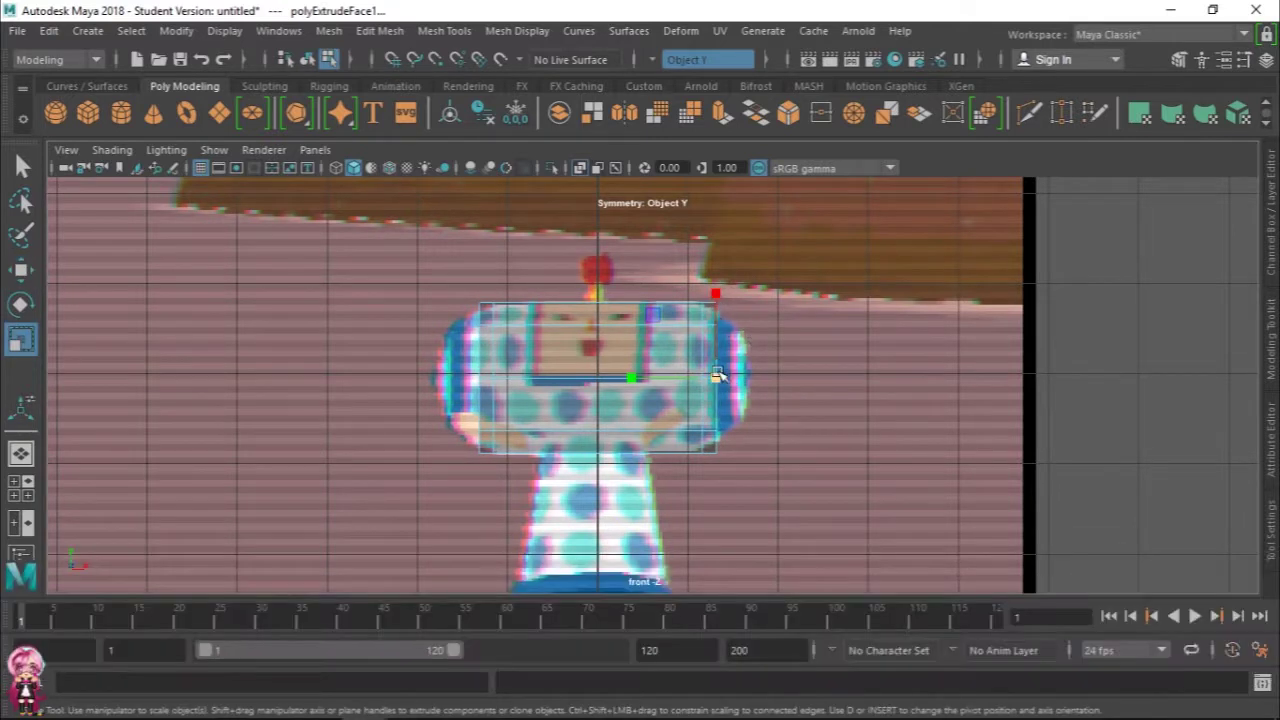
{"action": "left_click_drag", "start_coordinate": [715, 377], "coordinate": [757, 380]}
Step: Extrude the end faces twice more with Ctrl+E to round off the head
{"action": "key", "text": "ctrl+e"}
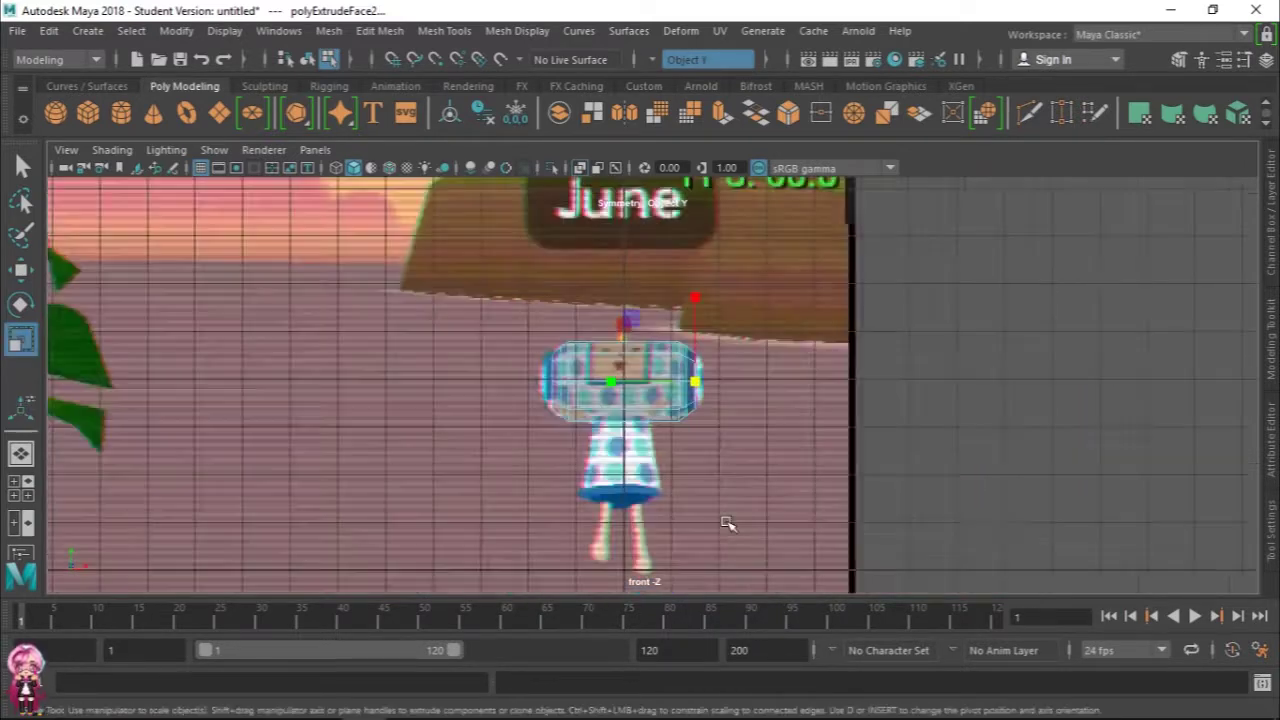
{"action": "key", "text": "ctrl+e"}
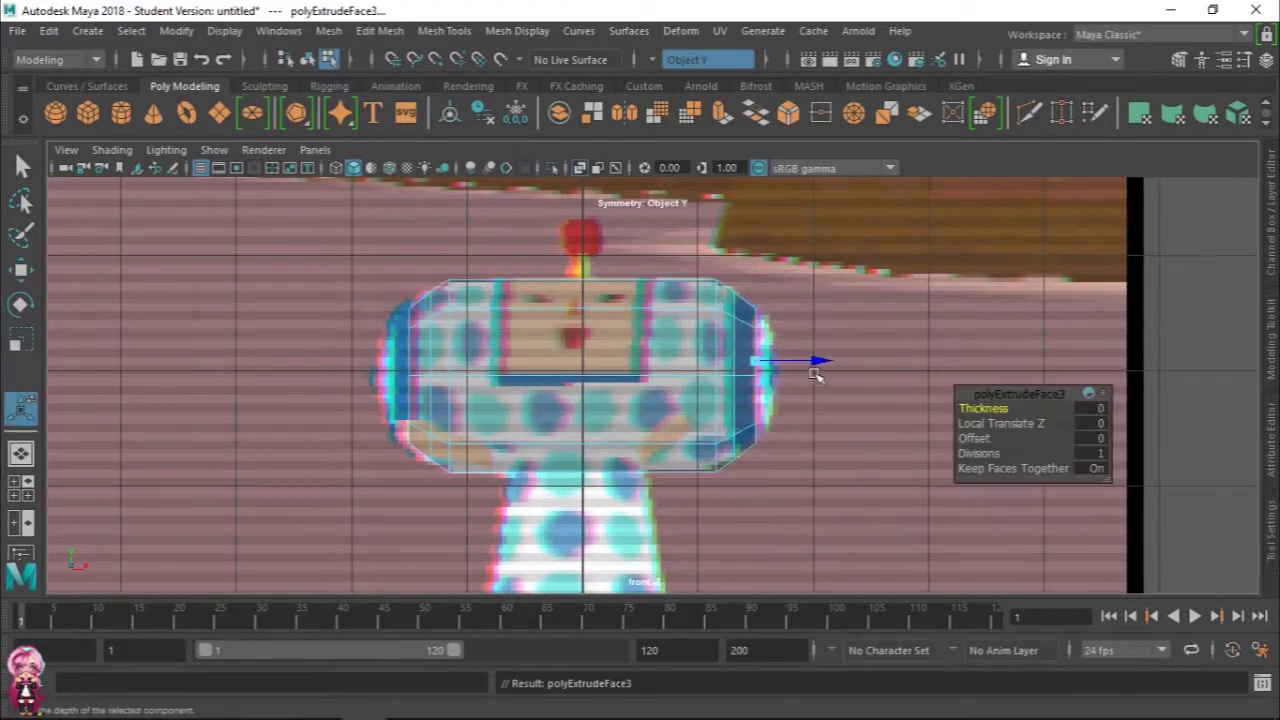
{"action": "key", "text": "r"}
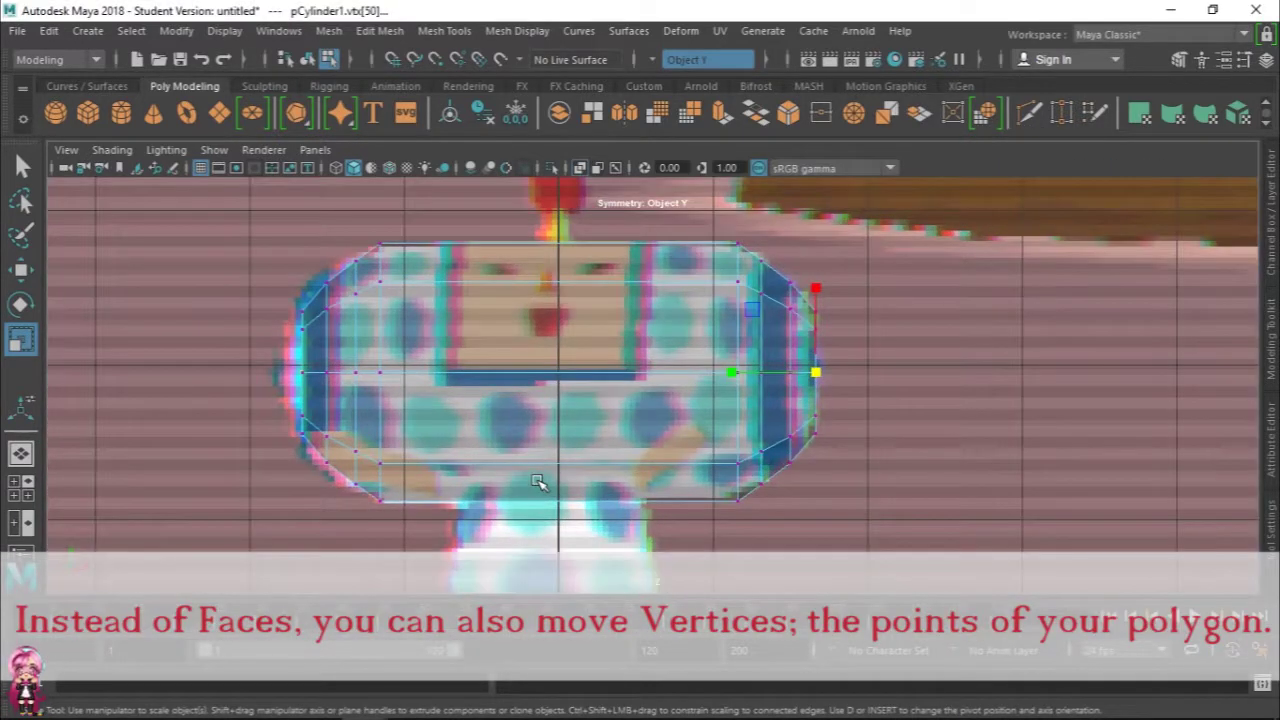
Step: Pull the head's end vertices slightly outward along X, then return to the front view
{"action": "key", "text": "w"}
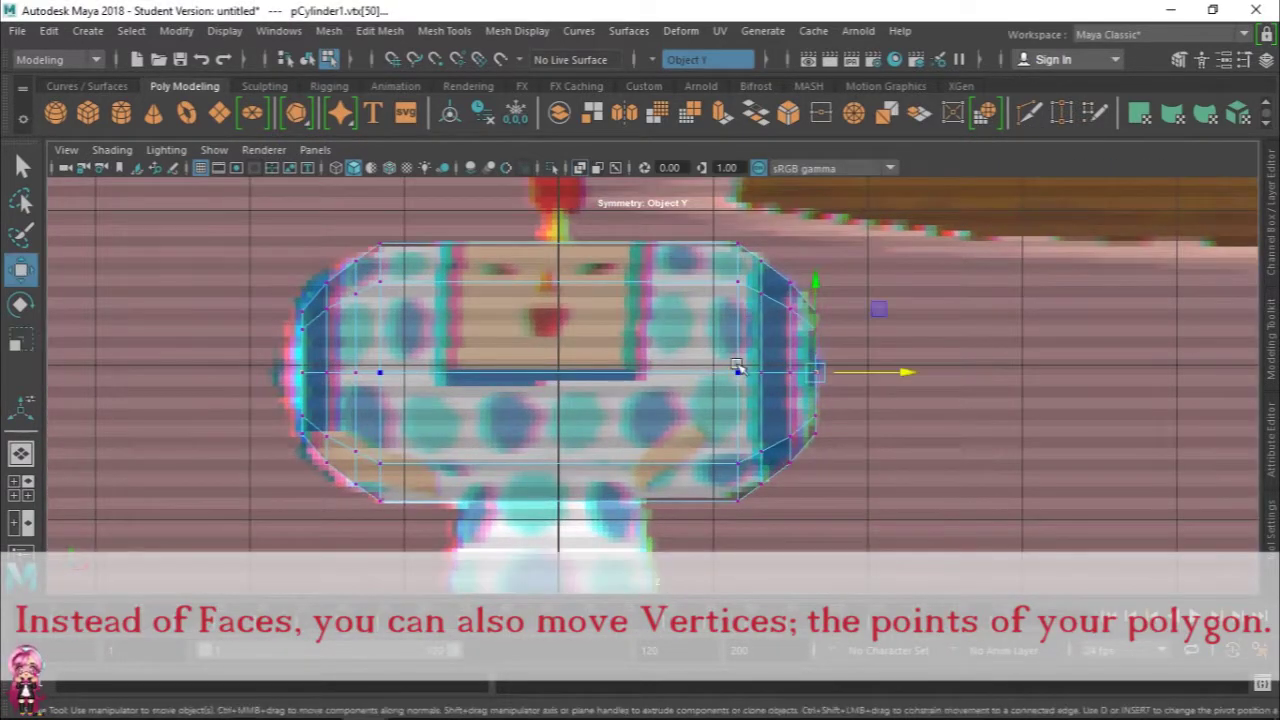
{"action": "left_click_drag", "start_coordinate": [880, 374], "coordinate": [890, 375]}
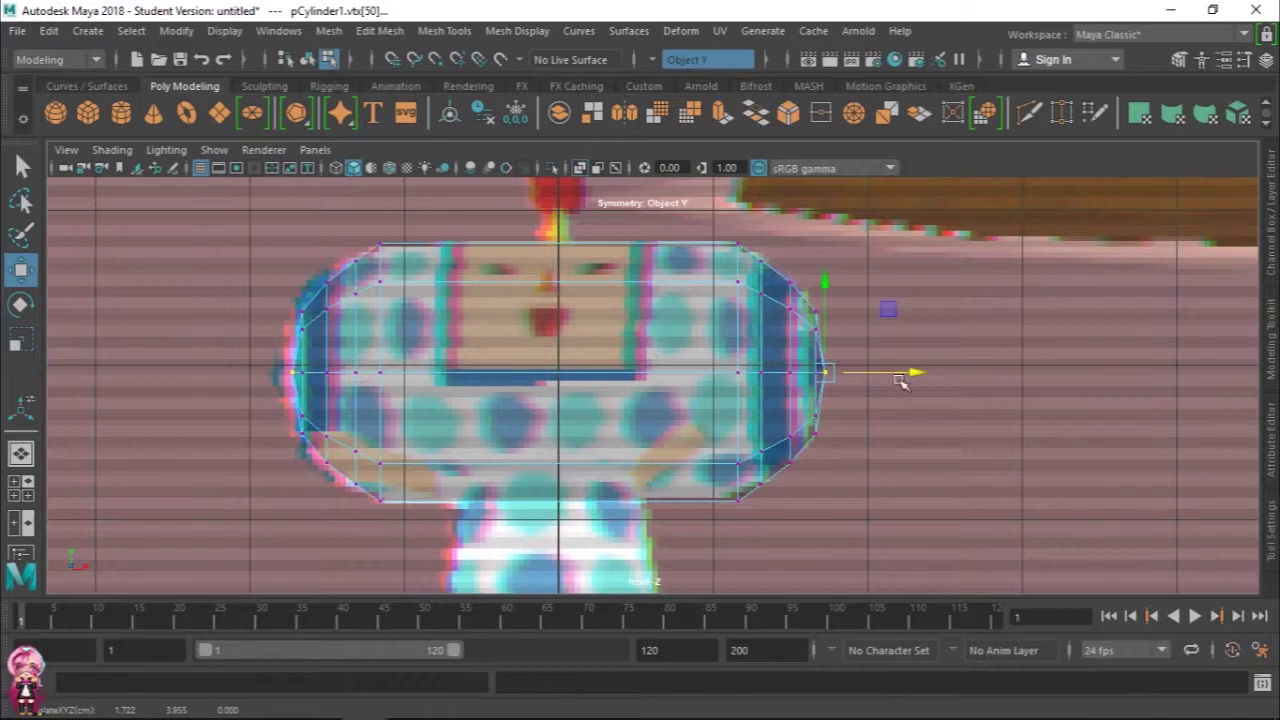
{"action": "scroll", "coordinate": [900, 451], "scroll_direction": "down", "scroll_amount": 5}
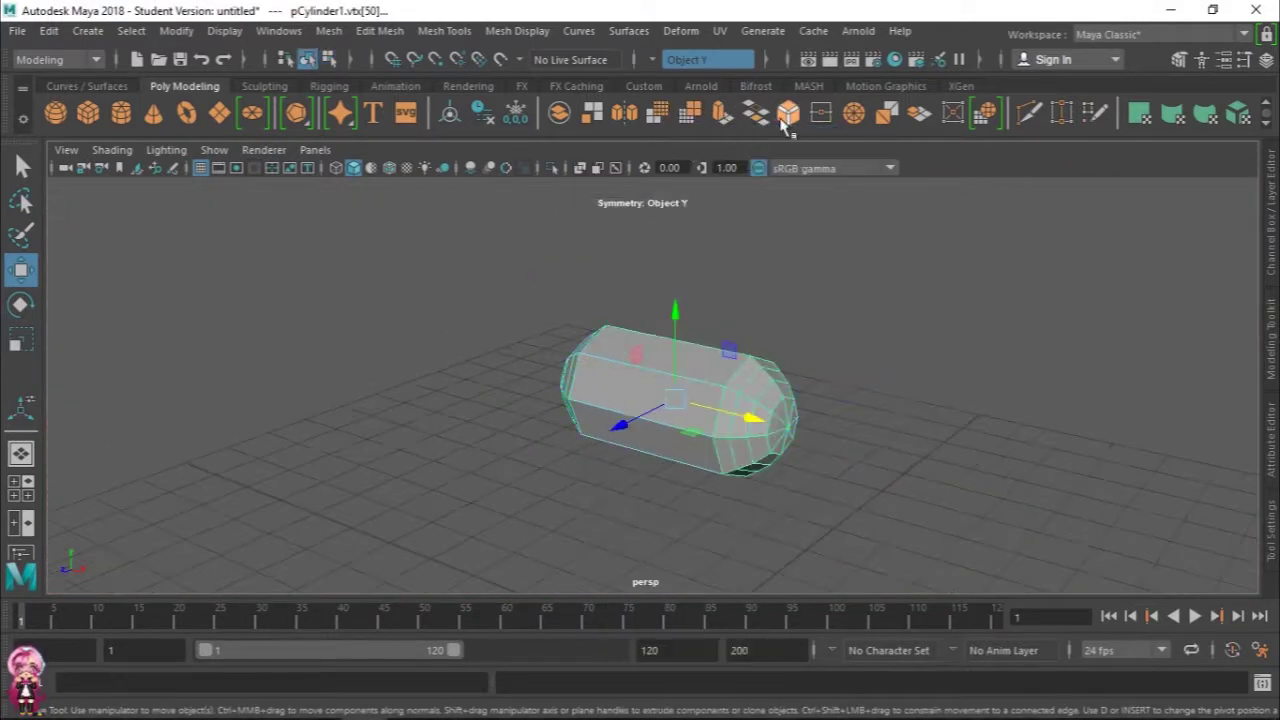
{"action": "left_click", "coordinate": [900, 451]}
{"action": "key", "text": "space"}
{"action": "key", "text": "space"}
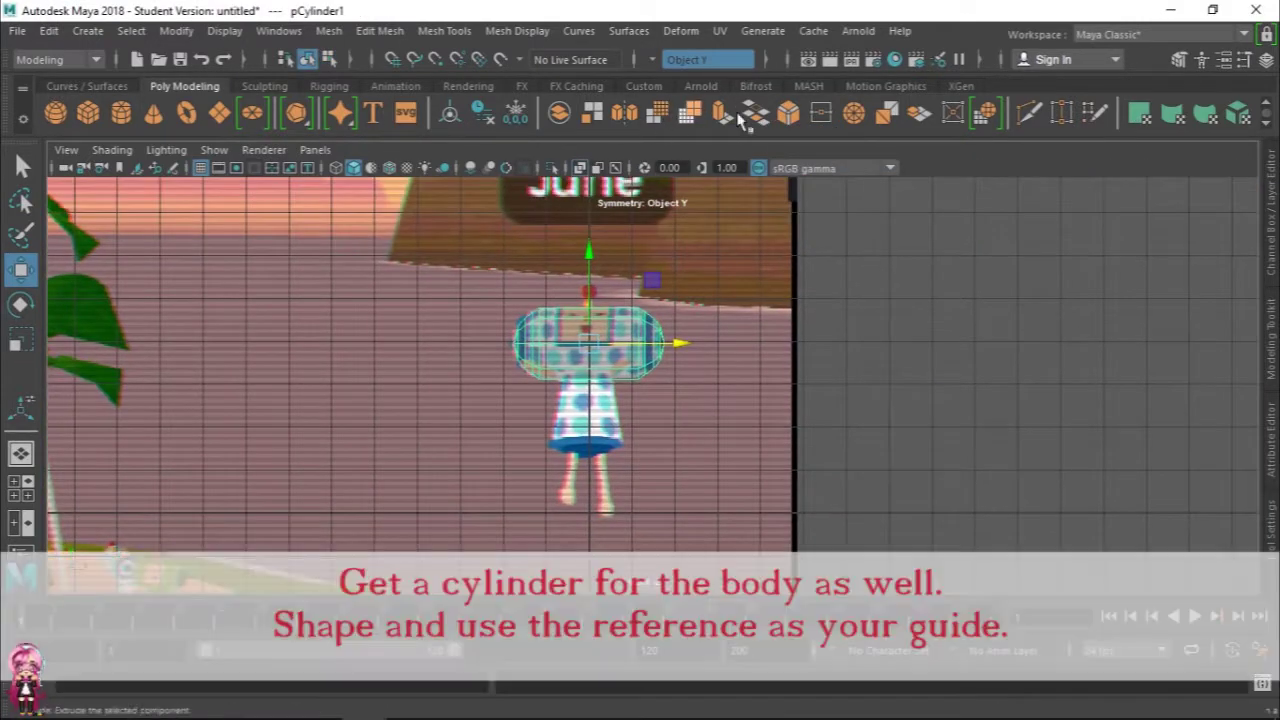
Step: Create a polygon cylinder and move and scale it onto the torso below the head
{"action": "left_click", "coordinate": [120, 113]}
{"action": "scroll", "coordinate": [605, 490], "scroll_direction": "up", "scroll_amount": 2}
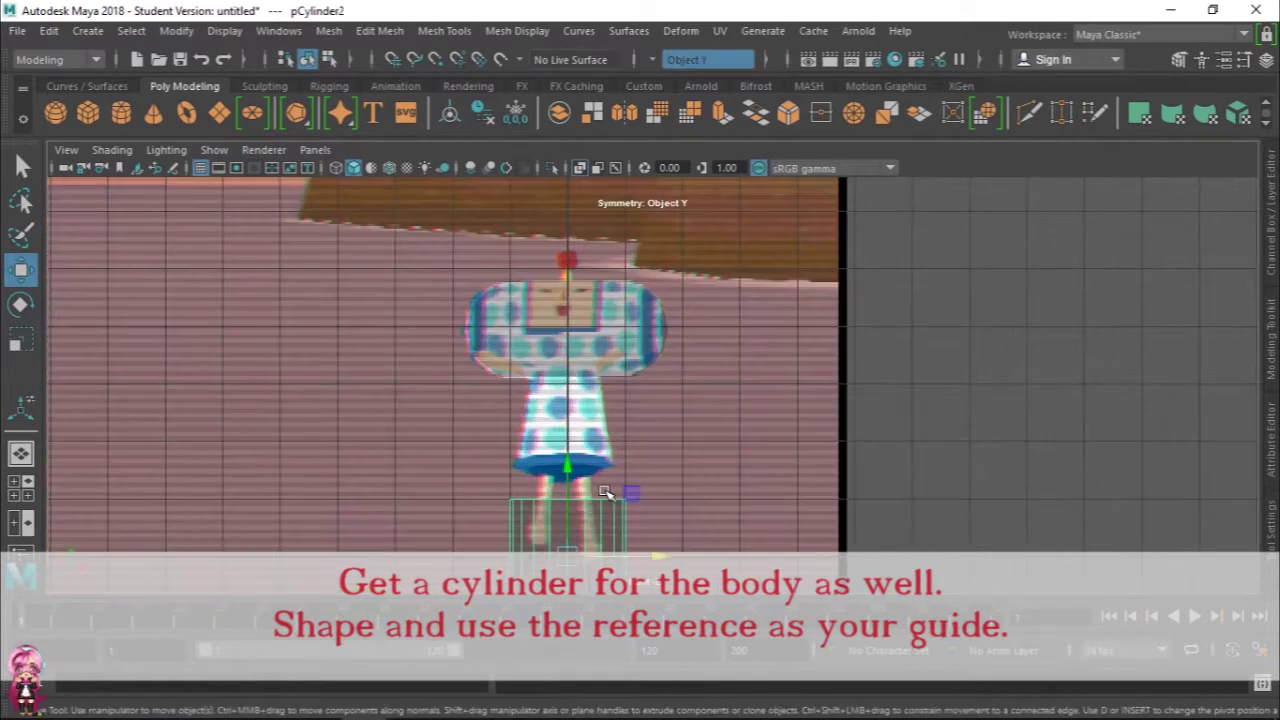
{"action": "left_click_drag", "start_coordinate": [580, 465], "coordinate": [567, 340]}
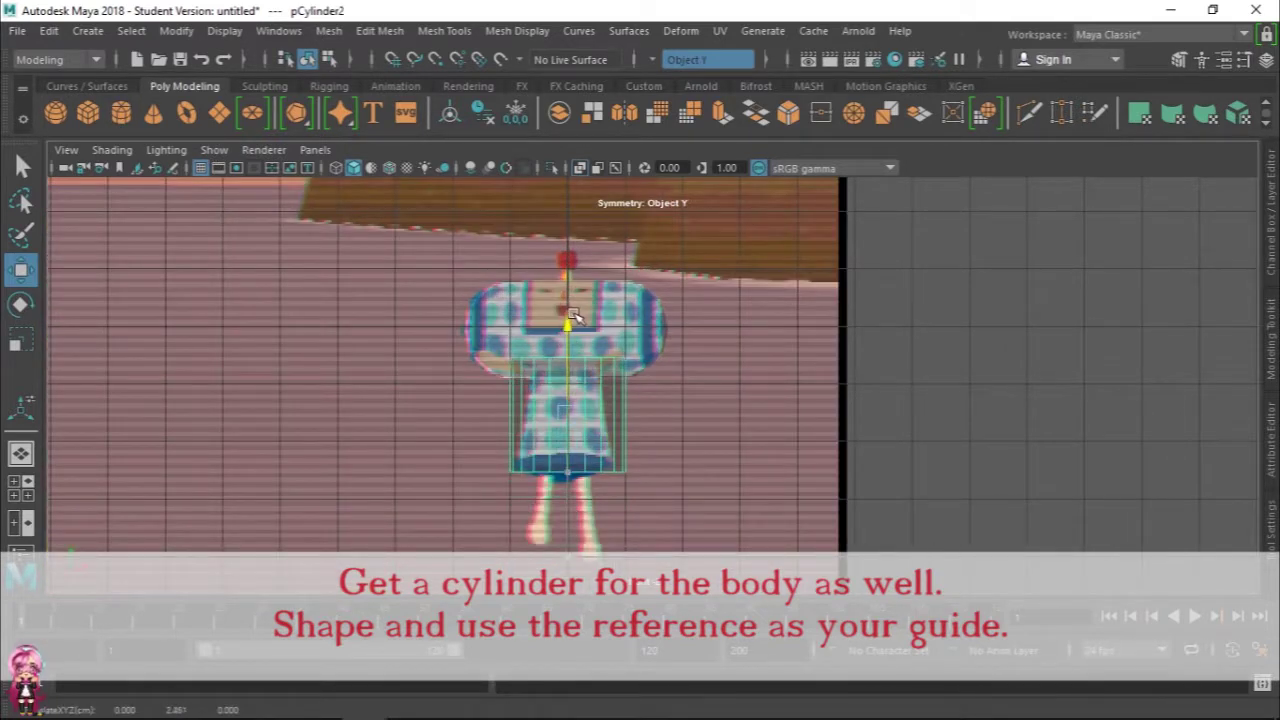
{"action": "scroll", "coordinate": [606, 463], "scroll_direction": "up", "scroll_amount": 2}
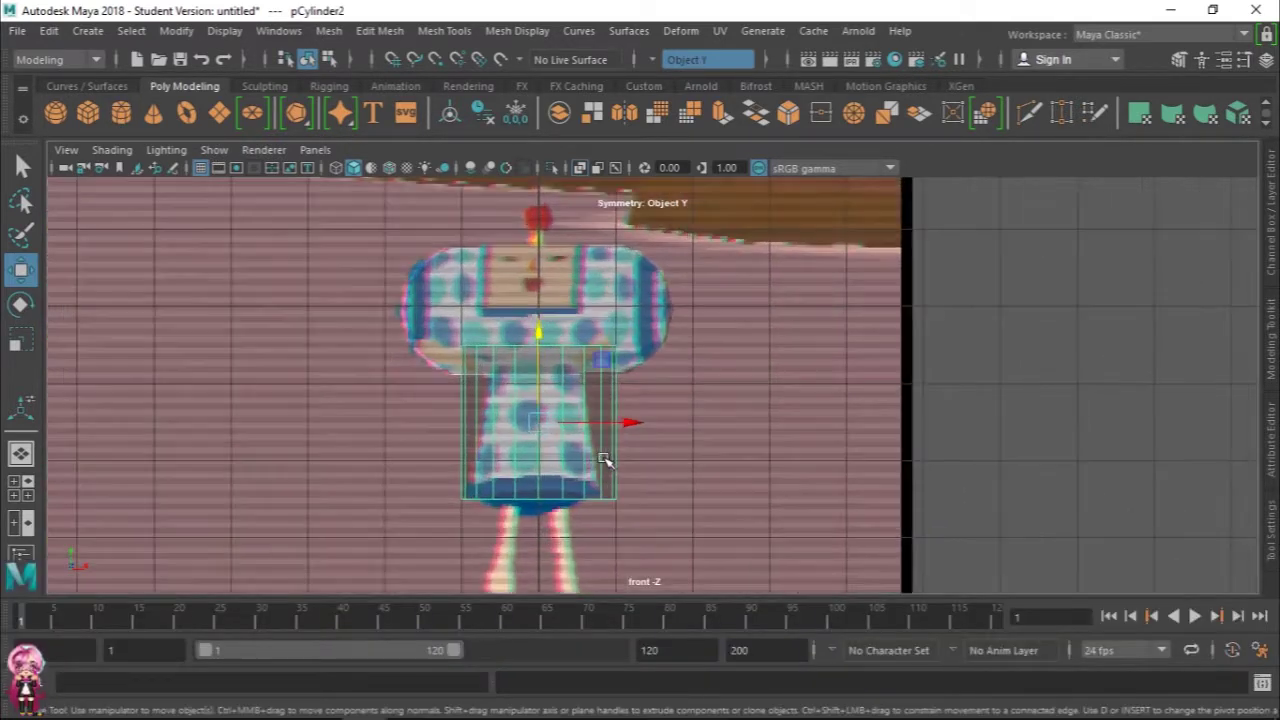
{"action": "scroll", "coordinate": [604, 459], "scroll_direction": "up", "scroll_amount": 2}
{"action": "key", "text": "r"}
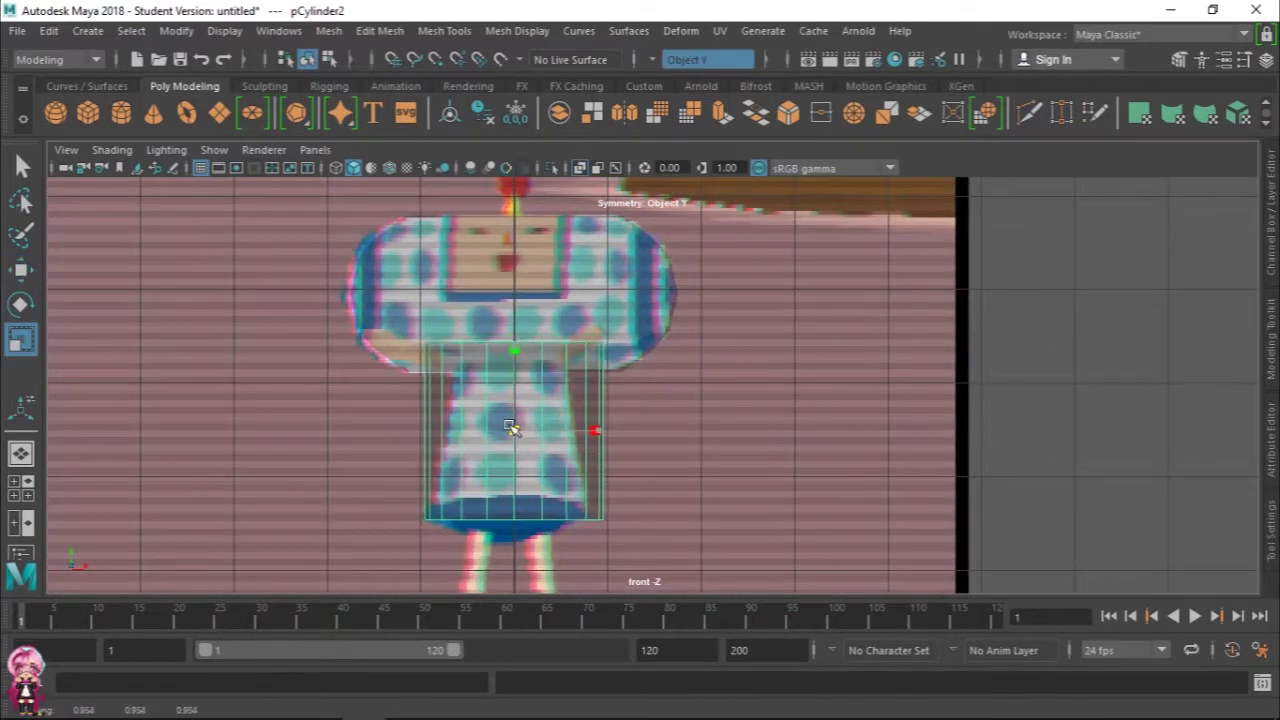
{"action": "left_click_drag", "start_coordinate": [510, 428], "coordinate": [490, 420]}
Step: Set the cylinder to 8 axis subdivisions, turn symmetry off, and taper its top vertex ring
{"action": "right_click_drag", "start_coordinate": [515, 341], "coordinate": [606, 133]}
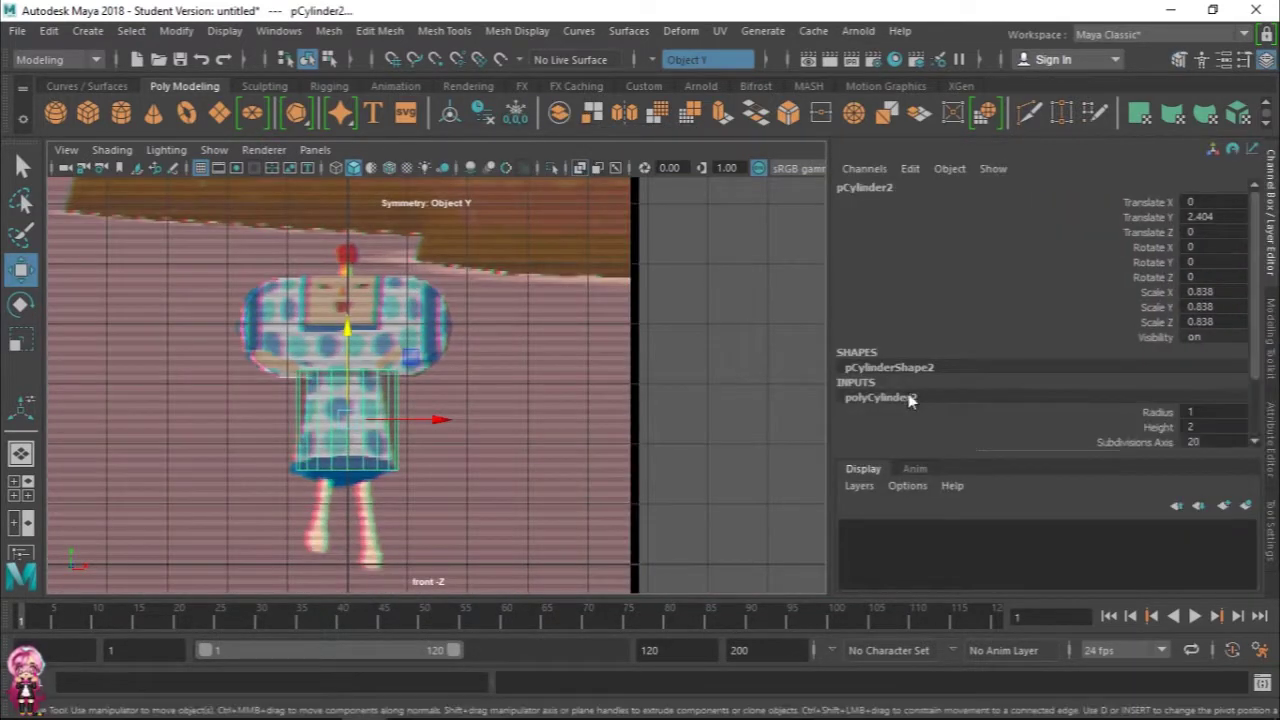
{"action": "double_click", "coordinate": [1237, 367]}
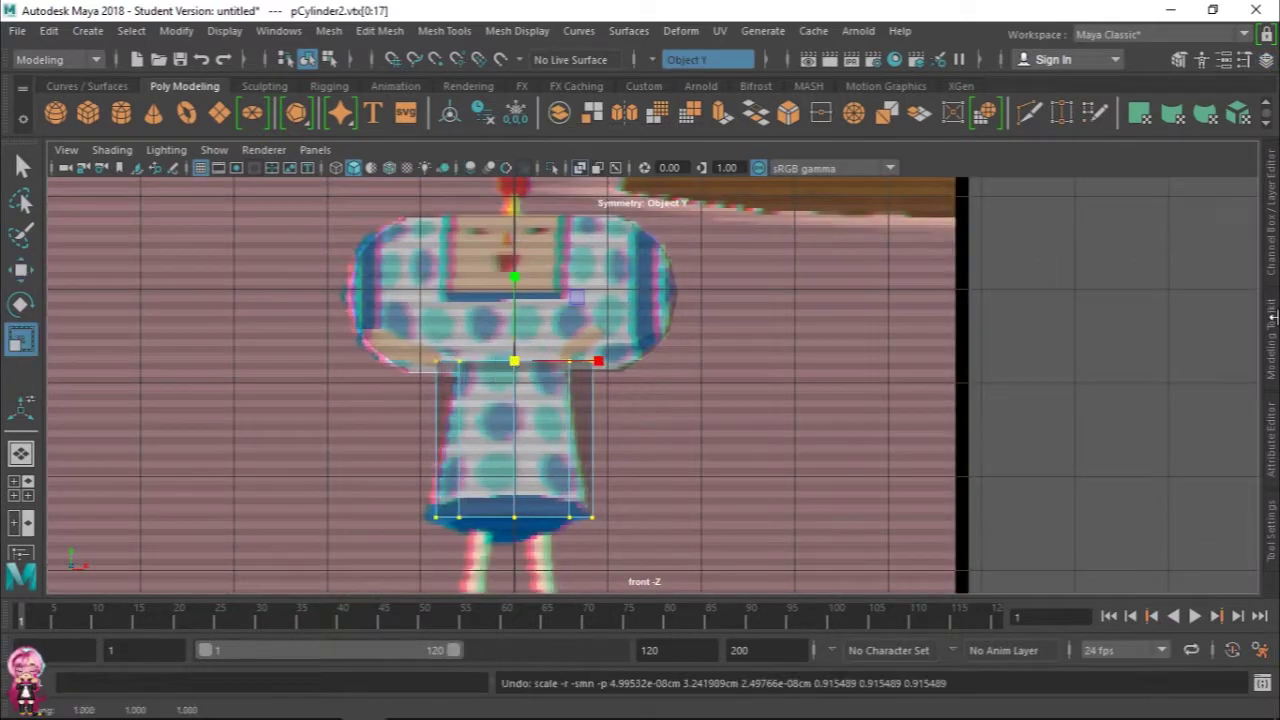
{"action": "left_click", "coordinate": [1270, 335]}
{"action": "left_click", "coordinate": [1088, 405]}
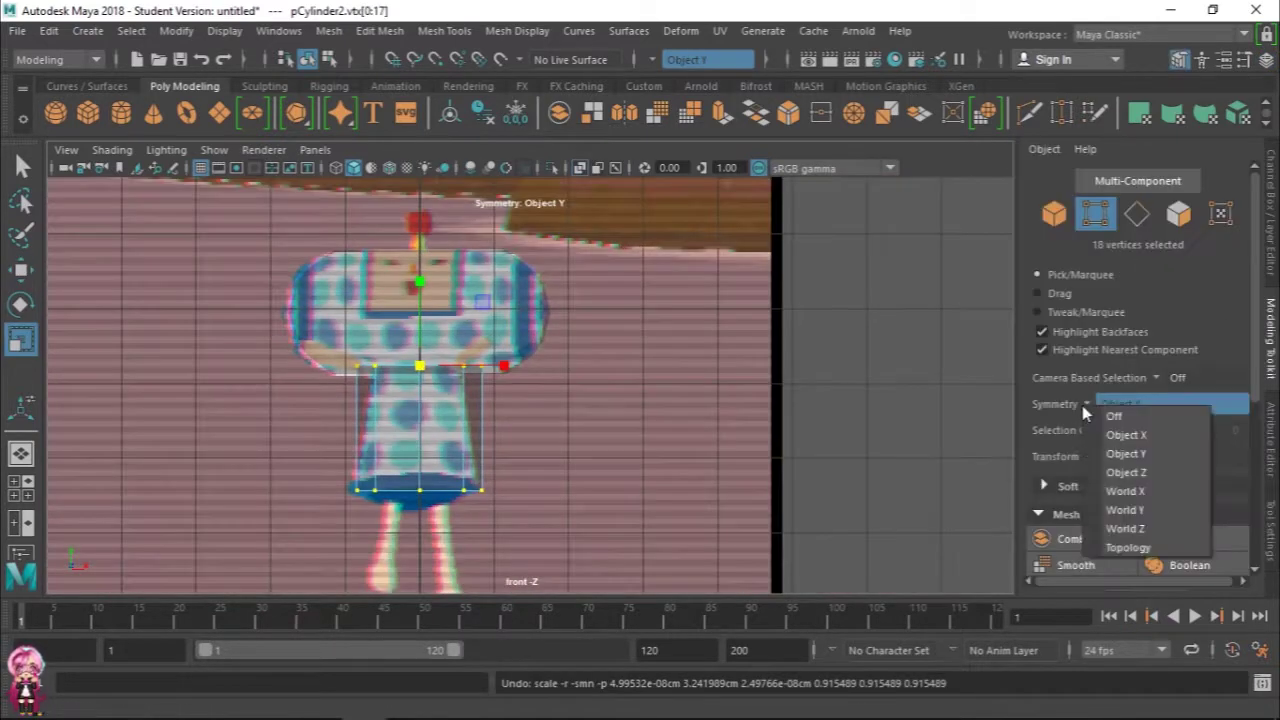
{"action": "left_click", "coordinate": [1114, 416]}
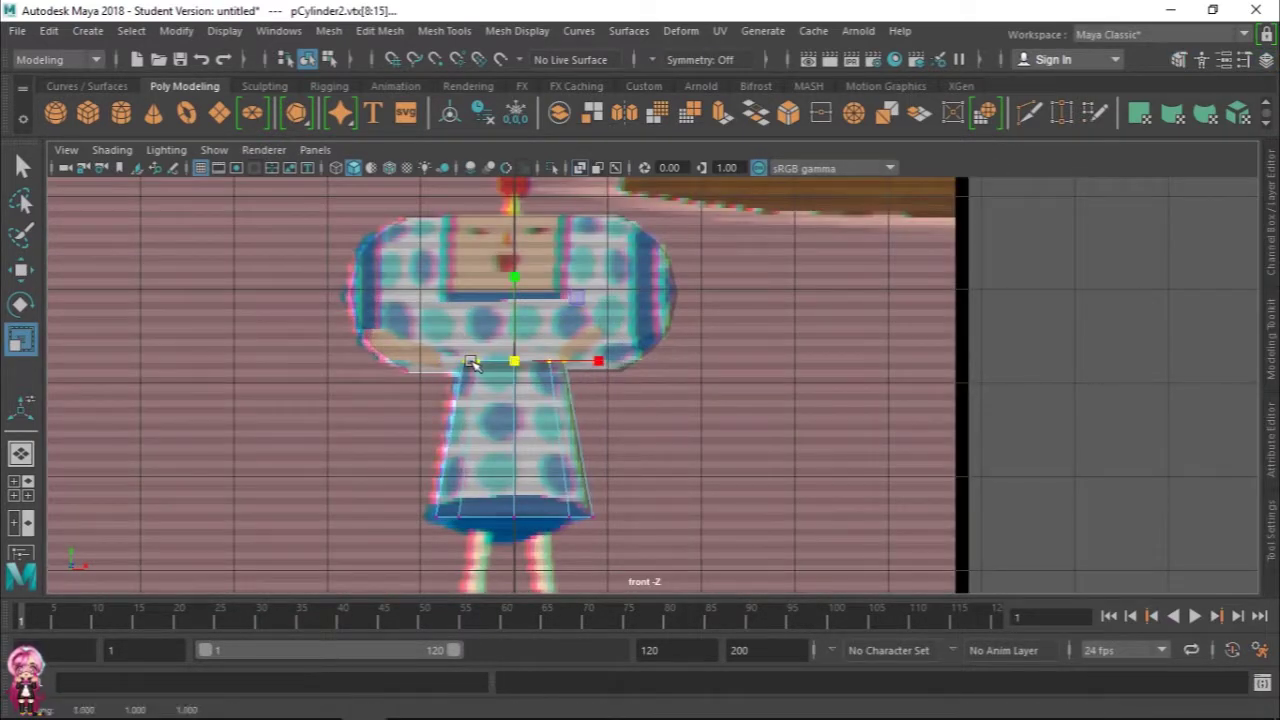
{"action": "left_click_drag", "start_coordinate": [343, 471], "coordinate": [623, 571]}
{"action": "key", "text": "w"}
{"action": "right_click_drag", "start_coordinate": [543, 215], "coordinate": [628, 128]}
Step: Inspect in the perspective view where the body's top meets the head
{"action": "key", "text": "space"}
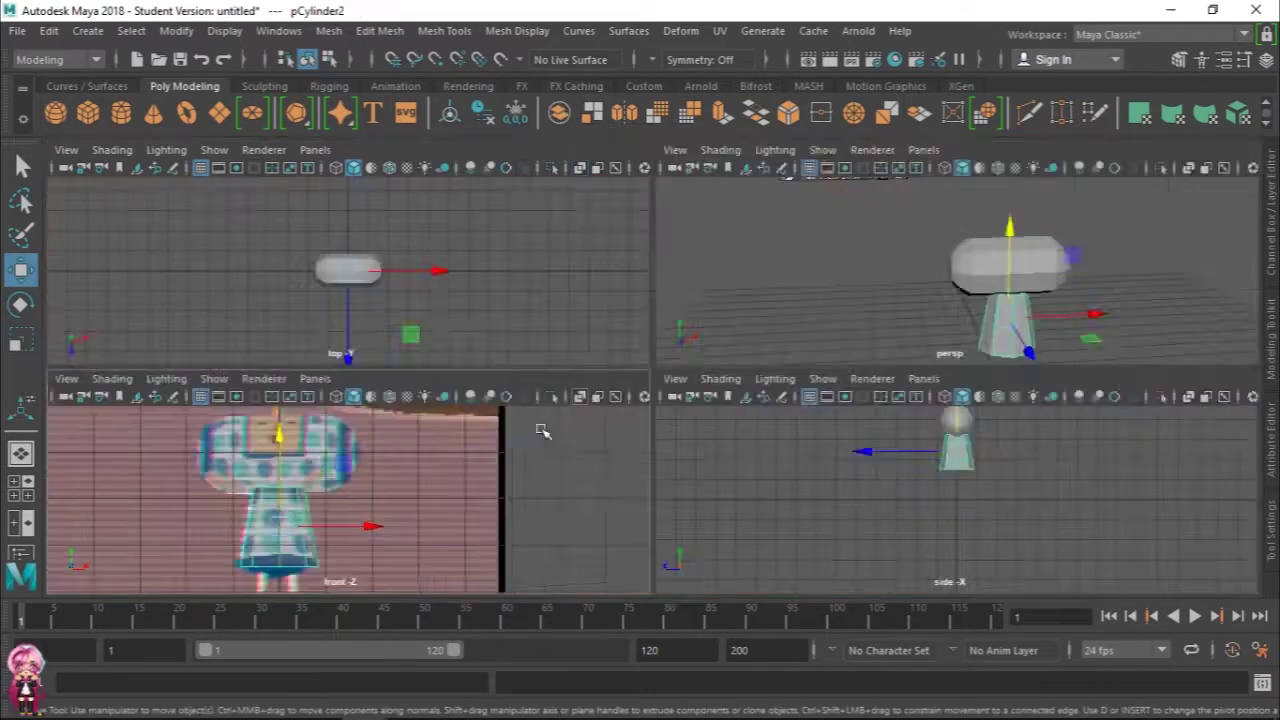
{"action": "key", "text": "space"}
{"action": "mouse_move", "coordinate": [886, 420]}
{"action": "left_mouse_down", "text": "alt"}
{"action": "mouse_move", "coordinate": [791, 486]}
{"action": "mouse_move", "coordinate": [655, 433]}
{"action": "left_mouse_up", "text": "alt"}
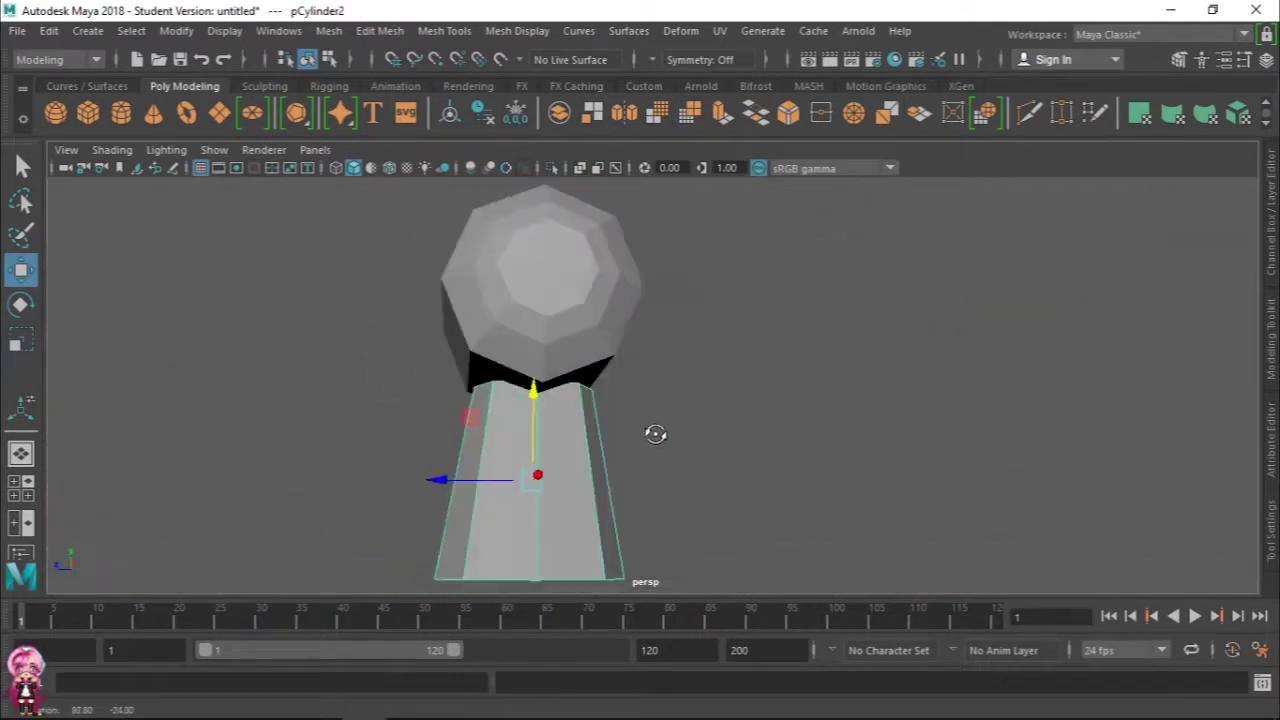
{"action": "right_click_drag", "start_coordinate": [594, 166], "coordinate": [500, 163]}
{"action": "mouse_move", "coordinate": [500, 163]}
{"action": "left_mouse_down", "text": "alt"}
{"action": "mouse_move", "coordinate": [857, 443]}
{"action": "mouse_move", "coordinate": [838, 395]}
{"action": "left_mouse_up", "text": "alt"}
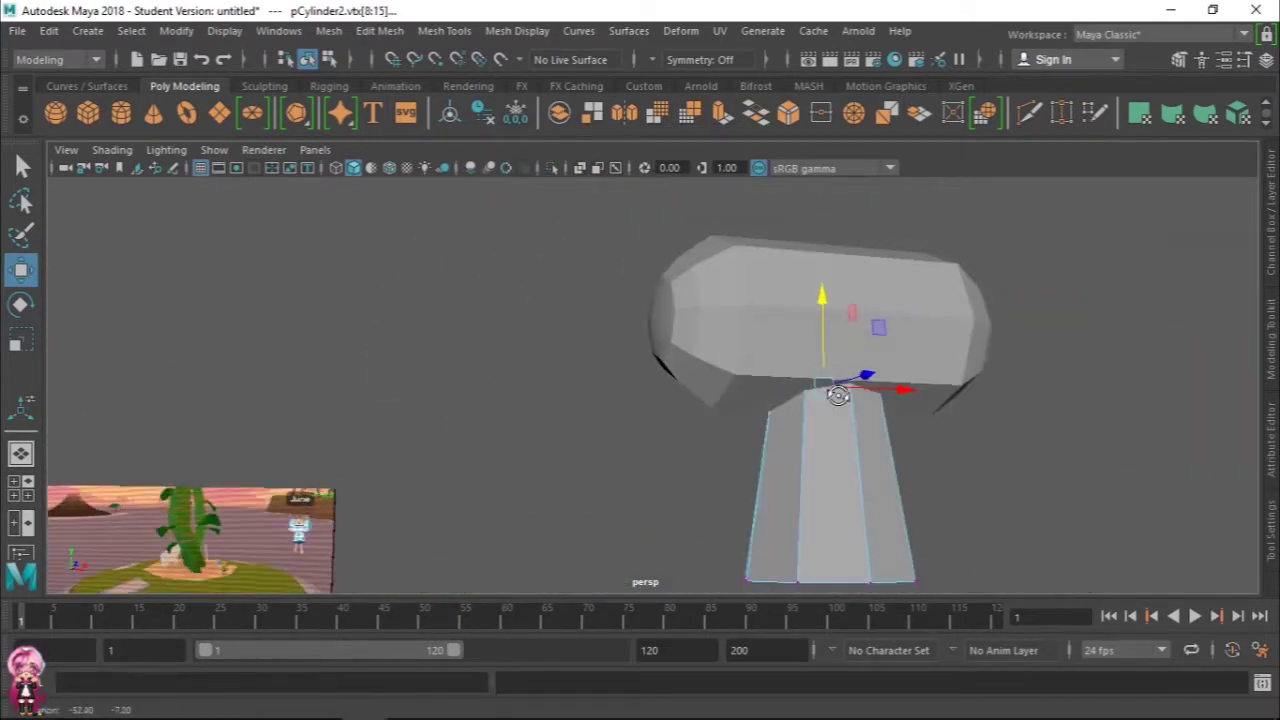
{"action": "mouse_move", "coordinate": [838, 395]}
{"action": "right_mouse_down", "text": "alt"}
{"action": "mouse_move", "coordinate": [1047, 263]}
{"action": "mouse_move", "coordinate": [571, 457]}
{"action": "right_mouse_up", "text": "alt"}
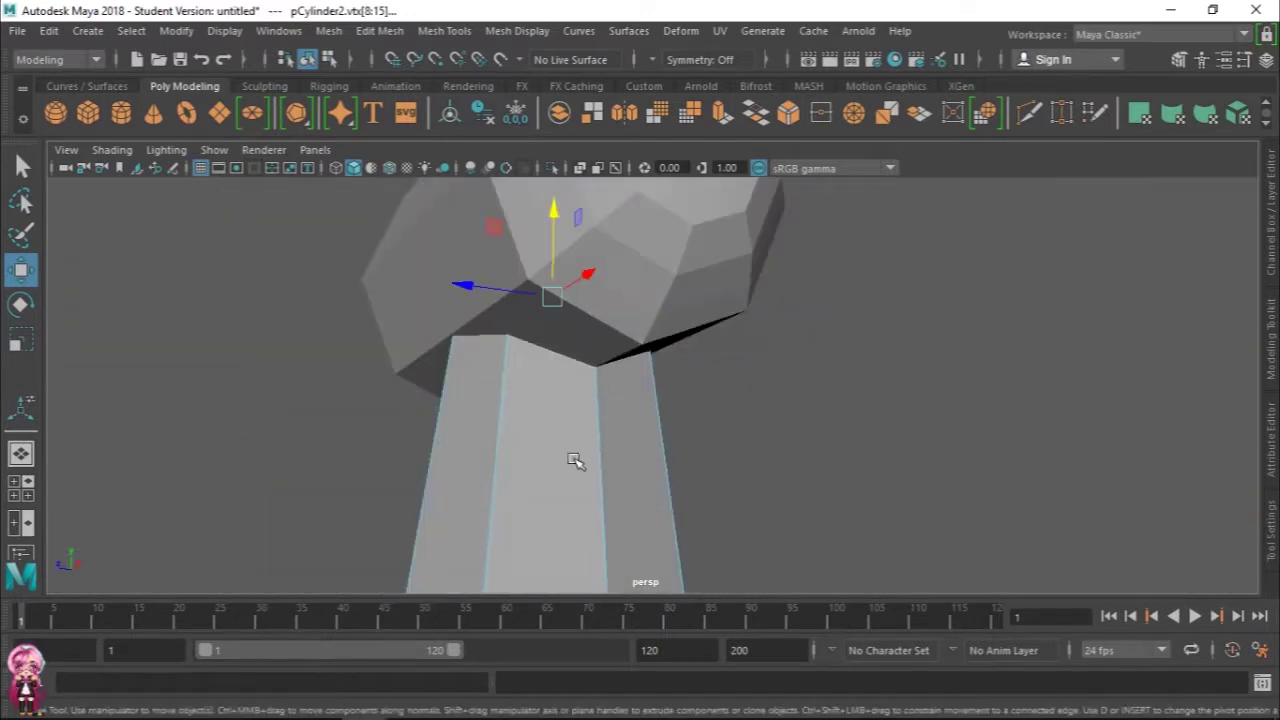
{"action": "right_click_drag", "start_coordinate": [591, 214], "coordinate": [917, 134]}
{"action": "mouse_move", "coordinate": [917, 134]}
{"action": "left_mouse_down", "text": "alt"}
{"action": "mouse_move", "coordinate": [823, 545]}
{"action": "mouse_move", "coordinate": [836, 515]}
{"action": "left_mouse_up", "text": "alt"}
{"action": "key", "text": "ctrl+Delete"}
{"action": "mouse_move", "coordinate": [978, 434]}
{"action": "left_mouse_down", "text": "alt"}
{"action": "mouse_move", "coordinate": [946, 437]}
{"action": "mouse_move", "coordinate": [940, 467]}
{"action": "mouse_move", "coordinate": [860, 420]}
{"action": "left_mouse_up", "text": "alt"}
{"action": "right_click_drag", "start_coordinate": [780, 161], "coordinate": [782, 478]}
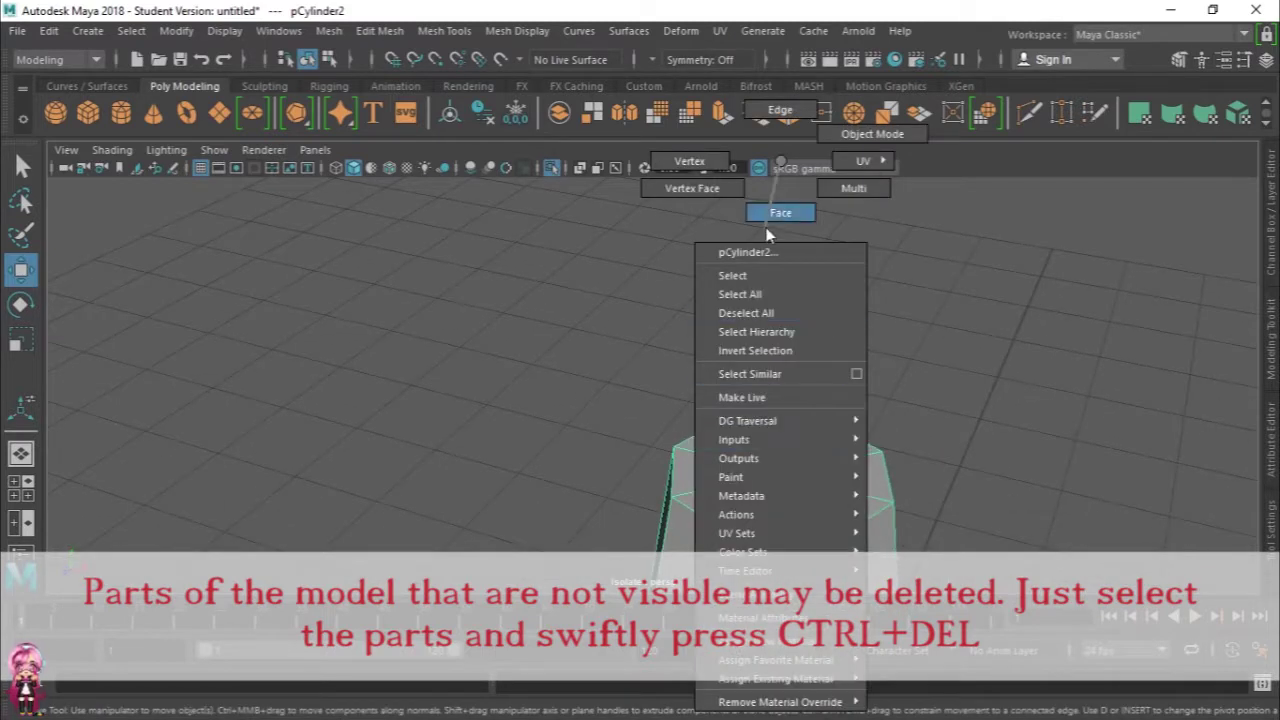
Step: Delete the body cylinder's top-cap faces, return to Object Mode and select the head
{"action": "left_click", "coordinate": [762, 447]}
{"action": "key", "text": "q"}
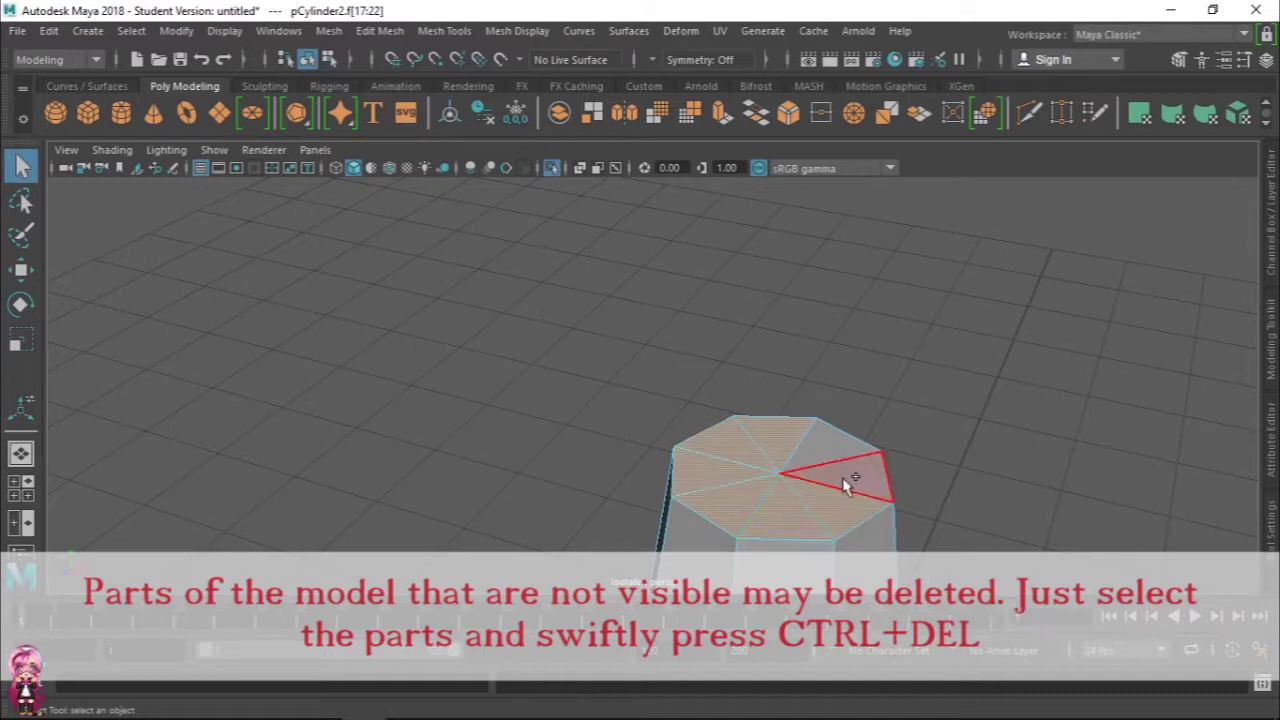
{"action": "key", "text": "ctrl+Delete"}
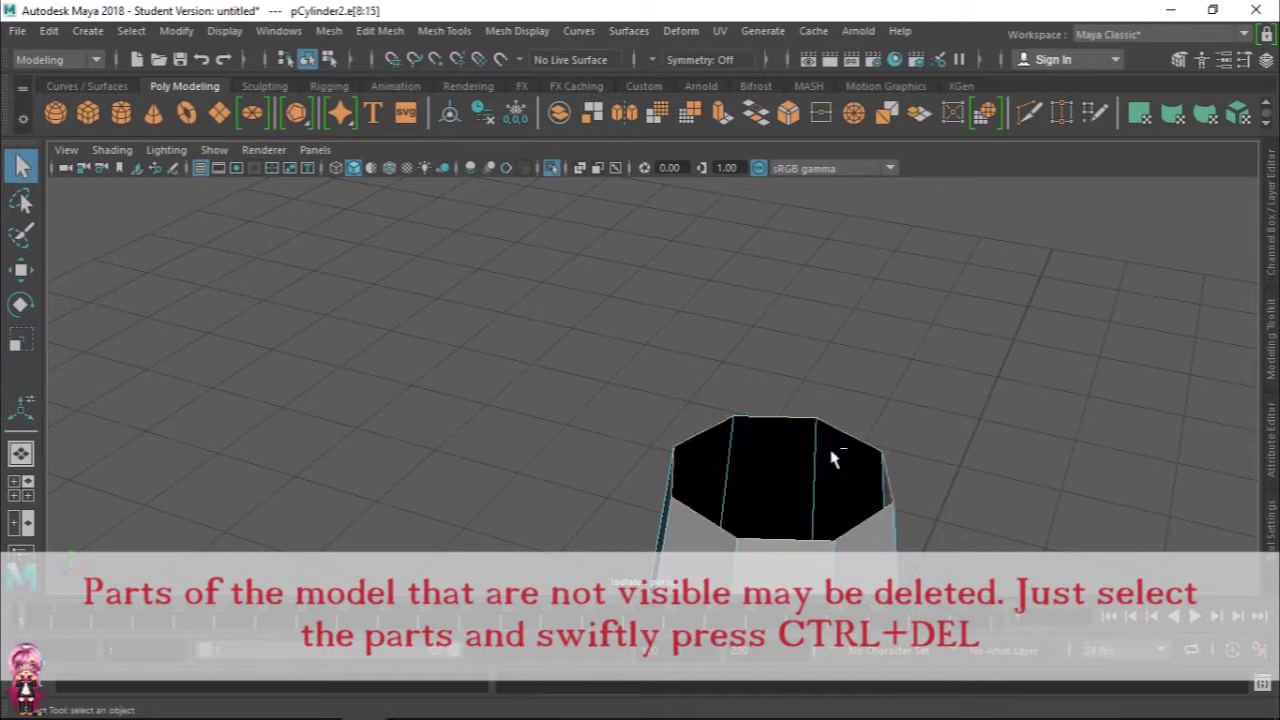
{"action": "right_click", "coordinate": [833, 459]}
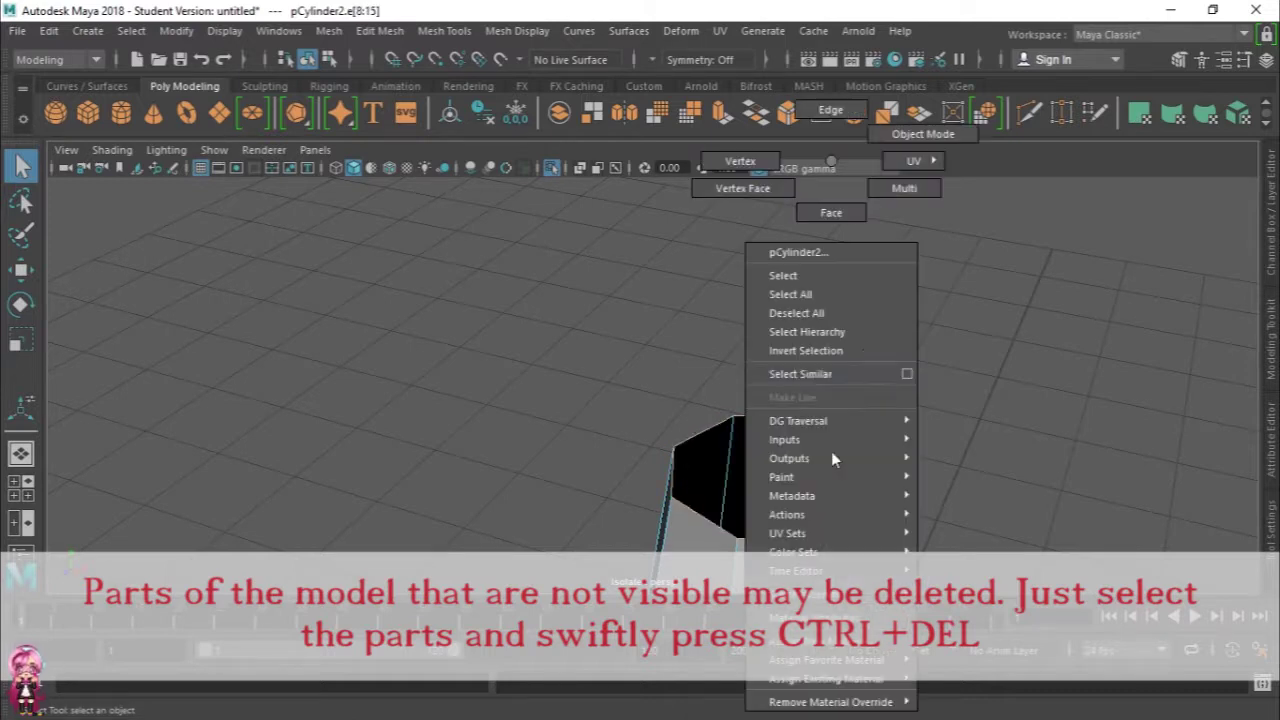
{"action": "left_click", "coordinate": [920, 122]}
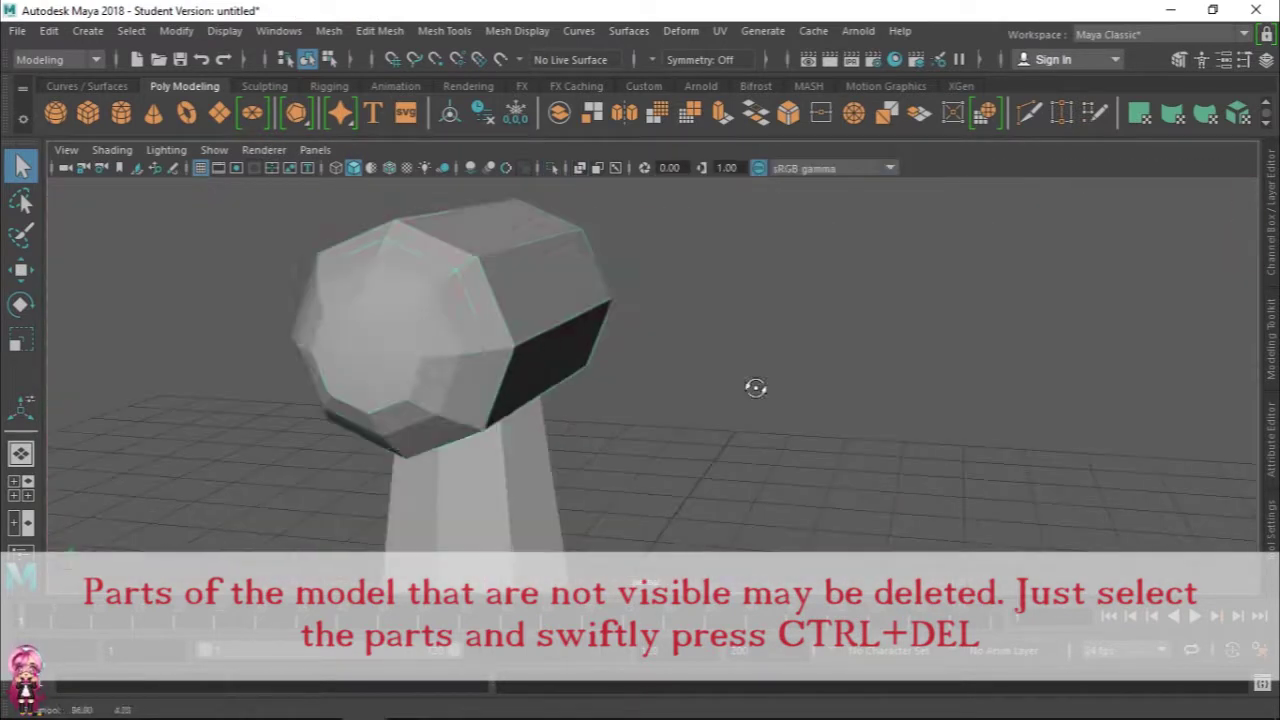
{"action": "left_click", "coordinate": [551, 300]}
Step: Switch to a two-pane layout showing front and perspective views side by side
{"action": "key", "text": "e"}
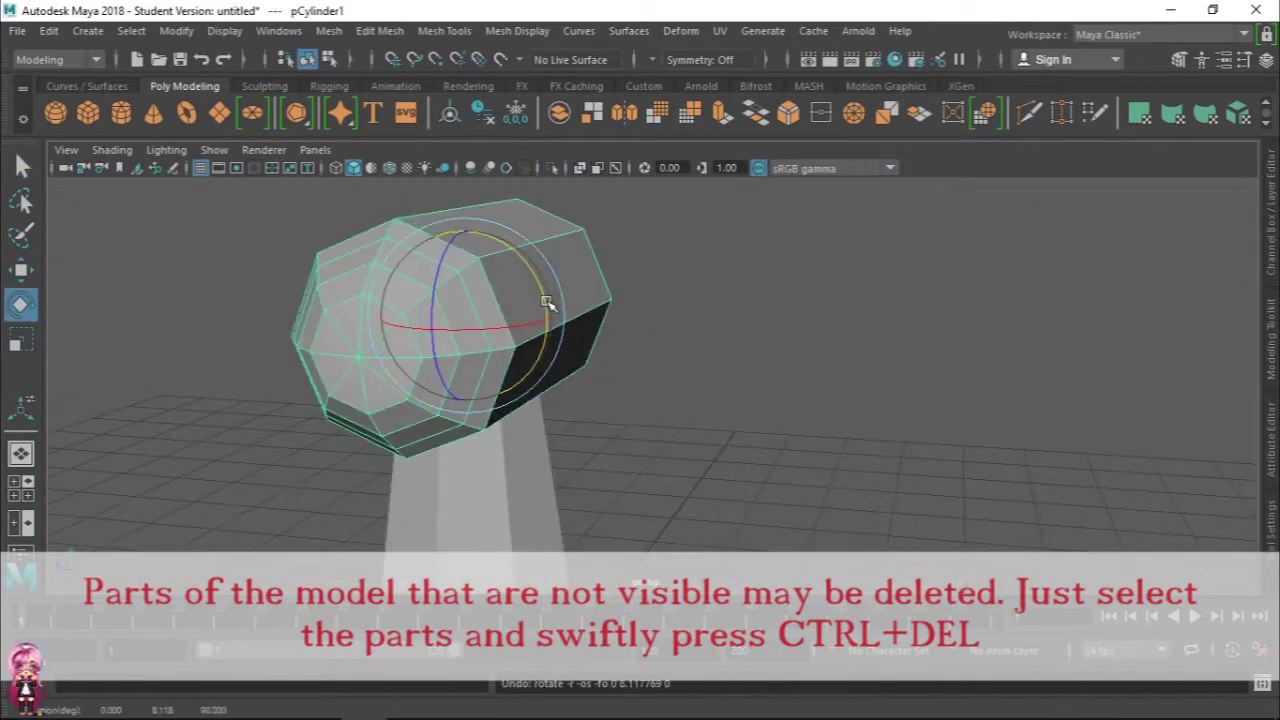
{"action": "mouse_move", "coordinate": [543, 306]}
{"action": "left_mouse_down", "text": "alt"}
{"action": "mouse_move", "coordinate": [843, 451]}
{"action": "mouse_move", "coordinate": [879, 490]}
{"action": "left_mouse_up", "text": "alt"}
{"action": "left_click", "coordinate": [872, 505]}
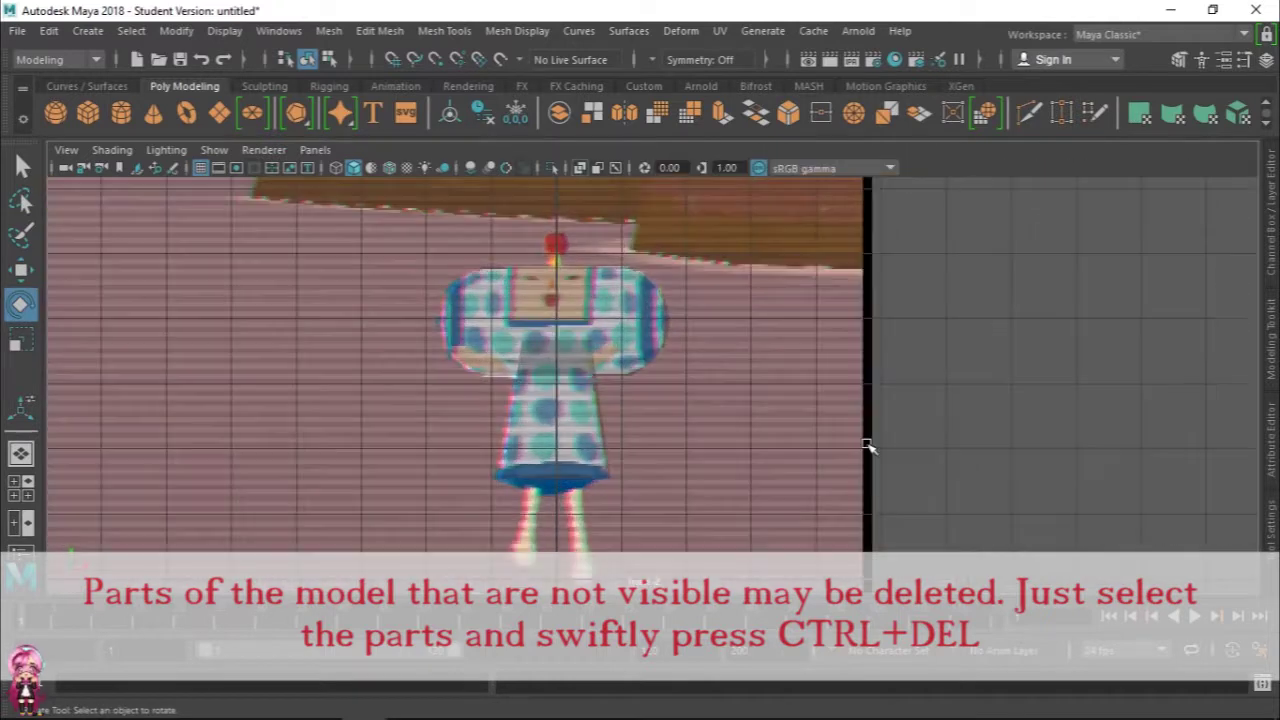
{"action": "key", "text": "space"}
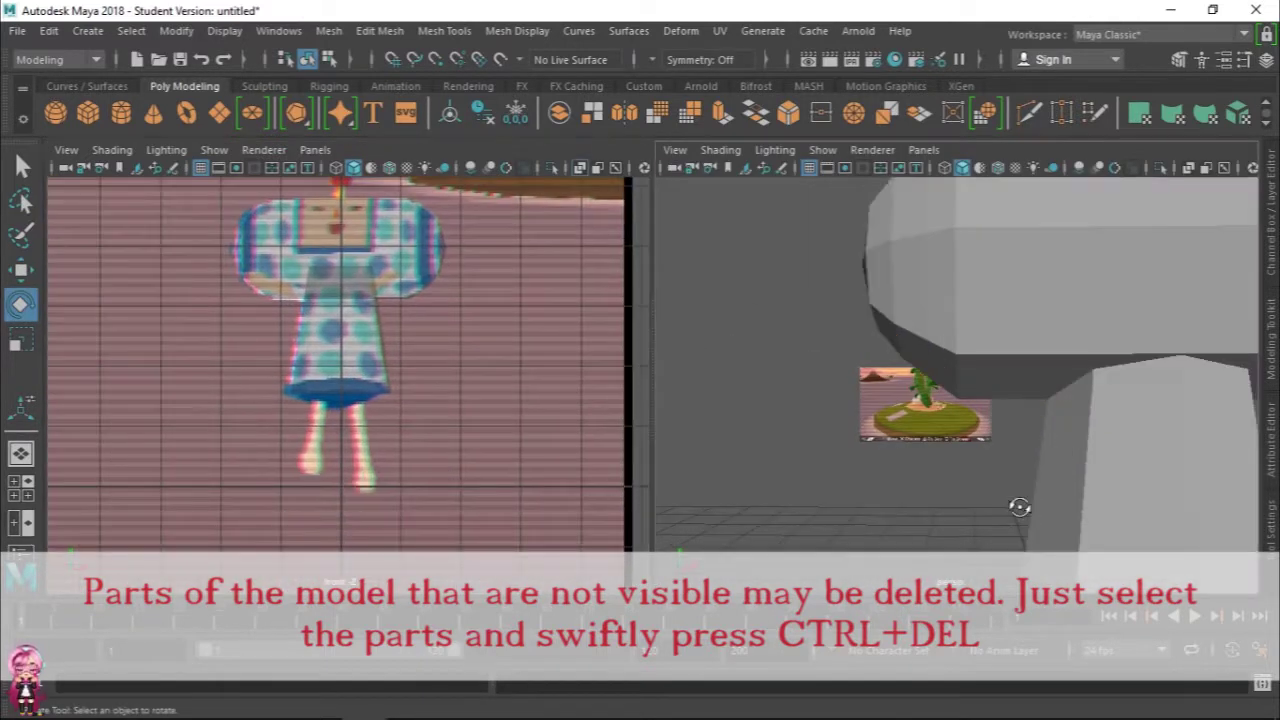
{"action": "left_click", "coordinate": [890, 455]}
Step: Select the body's bottom faces, extrude them and scale the extrusions inward
{"action": "key", "text": "q"}
{"action": "mouse_move", "coordinate": [829, 500]}
{"action": "left_mouse_down"}
{"action": "mouse_move", "coordinate": [1043, 500]}
{"action": "mouse_move", "coordinate": [971, 480]}
{"action": "left_mouse_up"}
{"action": "key", "text": "ctrl+e"}
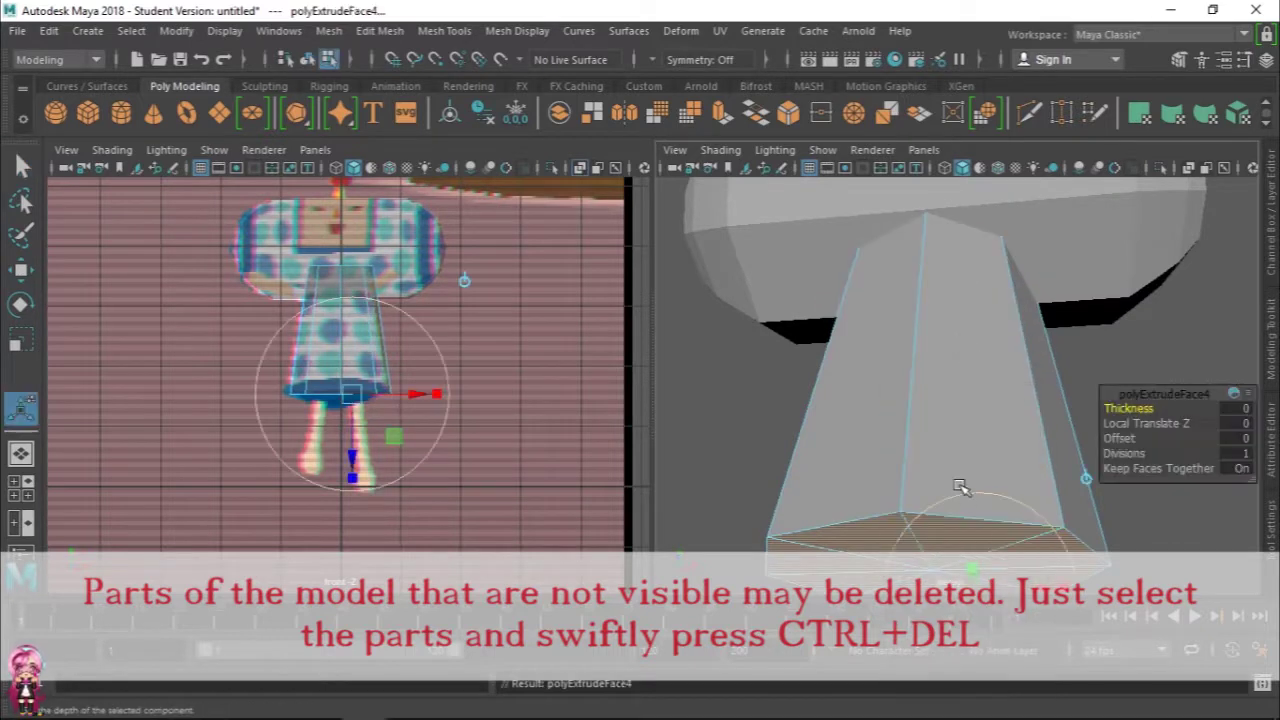
{"action": "mouse_move", "coordinate": [968, 548]}
{"action": "left_mouse_down", "text": "alt"}
{"action": "mouse_move", "coordinate": [940, 420]}
{"action": "mouse_move", "coordinate": [953, 369]}
{"action": "mouse_move", "coordinate": [937, 285]}
{"action": "left_mouse_up", "text": "alt"}
{"action": "key", "text": "r"}
{"action": "right_click_drag", "start_coordinate": [937, 279], "coordinate": [943, 331], "text": "shift"}
{"action": "mouse_move", "coordinate": [943, 331]}
{"action": "left_mouse_down", "text": "alt"}
{"action": "mouse_move", "coordinate": [840, 414]}
{"action": "mouse_move", "coordinate": [940, 443]}
{"action": "mouse_move", "coordinate": [871, 506]}
{"action": "mouse_move", "coordinate": [944, 400]}
{"action": "mouse_move", "coordinate": [983, 297]}
{"action": "mouse_move", "coordinate": [888, 370]}
{"action": "left_mouse_up", "text": "alt"}
{"action": "key", "text": "w"}
{"action": "right_click_drag", "start_coordinate": [888, 370], "coordinate": [894, 422], "text": "shift"}
Step: Extrude the bottom face once more while viewing the underside from below
{"action": "left_click_drag", "start_coordinate": [894, 422], "coordinate": [958, 280], "text": "alt"}
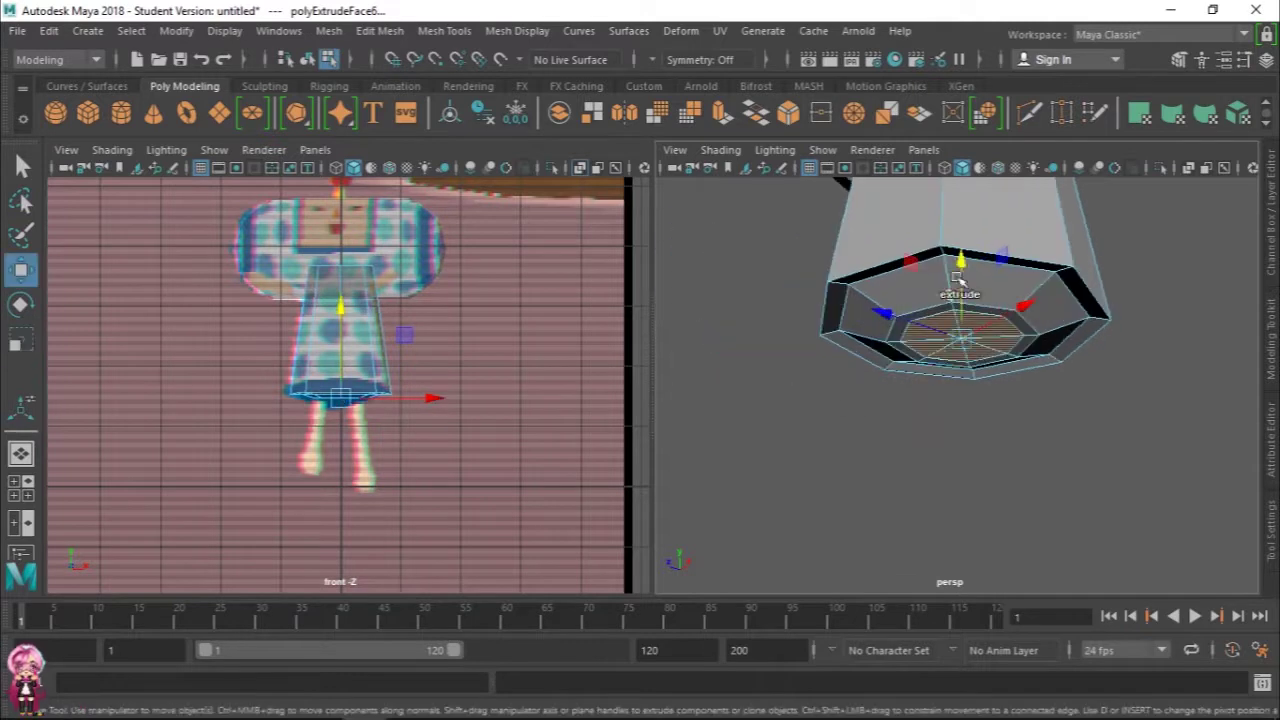
{"action": "mouse_move", "coordinate": [966, 363]}
{"action": "left_mouse_down", "text": "alt"}
{"action": "mouse_move", "coordinate": [1014, 443]}
{"action": "mouse_move", "coordinate": [980, 278]}
{"action": "left_mouse_up", "text": "alt"}
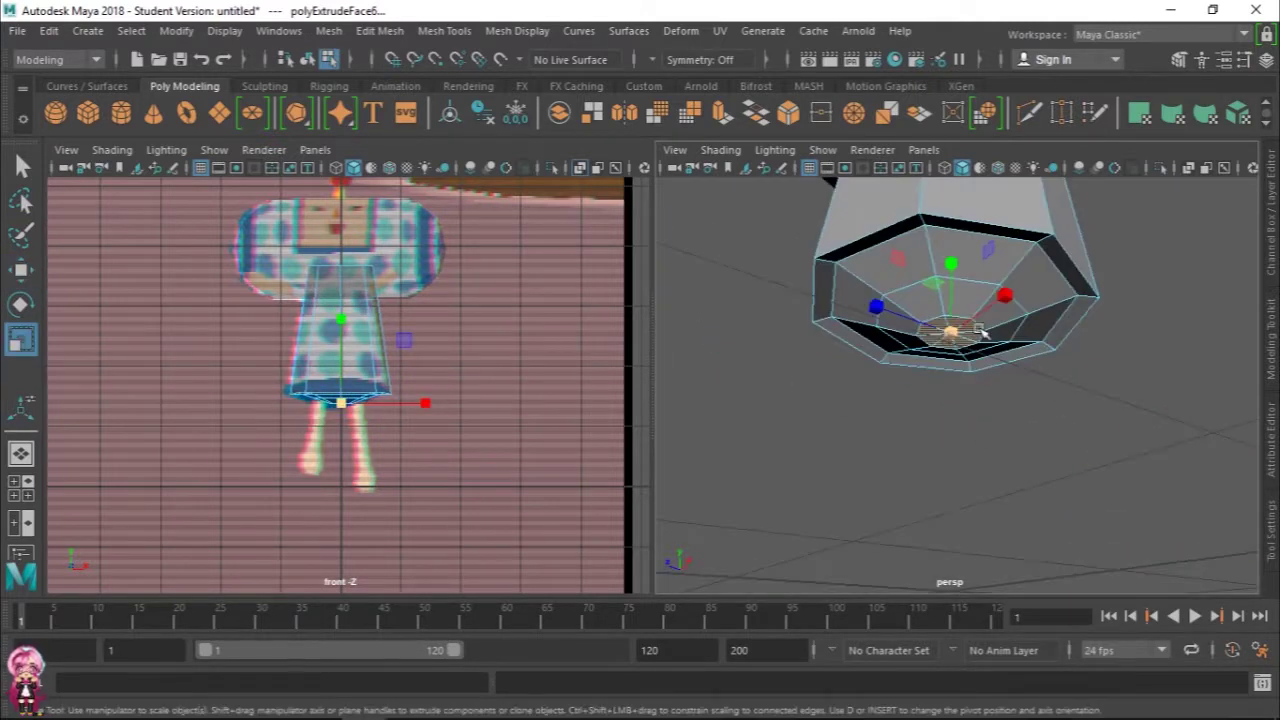
{"action": "right_click_drag", "start_coordinate": [980, 278], "coordinate": [975, 248], "text": "shift"}
{"action": "right_click", "coordinate": [980, 190]}
{"action": "mouse_move", "coordinate": [980, 190]}
{"action": "left_mouse_down", "text": "alt"}
{"action": "mouse_move", "coordinate": [1006, 377]}
{"action": "mouse_move", "coordinate": [1063, 380]}
{"action": "mouse_move", "coordinate": [963, 397]}
{"action": "left_mouse_up", "text": "alt"}
{"action": "scroll", "coordinate": [963, 397], "scroll_direction": "up", "scroll_amount": 5}
{"action": "mouse_move", "coordinate": [1091, 449]}
{"action": "left_mouse_down", "text": "alt"}
{"action": "mouse_move", "coordinate": [957, 466]}
{"action": "mouse_move", "coordinate": [930, 290]}
{"action": "left_mouse_up", "text": "alt"}
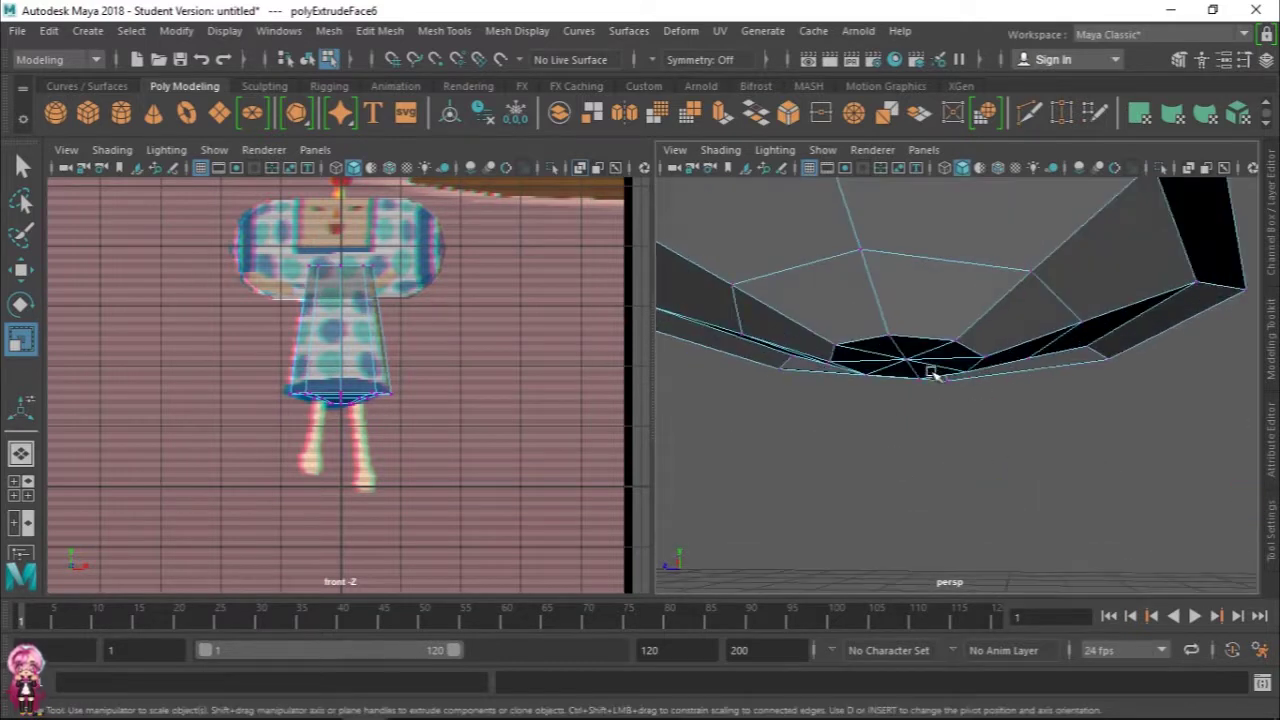
{"action": "right_click_drag", "start_coordinate": [925, 162], "coordinate": [920, 215]}
{"action": "right_click_drag", "start_coordinate": [870, 300], "coordinate": [857, 329], "text": "shift"}
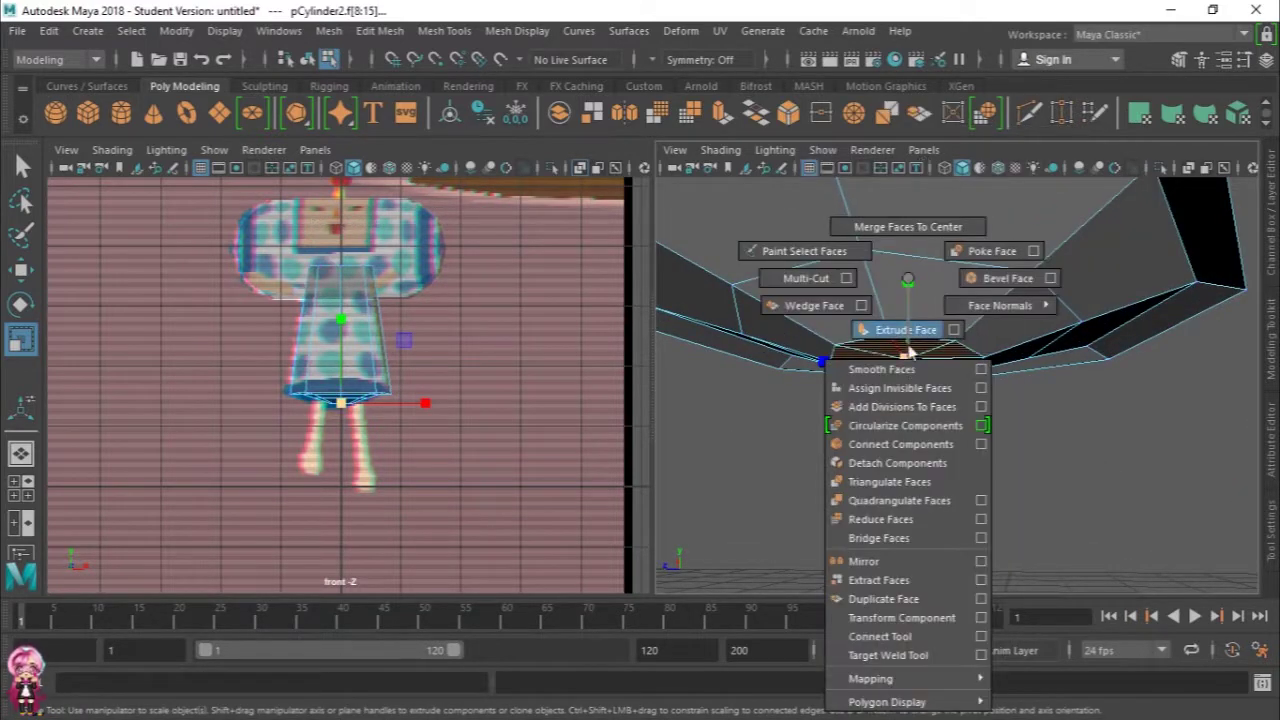
Step: Merge the bottom centre vertices into a single point with Merge Vertices to Center
{"action": "right_click", "coordinate": [918, 167]}
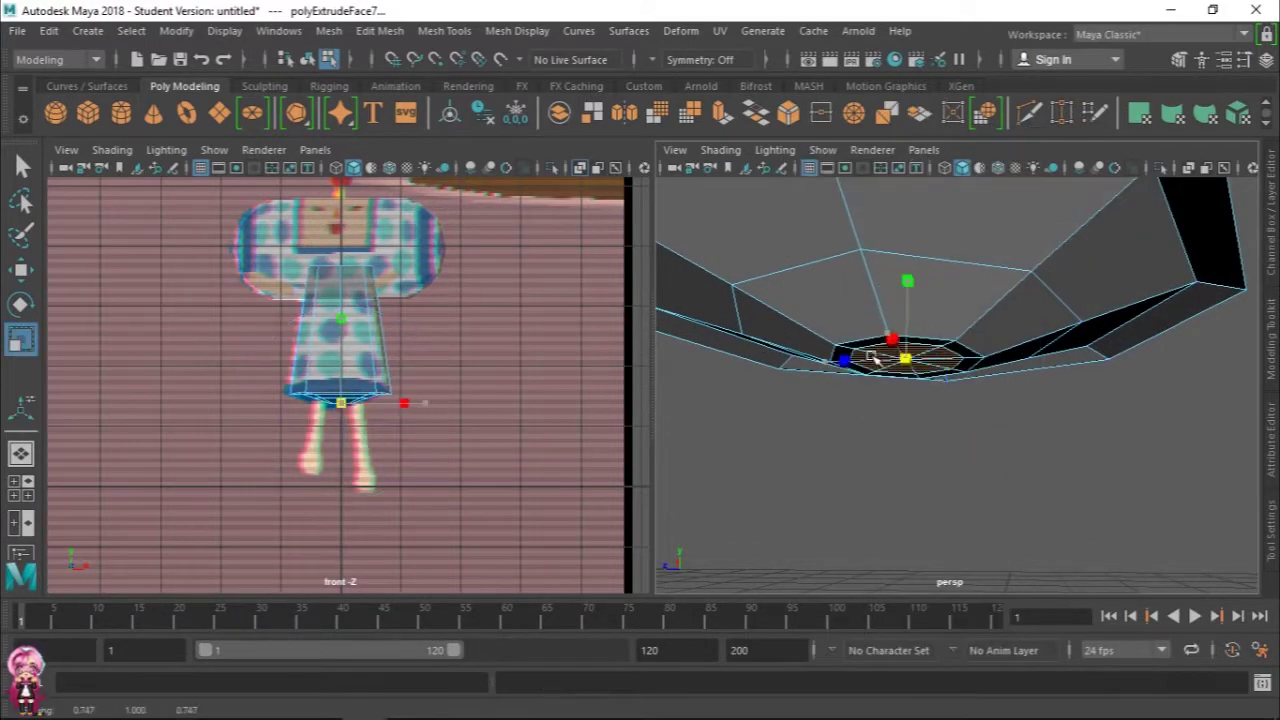
{"action": "right_click_drag", "start_coordinate": [918, 167], "coordinate": [822, 161]}
{"action": "left_click", "coordinate": [884, 355]}
{"action": "right_click", "coordinate": [874, 343], "text": "shift"}
{"action": "left_click", "coordinate": [873, 300]}
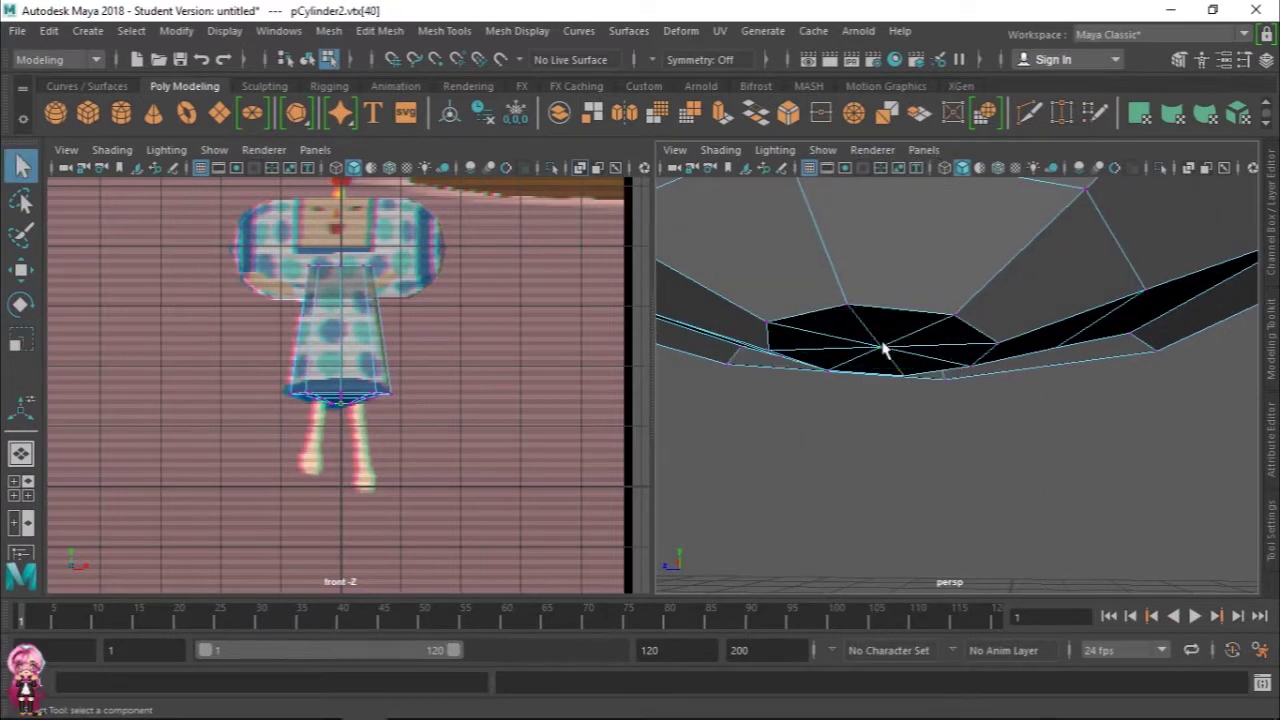
{"action": "mouse_move", "coordinate": [880, 330]}
{"action": "left_mouse_down", "text": "alt"}
{"action": "mouse_move", "coordinate": [906, 290]}
{"action": "mouse_move", "coordinate": [963, 420]}
{"action": "mouse_move", "coordinate": [1000, 411]}
{"action": "mouse_move", "coordinate": [1043, 423]}
{"action": "mouse_move", "coordinate": [1030, 477]}
{"action": "left_mouse_up", "text": "alt"}
{"action": "key", "text": "w"}
{"action": "key", "text": "F8"}
Step: Insert a horizontal edge loop on the body cylinder and move it up
{"action": "scroll", "coordinate": [880, 386], "scroll_direction": "up", "scroll_amount": 3}
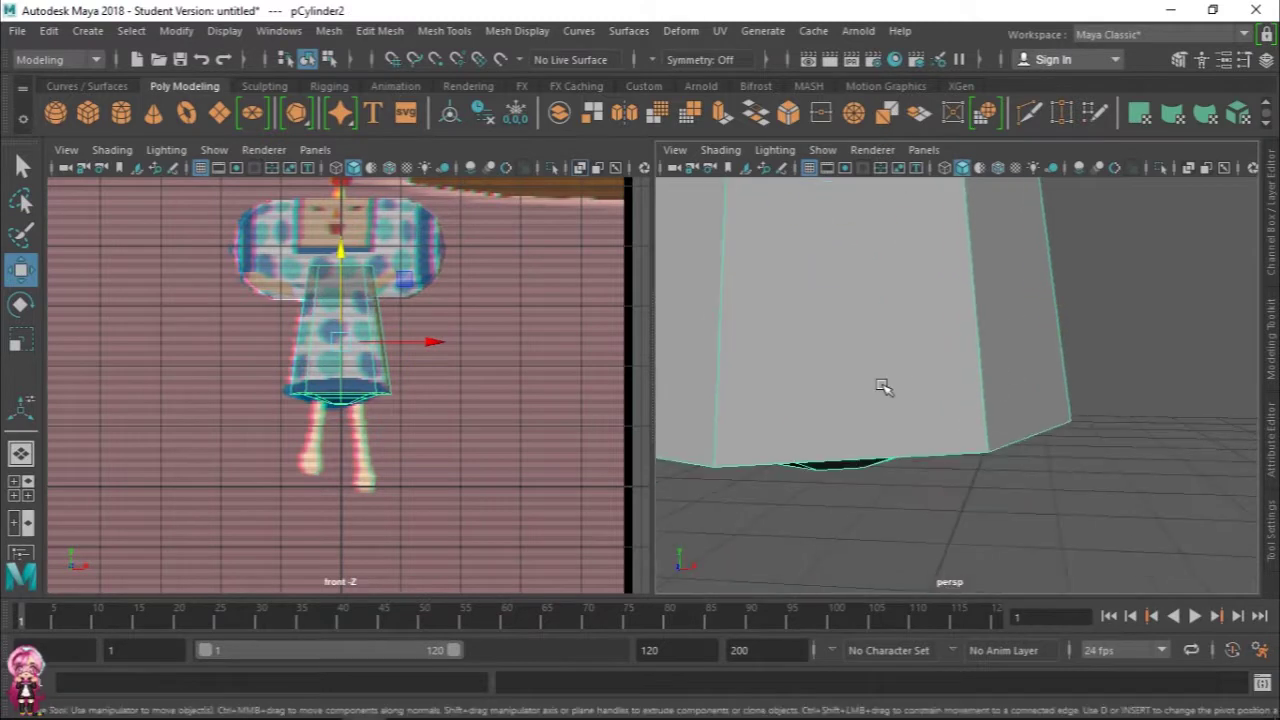
{"action": "right_click", "coordinate": [906, 374]}
{"action": "left_click", "coordinate": [980, 131]}
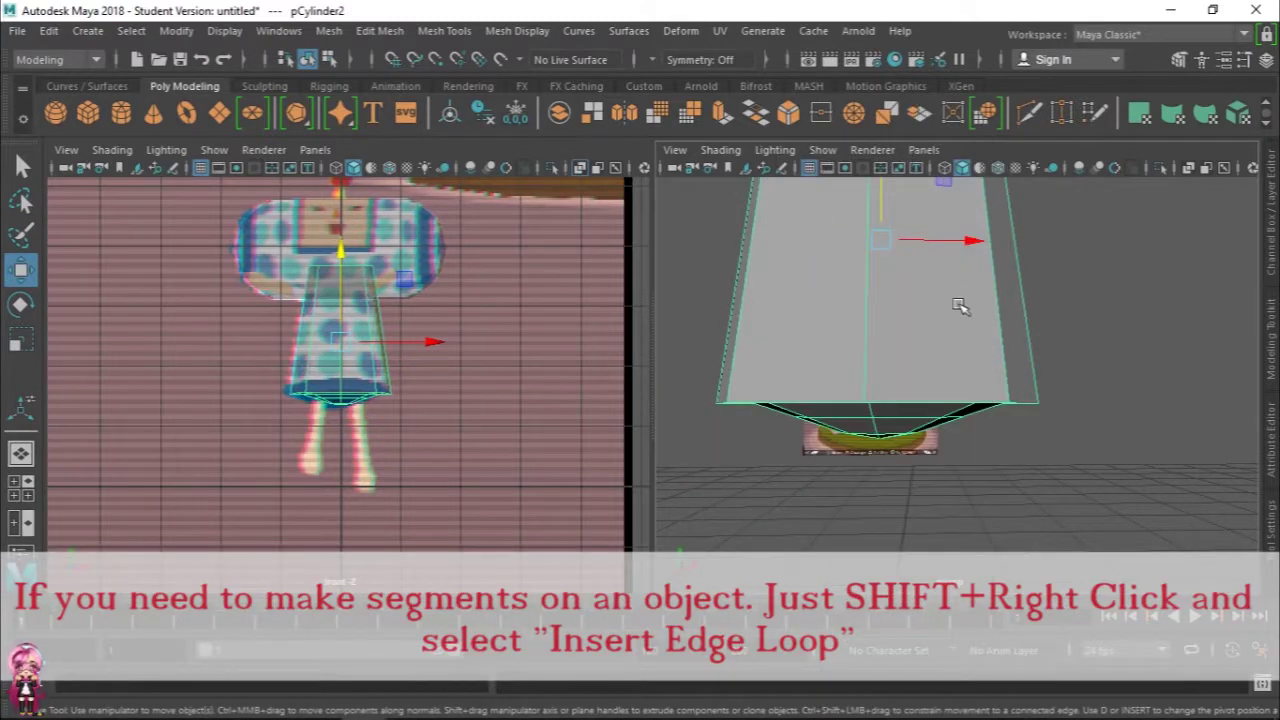
{"action": "right_click_drag", "start_coordinate": [921, 366], "coordinate": [852, 271], "text": "shift"}
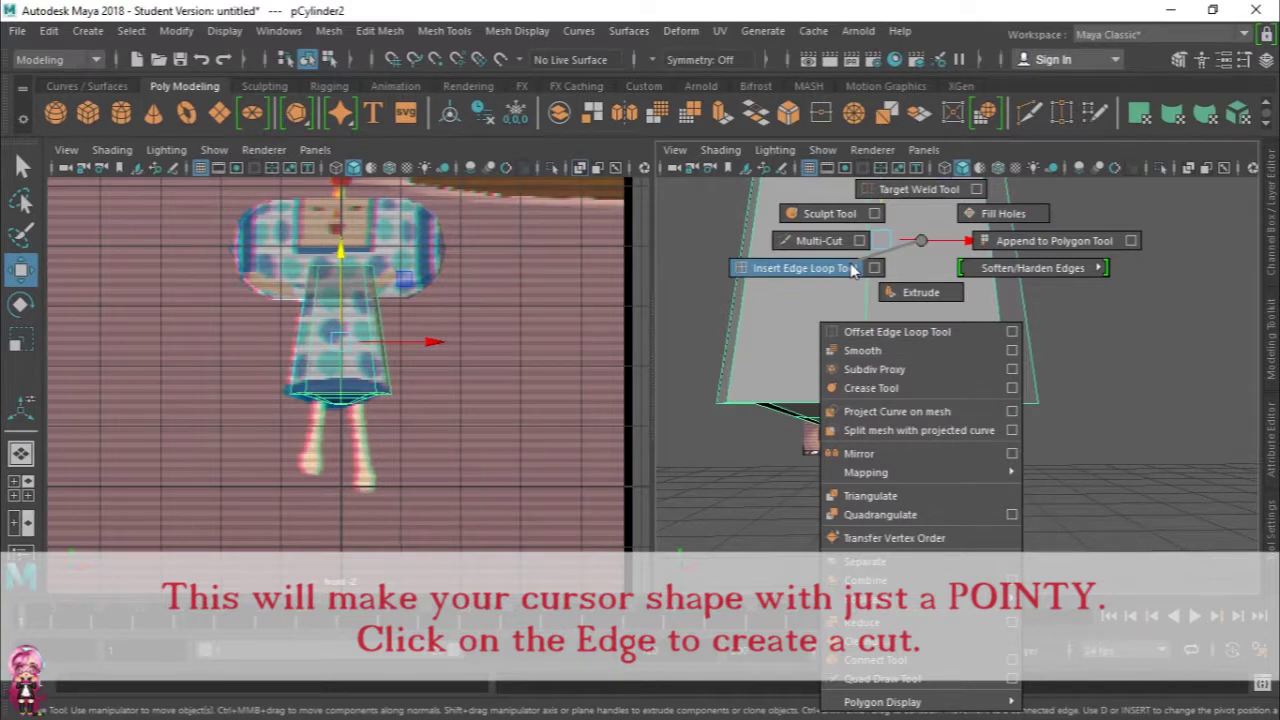
{"action": "left_click", "coordinate": [852, 269]}
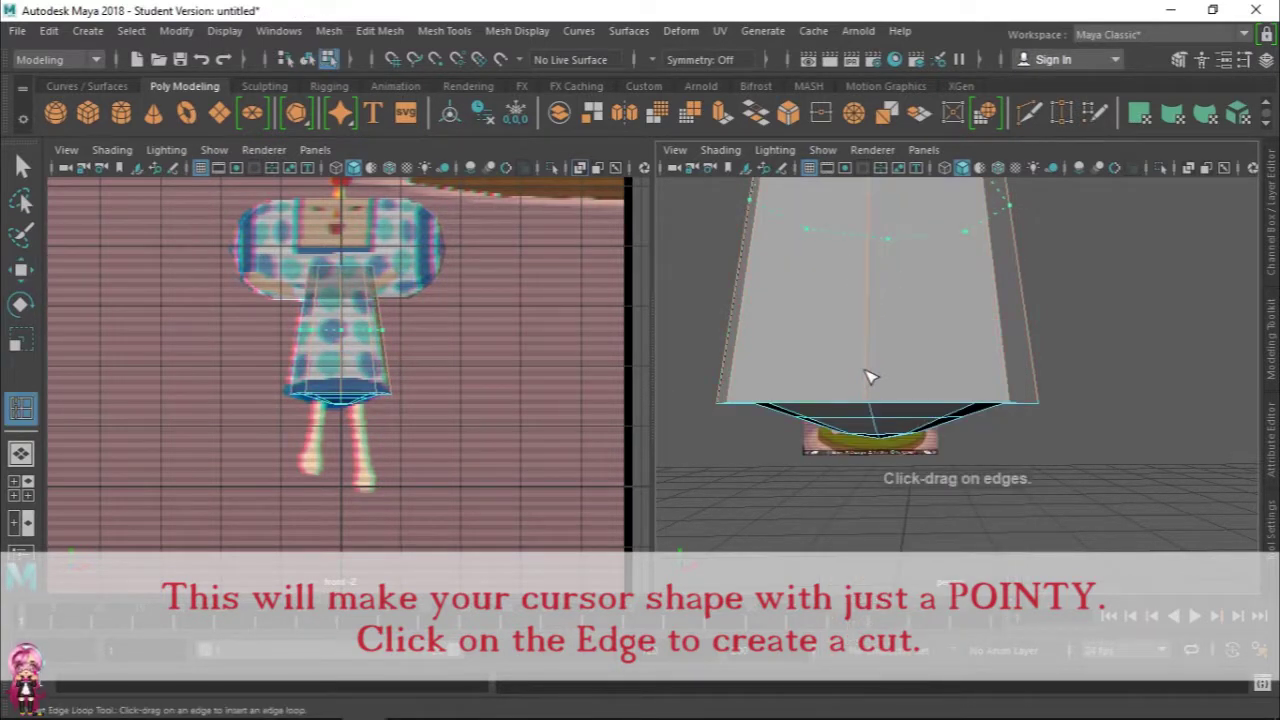
{"action": "scroll", "coordinate": [873, 371], "scroll_direction": "down", "scroll_amount": 3}
{"action": "key", "text": "w"}
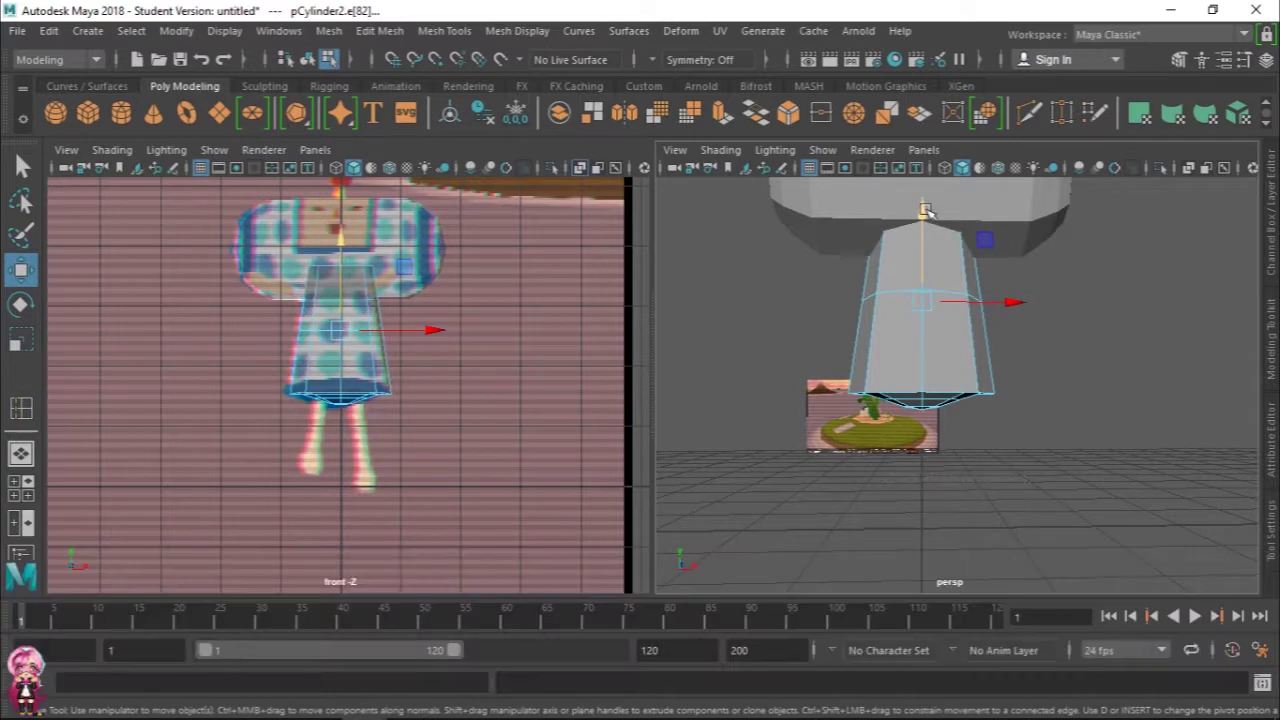
{"action": "left_click_drag", "start_coordinate": [924, 253], "coordinate": [922, 210]}
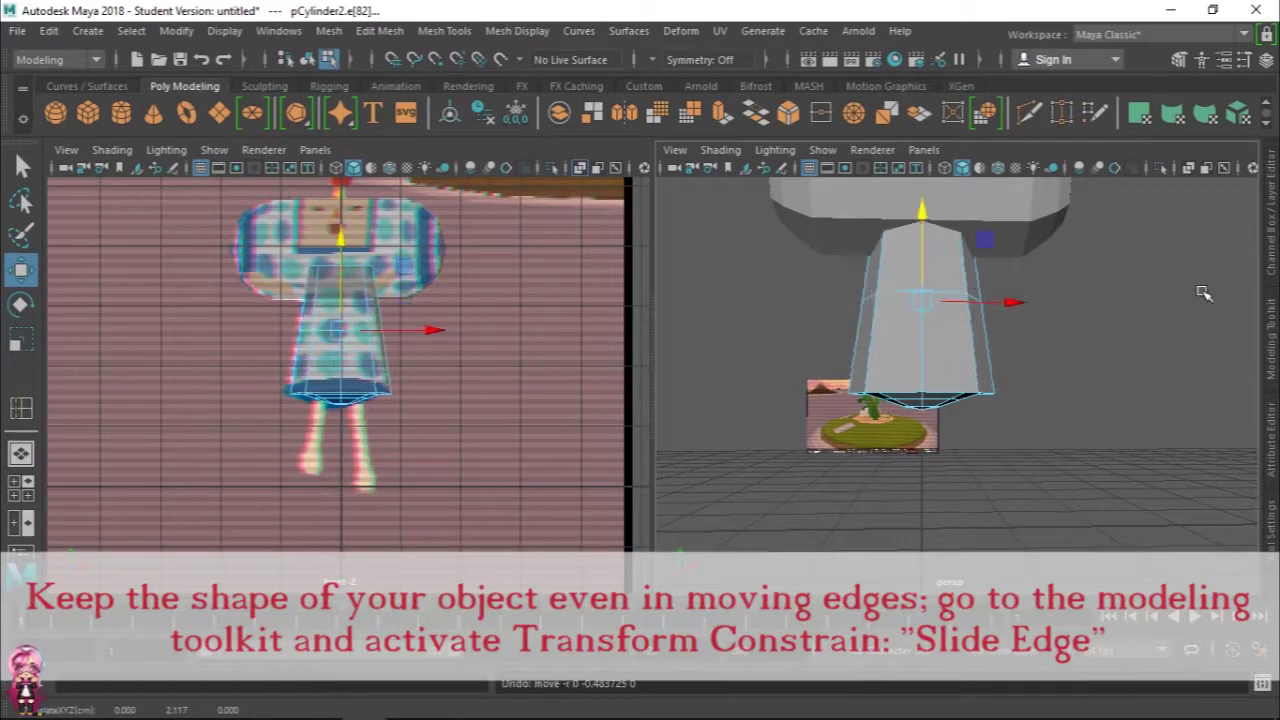
Step: Set the Transform Constraint to Edge Slide and slide the loop down the body
{"action": "left_click", "coordinate": [1271, 337]}
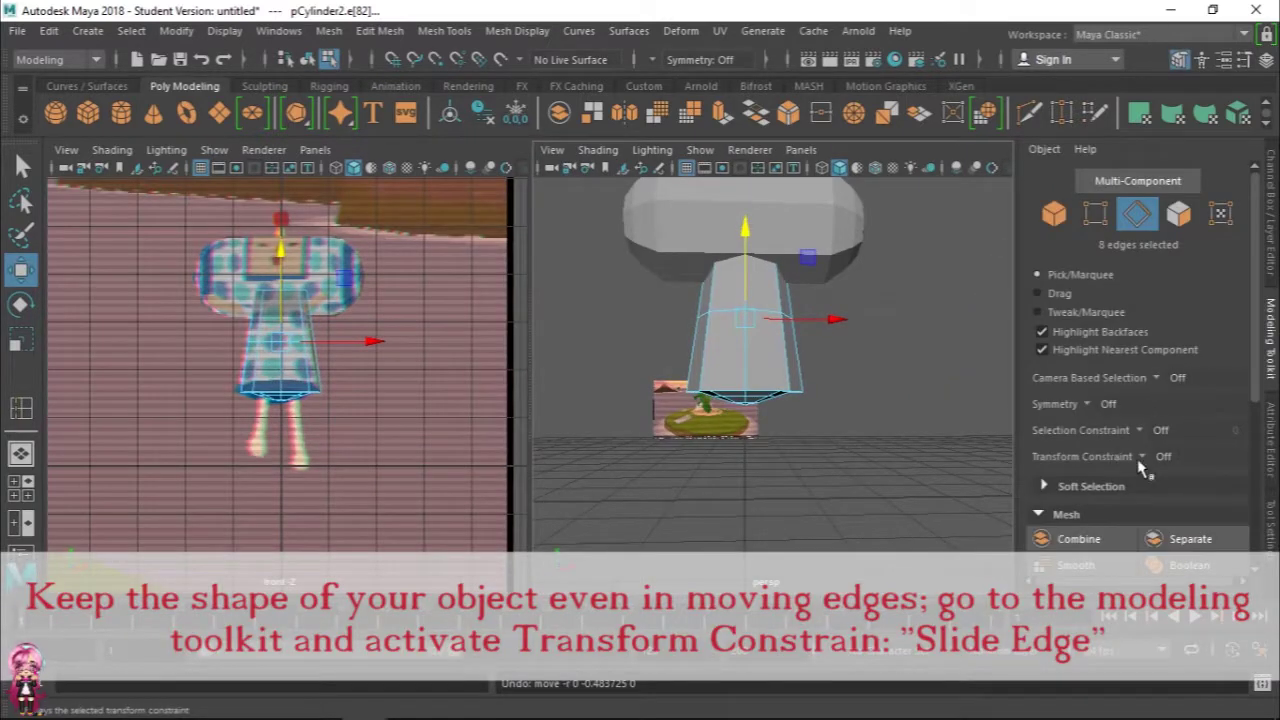
{"action": "left_click", "coordinate": [1163, 486]}
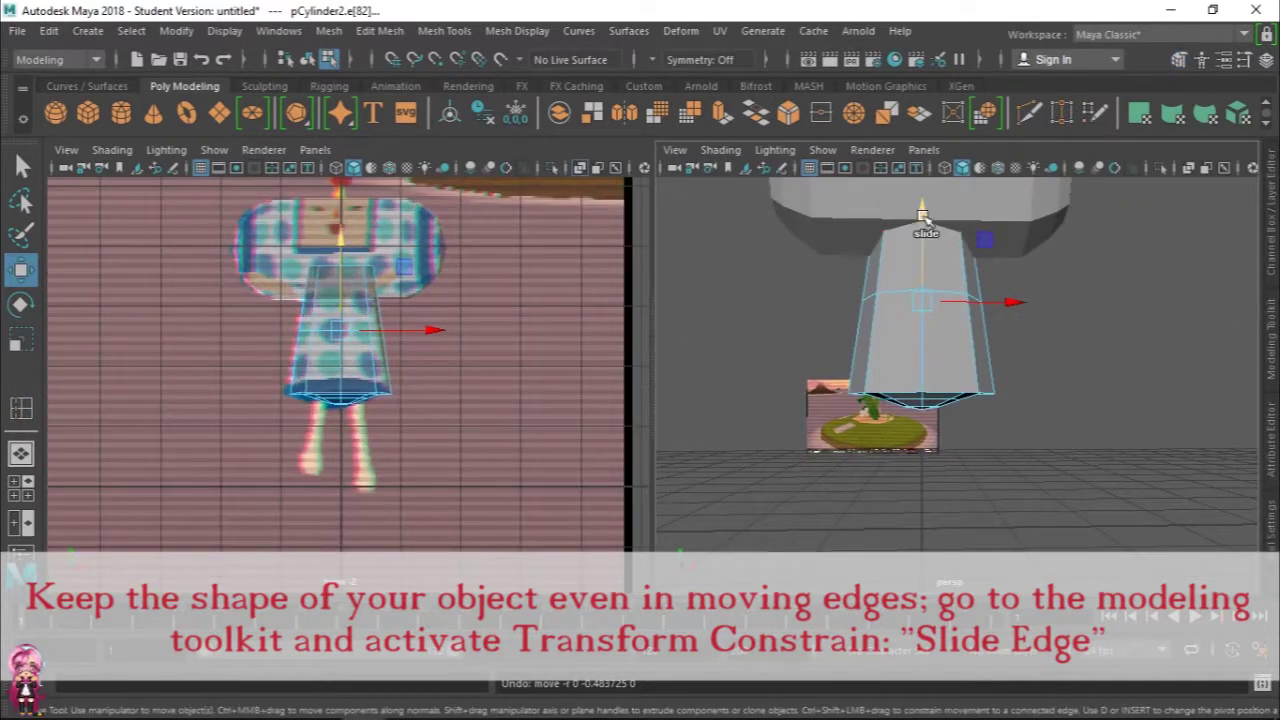
{"action": "left_click_drag", "start_coordinate": [924, 217], "coordinate": [926, 277]}
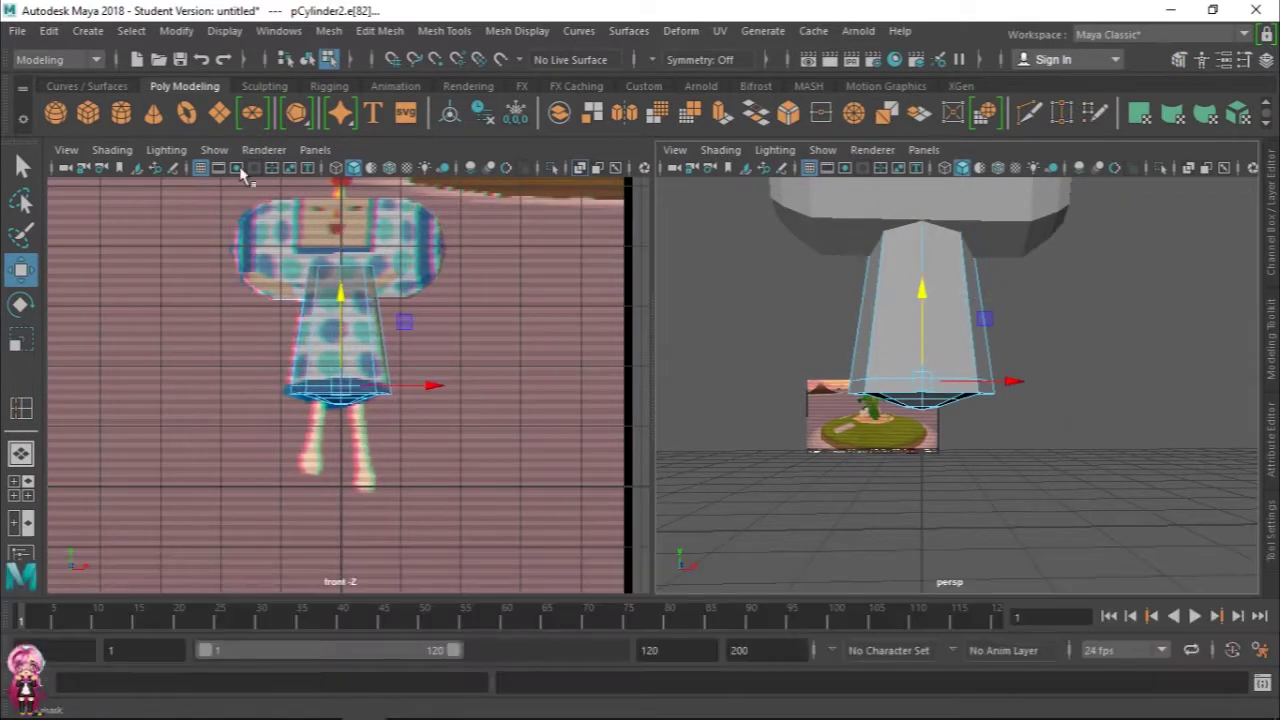
{"action": "left_click_drag", "start_coordinate": [886, 474], "coordinate": [1000, 459], "text": "alt"}
Step: Insert a second edge loop, then clear the selection and reselect the body cylinder
{"action": "right_click_drag", "start_coordinate": [943, 166], "coordinate": [943, 130]}
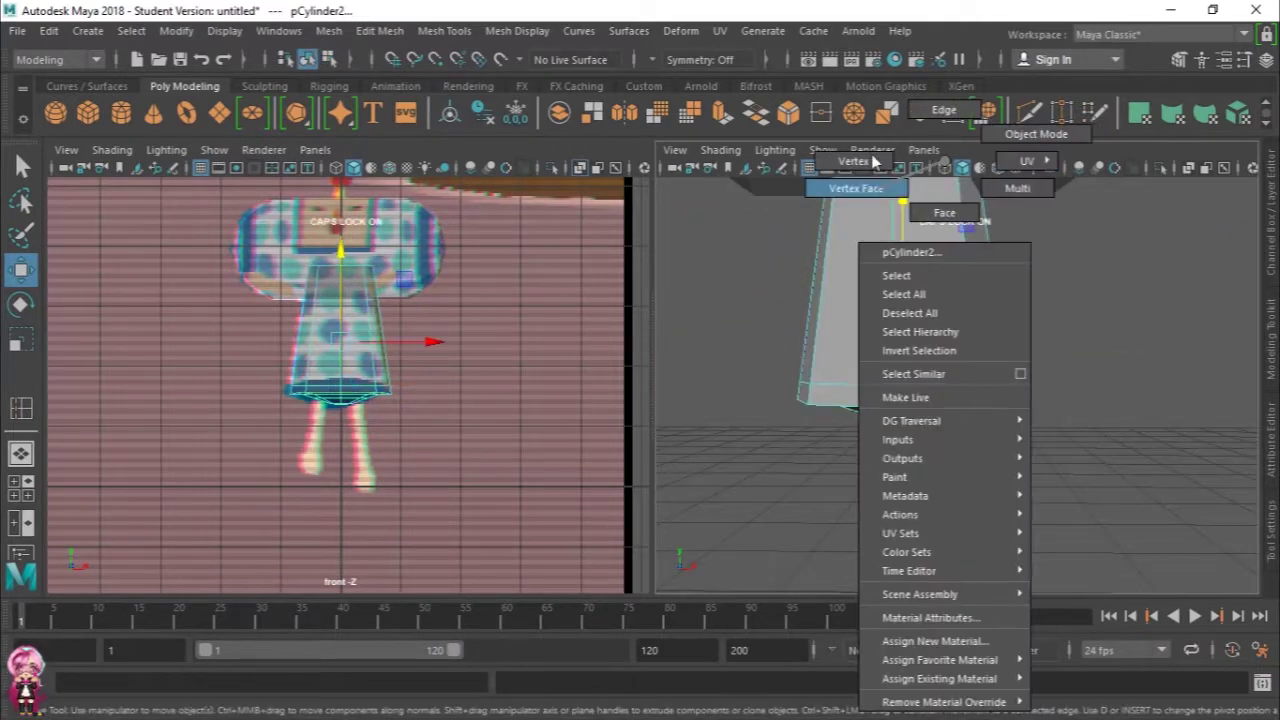
{"action": "left_click", "coordinate": [891, 400]}
{"action": "left_click", "coordinate": [1272, 345]}
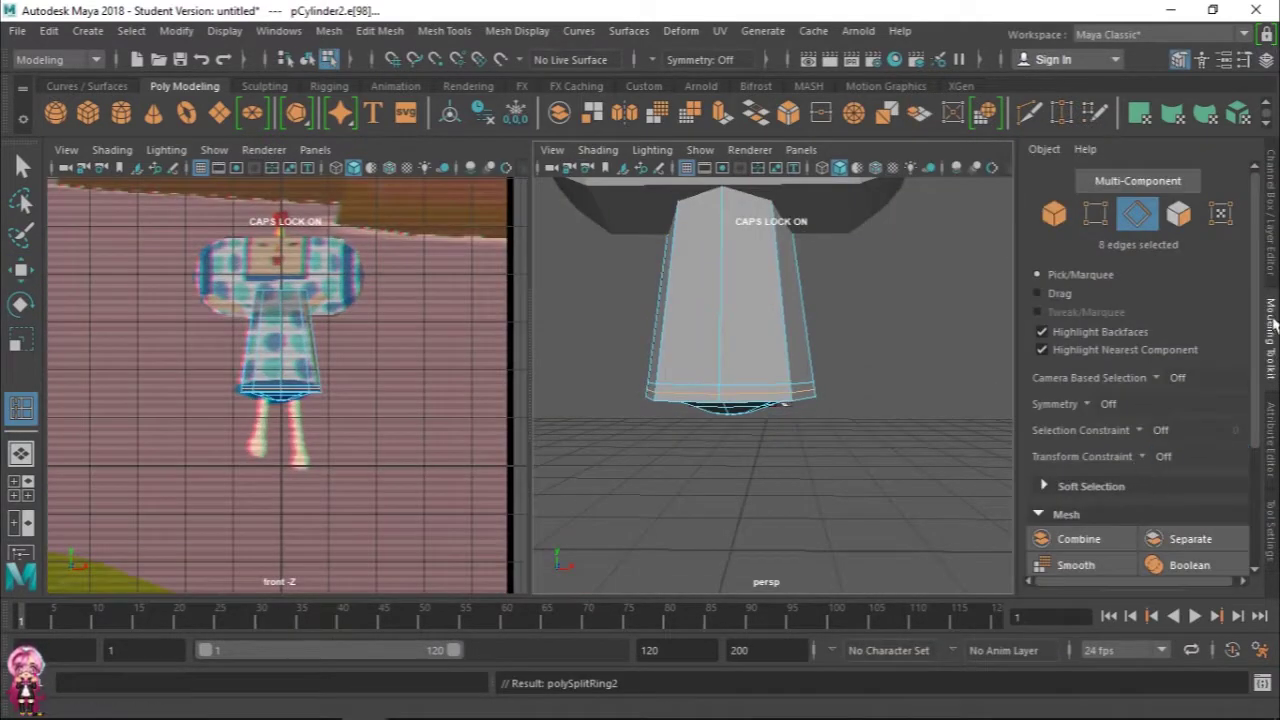
{"action": "left_click", "coordinate": [1272, 322]}
{"action": "left_click_drag", "start_coordinate": [920, 394], "coordinate": [966, 423], "text": "alt"}
{"action": "left_click", "coordinate": [994, 508]}
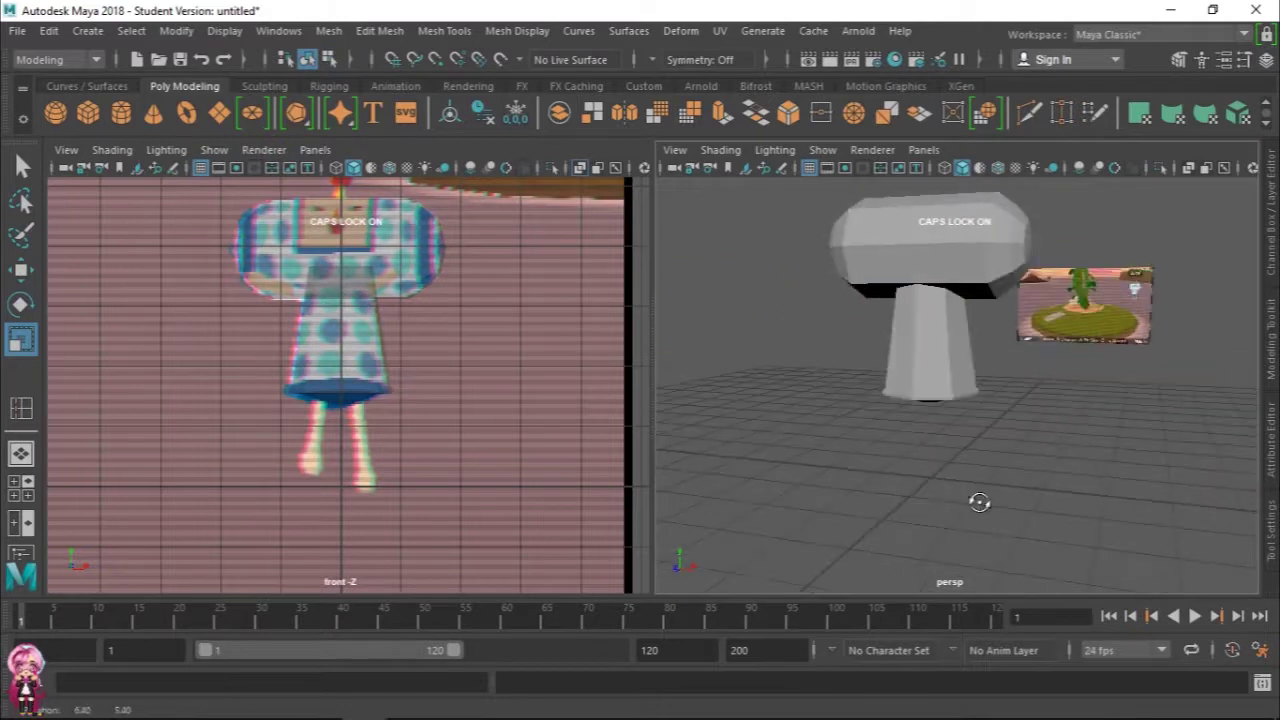
{"action": "scroll", "coordinate": [985, 503], "scroll_direction": "down", "scroll_amount": 3}
{"action": "scroll", "coordinate": [985, 505], "scroll_direction": "up", "scroll_amount": 3}
{"action": "scroll", "coordinate": [929, 509], "scroll_direction": "down", "scroll_amount": 3}
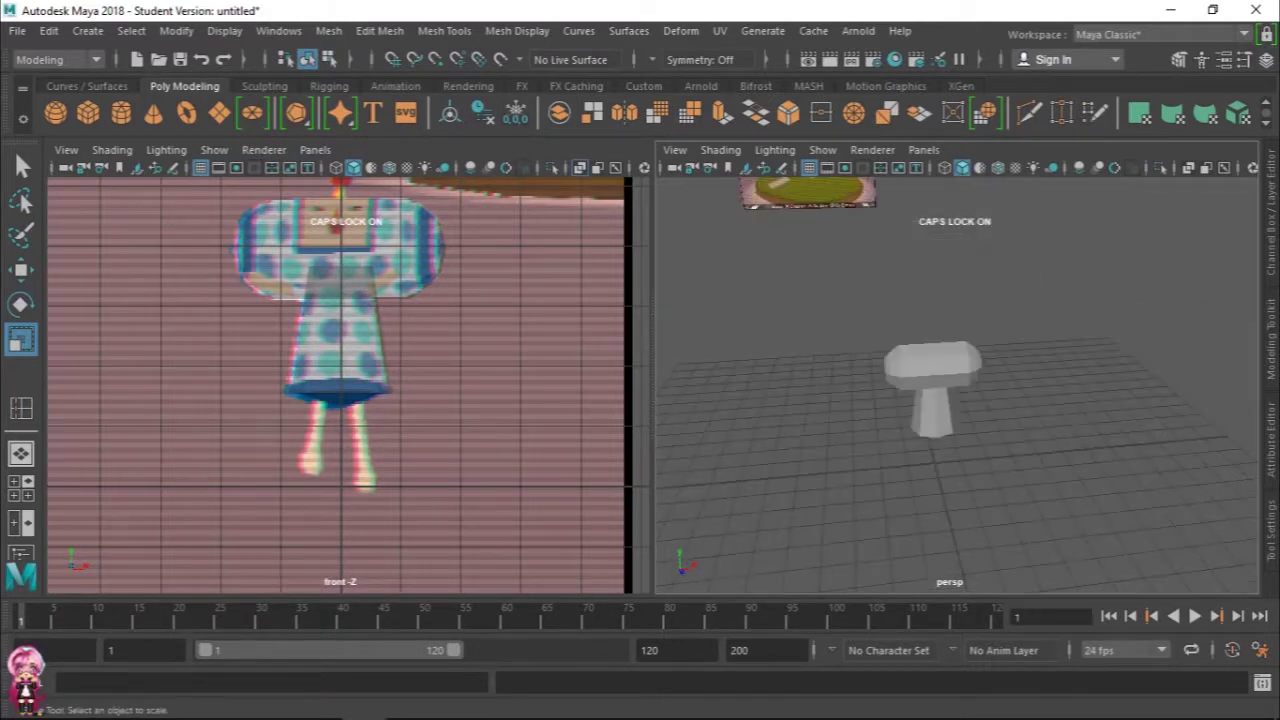
{"action": "scroll", "coordinate": [909, 467], "scroll_direction": "up", "scroll_amount": 4}
{"action": "left_click", "coordinate": [909, 455]}
{"action": "scroll", "coordinate": [909, 455], "scroll_direction": "down", "scroll_amount": 2}
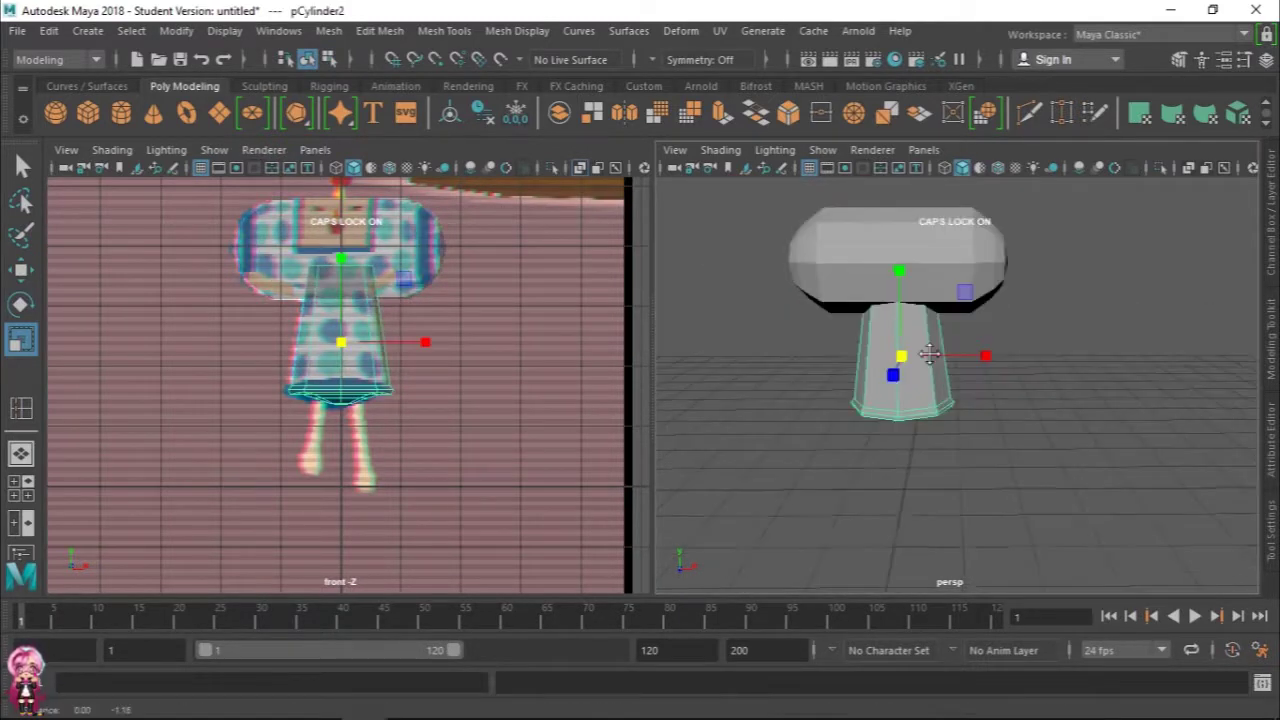
Step: Create a new cylinder in the enlarged front view, make it thin, and move it under the skirt
{"action": "key", "text": "space"}
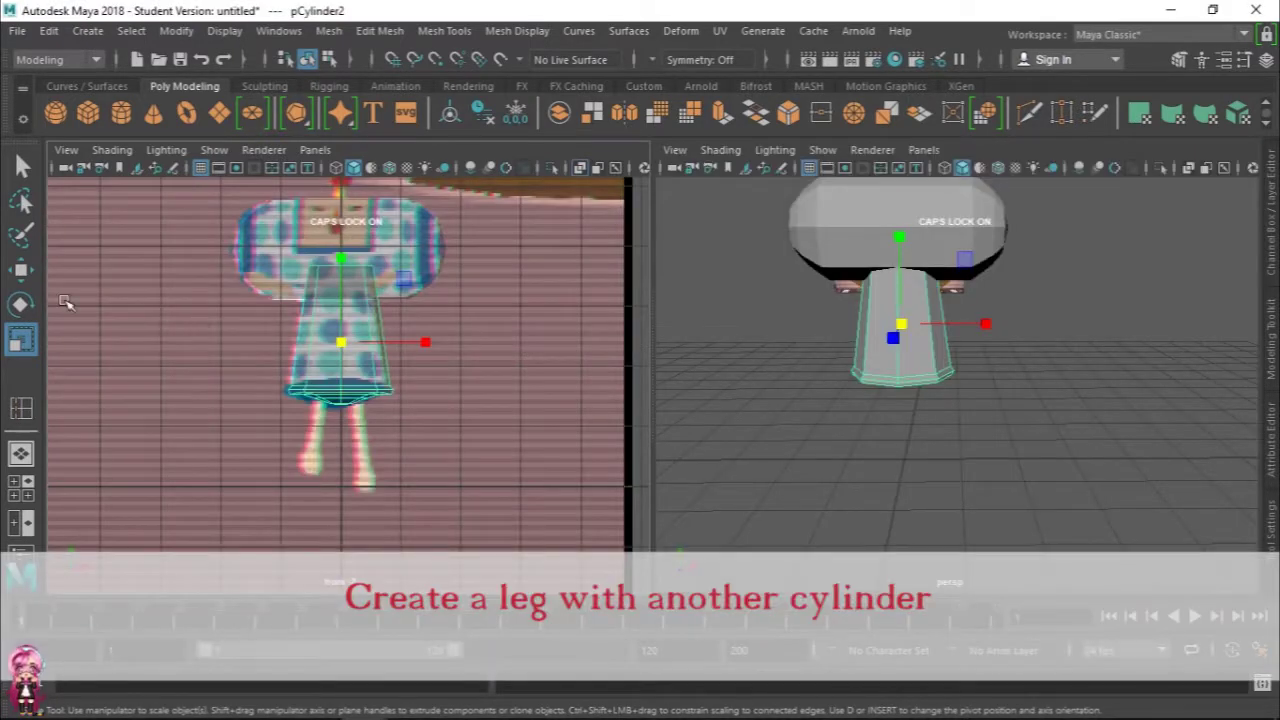
{"action": "left_click", "coordinate": [125, 115]}
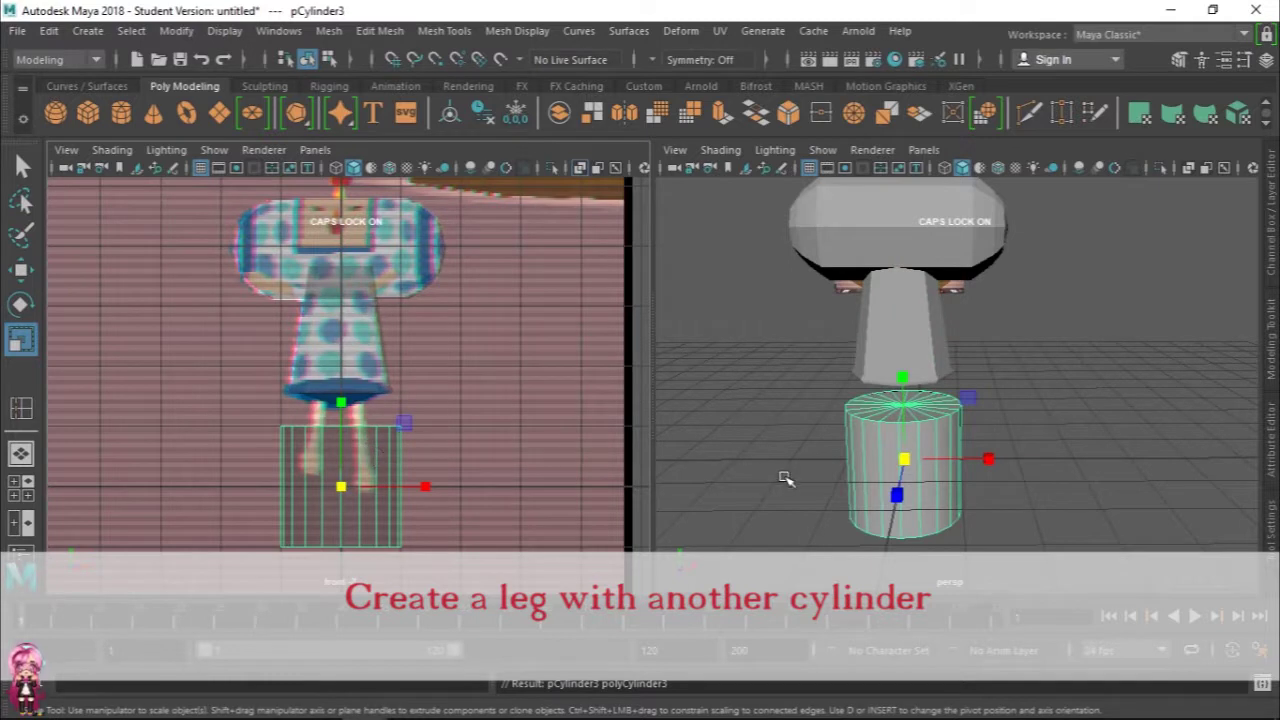
{"action": "left_click_drag", "start_coordinate": [976, 484], "coordinate": [952, 490], "text": "alt"}
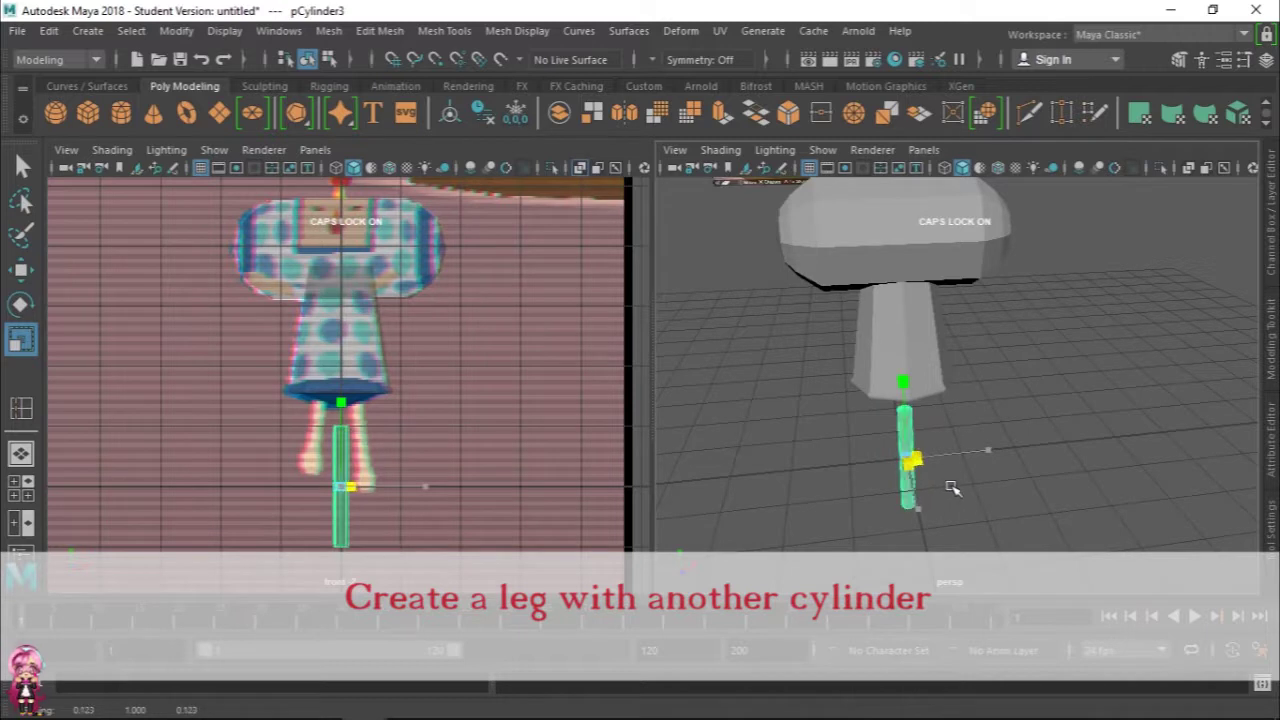
{"action": "key", "text": "w"}
{"action": "left_click_drag", "start_coordinate": [341, 395], "coordinate": [341, 370]}
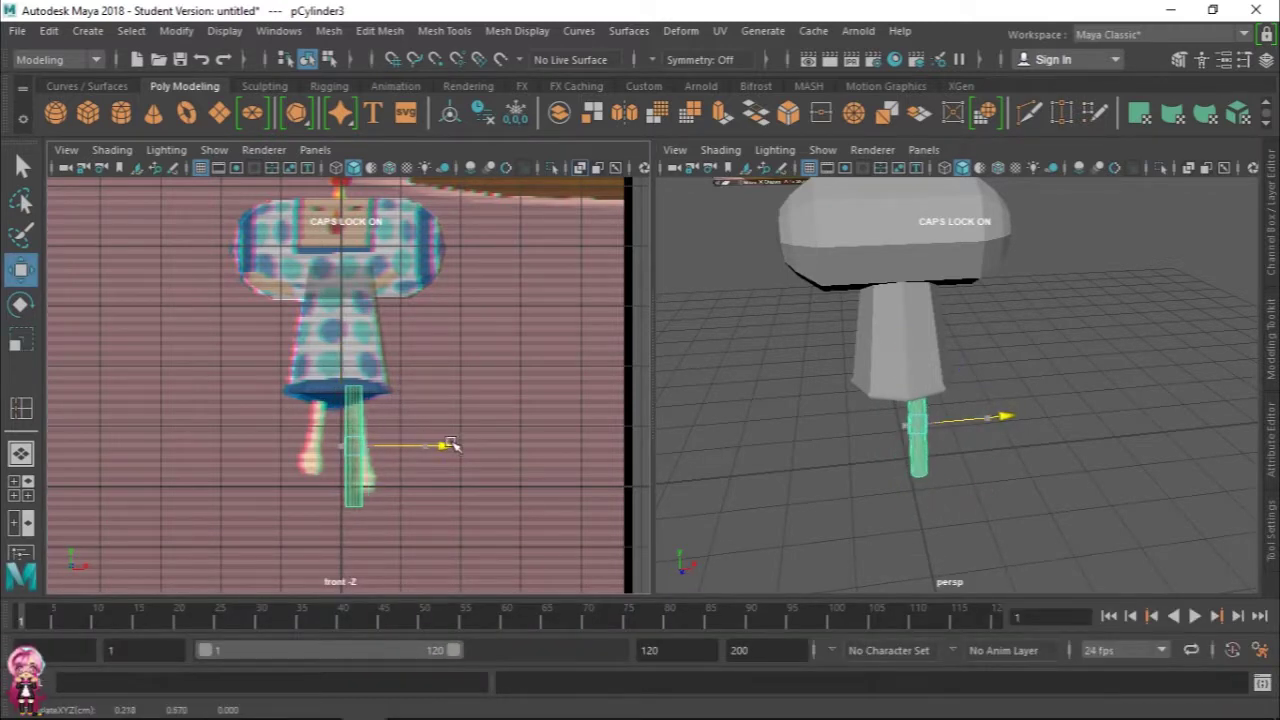
{"action": "left_click_drag", "start_coordinate": [732, 527], "coordinate": [698, 527], "text": "alt"}
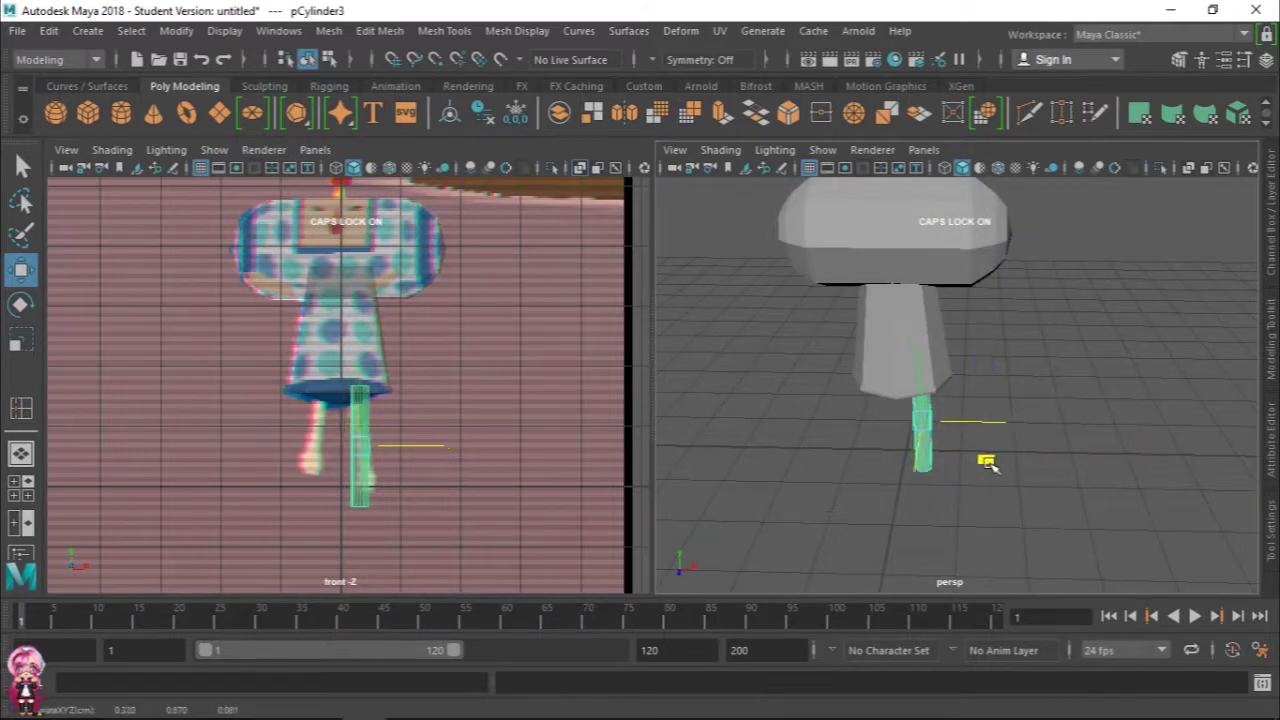
Step: Scale the leg to 0.123 on X and Z and lower its Subdivisions Axis
{"action": "key", "text": "r"}
{"action": "right_click_drag", "start_coordinate": [930, 176], "coordinate": [1029, 134]}
{"action": "scroll", "coordinate": [800, 400], "scroll_direction": "up", "scroll_amount": 3}
{"action": "left_click", "coordinate": [1271, 336]}
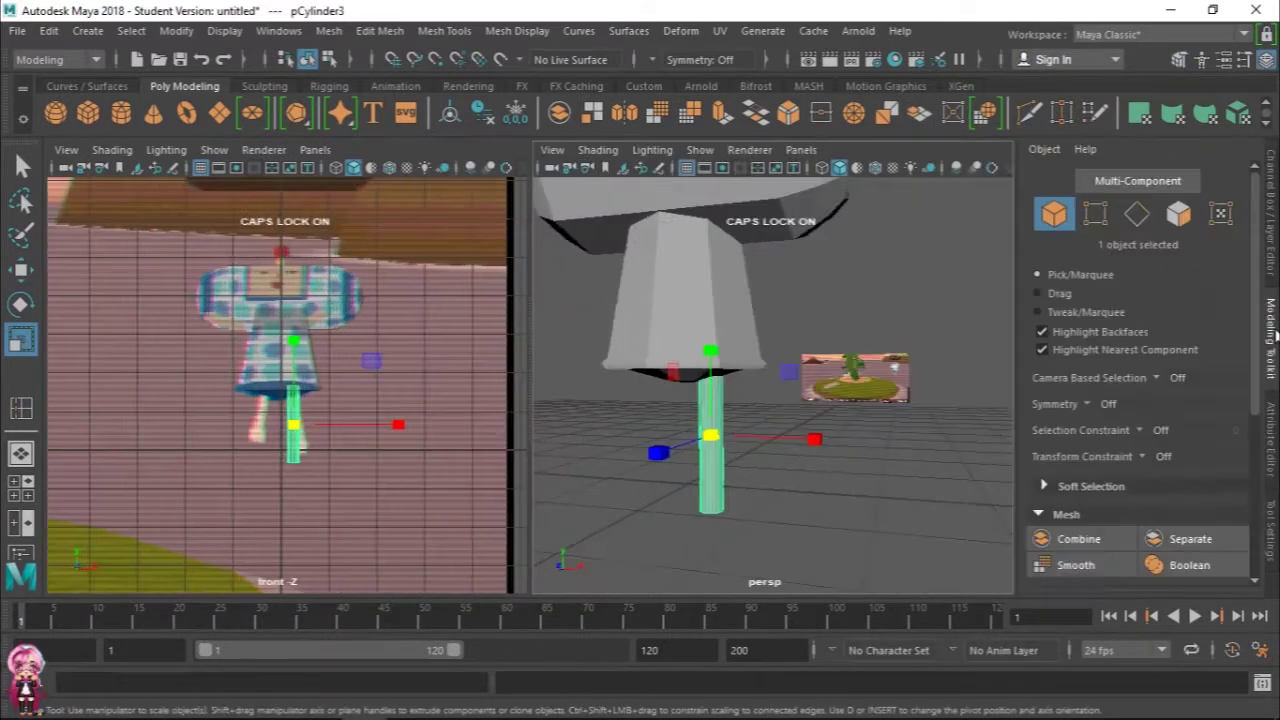
{"action": "left_click", "coordinate": [1271, 200]}
{"action": "left_click", "coordinate": [1224, 366]}
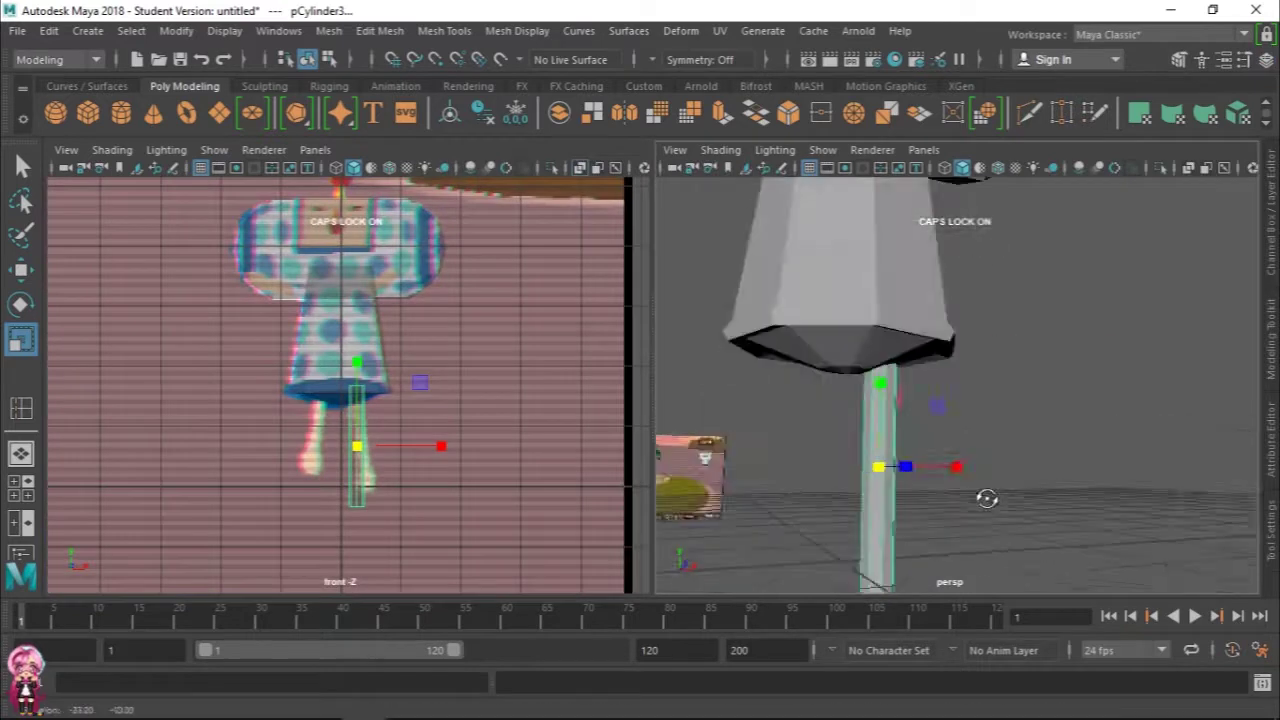
{"action": "mouse_move", "coordinate": [986, 500]}
{"action": "left_mouse_down", "text": "alt"}
{"action": "mouse_move", "coordinate": [943, 529]}
{"action": "mouse_move", "coordinate": [880, 470]}
{"action": "left_mouse_up", "text": "alt"}
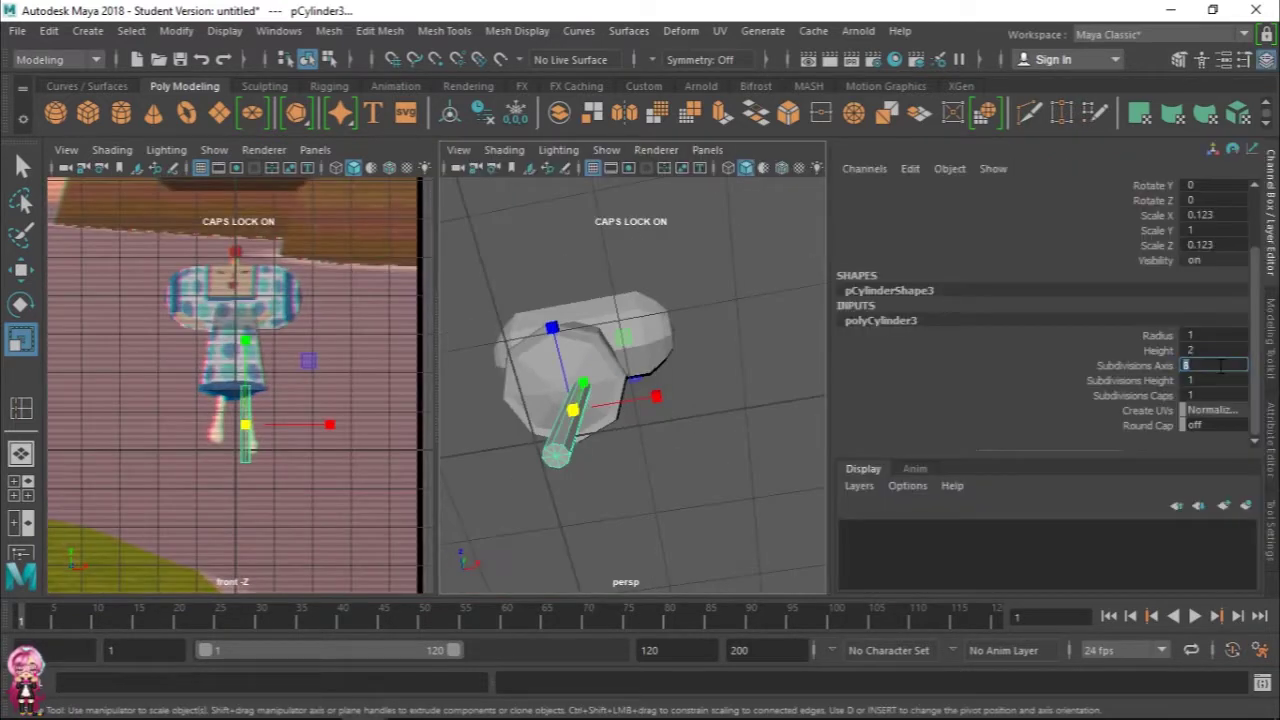
{"action": "left_click_drag", "start_coordinate": [760, 470], "coordinate": [700, 500], "text": "alt"}
Step: Insert an edge loop near the bottom of the leg cylinder
{"action": "left_click", "coordinate": [1271, 200]}
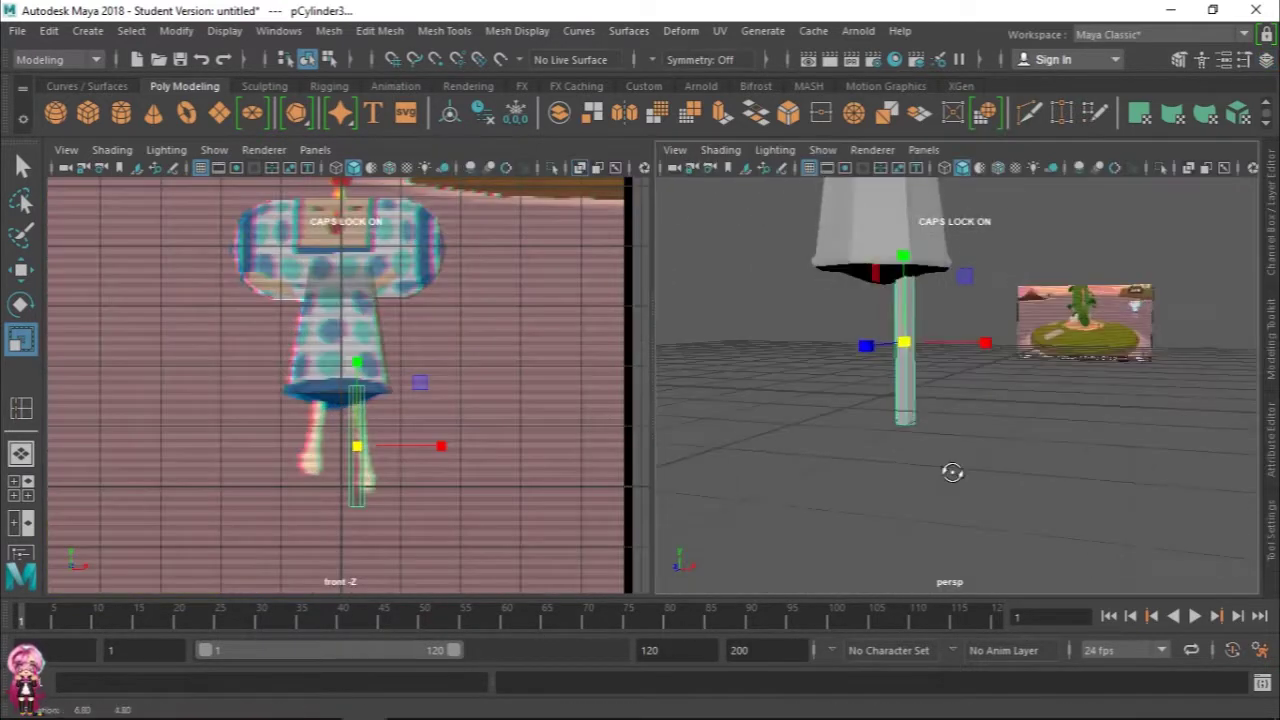
{"action": "mouse_move", "coordinate": [951, 474]}
{"action": "left_mouse_down", "text": "alt"}
{"action": "mouse_move", "coordinate": [888, 470]}
{"action": "mouse_move", "coordinate": [857, 423]}
{"action": "left_mouse_up", "text": "alt"}
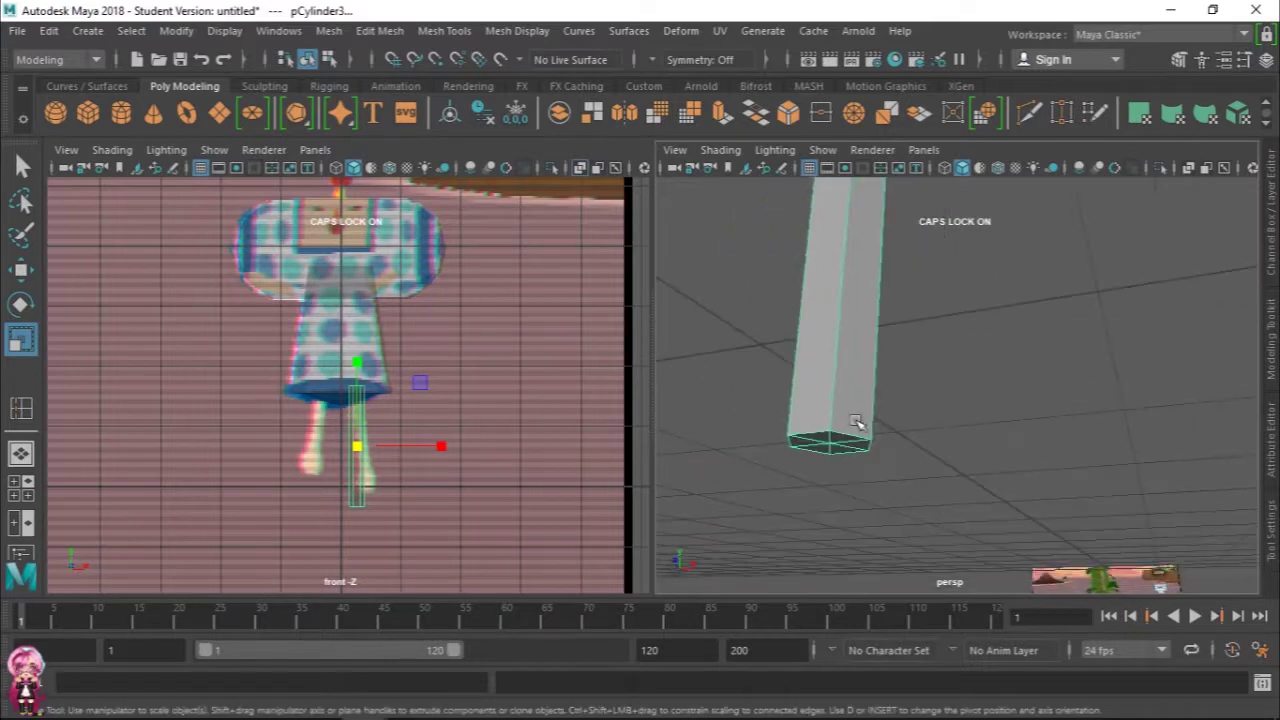
{"action": "right_click", "coordinate": [852, 405]}
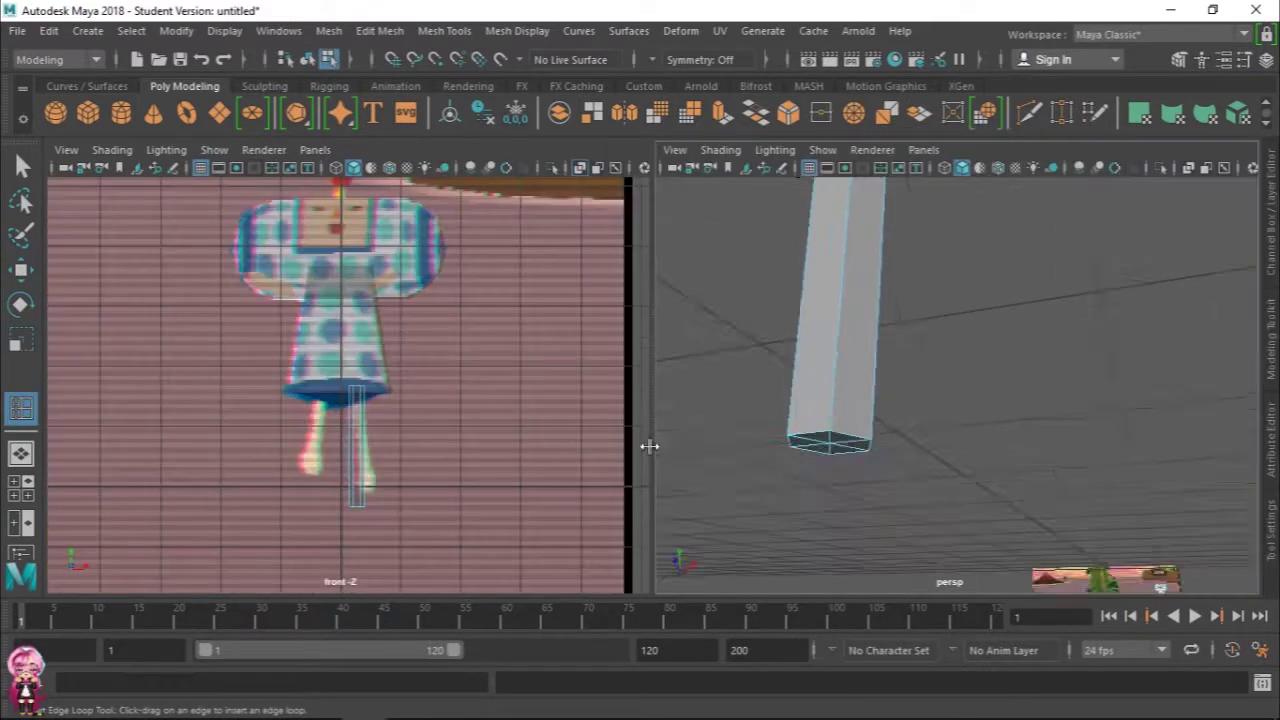
{"action": "left_click_drag", "start_coordinate": [700, 442], "coordinate": [910, 438], "text": "alt"}
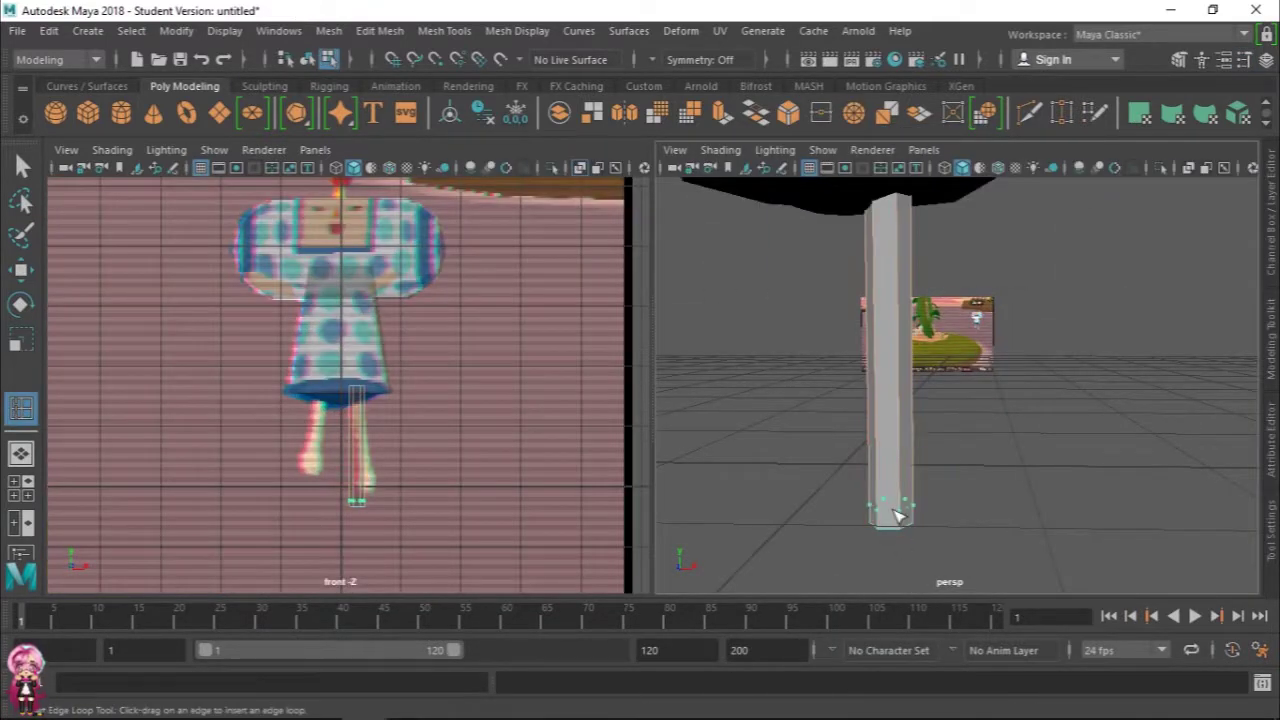
{"action": "left_click", "coordinate": [903, 507]}
{"action": "mouse_move", "coordinate": [903, 507]}
{"action": "left_mouse_down", "text": "alt"}
{"action": "mouse_move", "coordinate": [886, 523]}
{"action": "mouse_move", "coordinate": [943, 517]}
{"action": "mouse_move", "coordinate": [938, 410]}
{"action": "mouse_move", "coordinate": [960, 450]}
{"action": "mouse_move", "coordinate": [1026, 452]}
{"action": "mouse_move", "coordinate": [837, 443]}
{"action": "mouse_move", "coordinate": [1003, 511]}
{"action": "mouse_move", "coordinate": [1071, 497]}
{"action": "mouse_move", "coordinate": [867, 421]}
{"action": "mouse_move", "coordinate": [1191, 480]}
{"action": "mouse_move", "coordinate": [843, 323]}
{"action": "mouse_move", "coordinate": [930, 310]}
{"action": "mouse_move", "coordinate": [797, 423]}
{"action": "mouse_move", "coordinate": [1129, 380]}
{"action": "mouse_move", "coordinate": [960, 457]}
{"action": "mouse_move", "coordinate": [951, 514]}
{"action": "left_mouse_up", "text": "alt"}
{"action": "scroll", "coordinate": [927, 332], "scroll_direction": "up", "scroll_amount": 3}
Step: Move the bottom cap's centre vertex to taper the base to a point
{"action": "key", "text": "w"}
{"action": "key", "text": "q"}
{"action": "key", "text": "F9"}
{"action": "left_click", "coordinate": [915, 428]}
{"action": "key", "text": "w"}
{"action": "key", "text": "5"}
{"action": "key", "text": "r"}
Step: Shift the vertex ring above the foot to widen and round it
{"action": "right_click_drag", "start_coordinate": [929, 165], "coordinate": [1002, 133]}
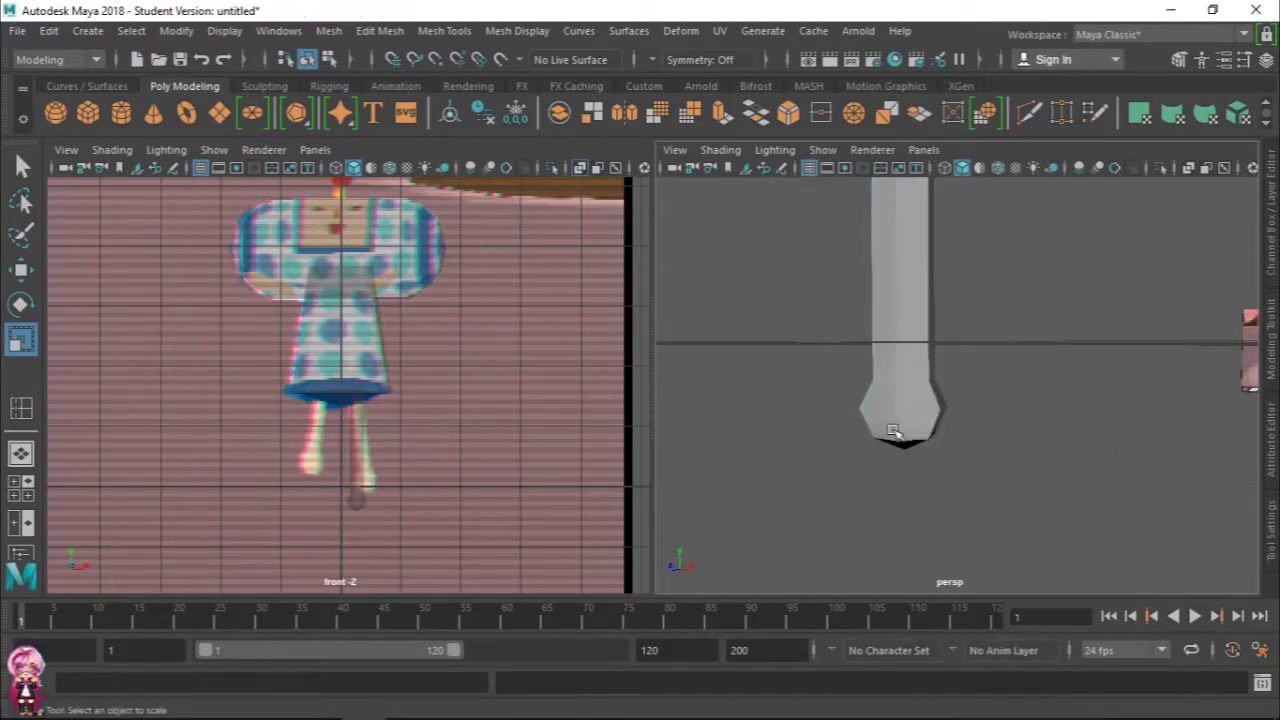
{"action": "right_click_drag", "start_coordinate": [908, 165], "coordinate": [850, 160]}
{"action": "key", "text": "w"}
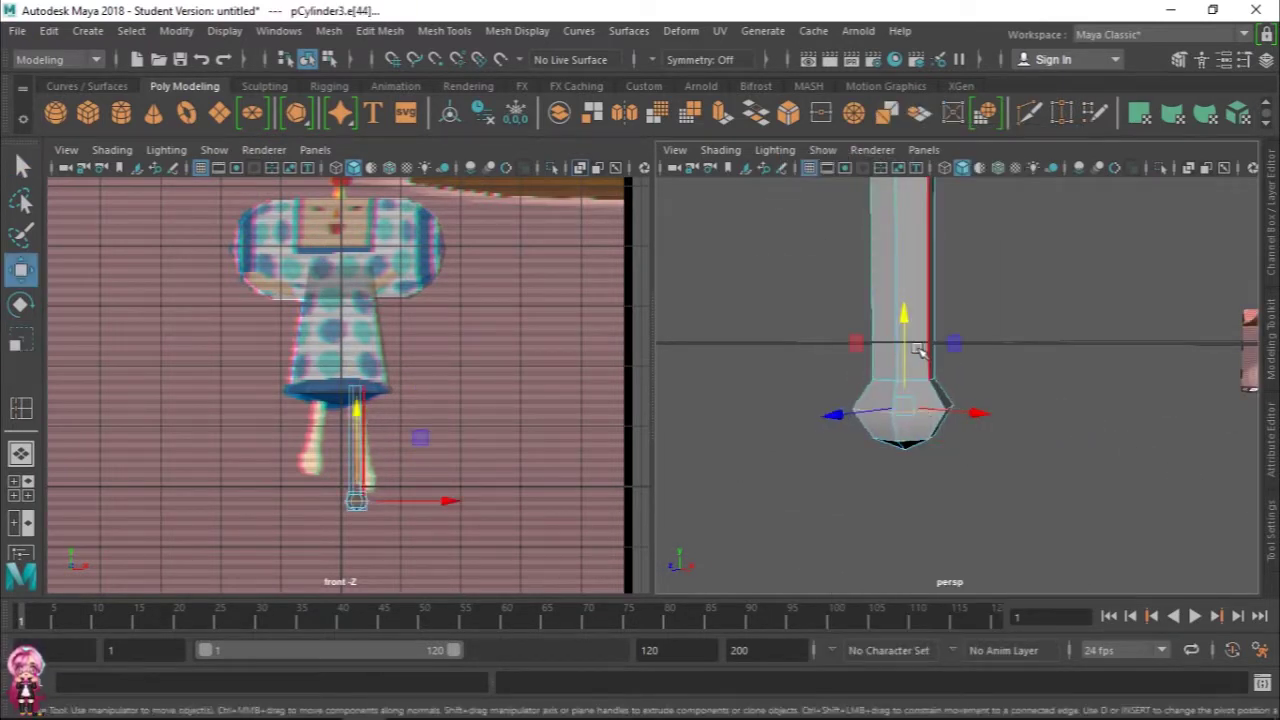
{"action": "right_click_drag", "start_coordinate": [914, 223], "coordinate": [850, 215]}
{"action": "mouse_move", "coordinate": [1000, 340]}
{"action": "left_mouse_down"}
{"action": "mouse_move", "coordinate": [820, 372]}
{"action": "mouse_move", "coordinate": [990, 420]}
{"action": "left_mouse_up"}
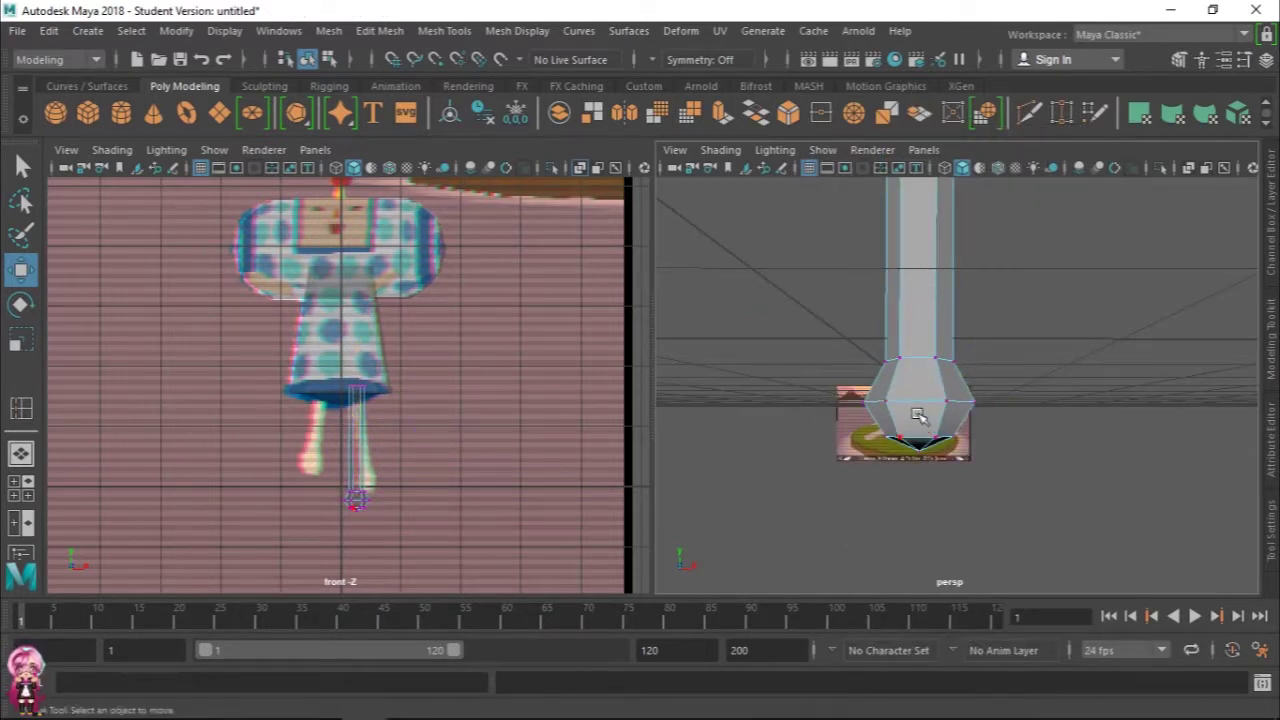
{"action": "right_click_drag", "start_coordinate": [936, 160], "coordinate": [980, 268]}
{"action": "right_click_drag", "start_coordinate": [1010, 145], "coordinate": [1015, 140]}
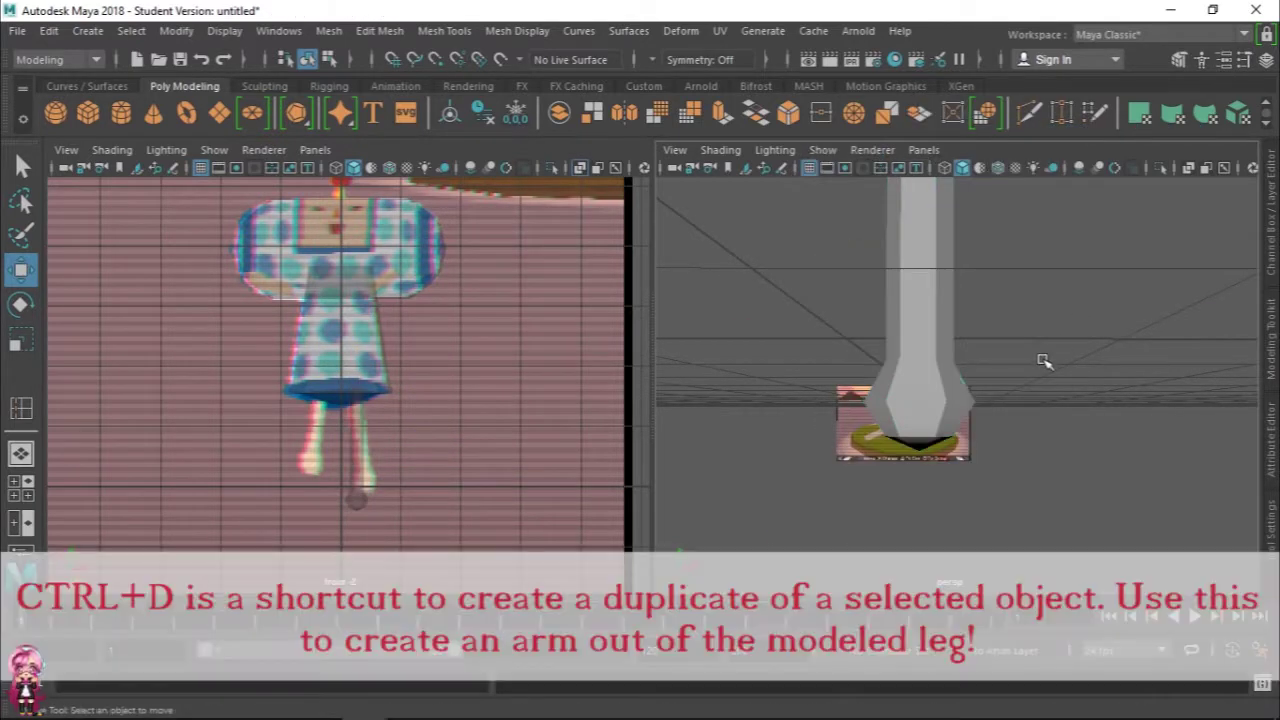
{"action": "mouse_move", "coordinate": [1043, 364]}
{"action": "left_mouse_down", "text": "alt"}
{"action": "mouse_move", "coordinate": [917, 393]}
{"action": "mouse_move", "coordinate": [1028, 458]}
{"action": "mouse_move", "coordinate": [1057, 449]}
{"action": "left_mouse_up", "text": "alt"}
Step: Duplicate the leg as pCylinder4, rotate it 90° on Z, and move it beside the body
{"action": "left_click", "coordinate": [917, 393]}
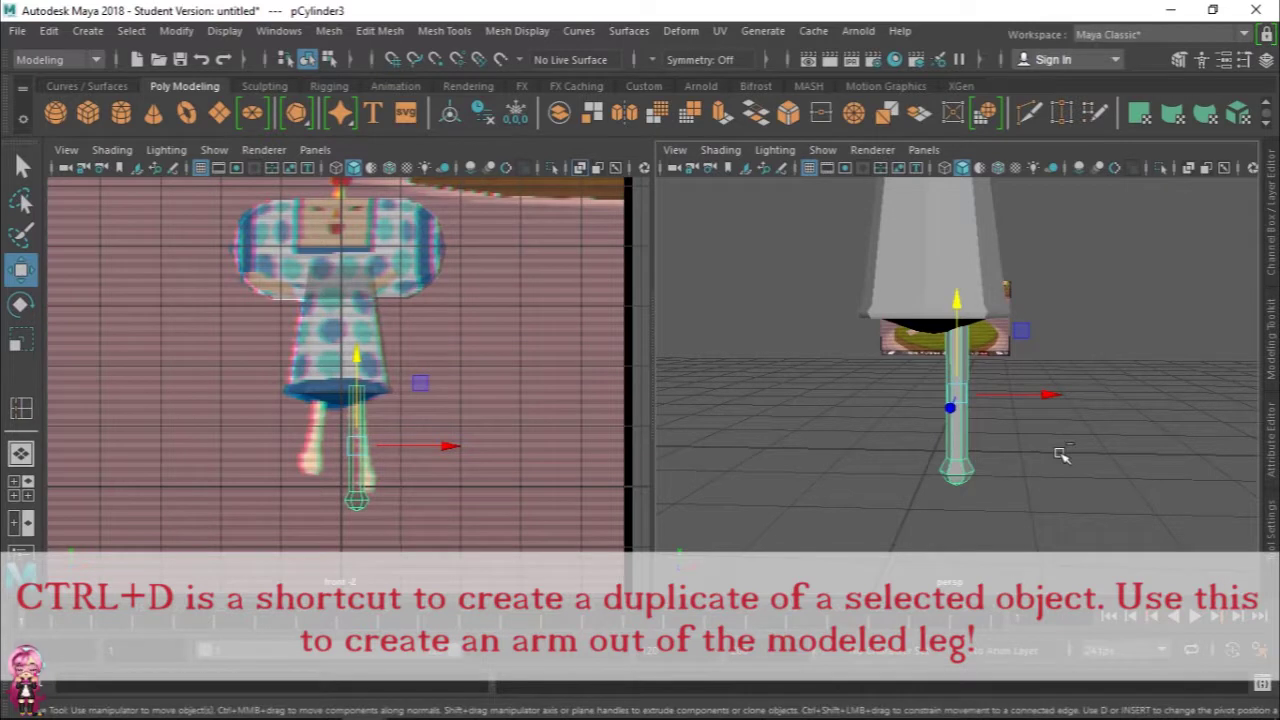
{"action": "key", "text": "e"}
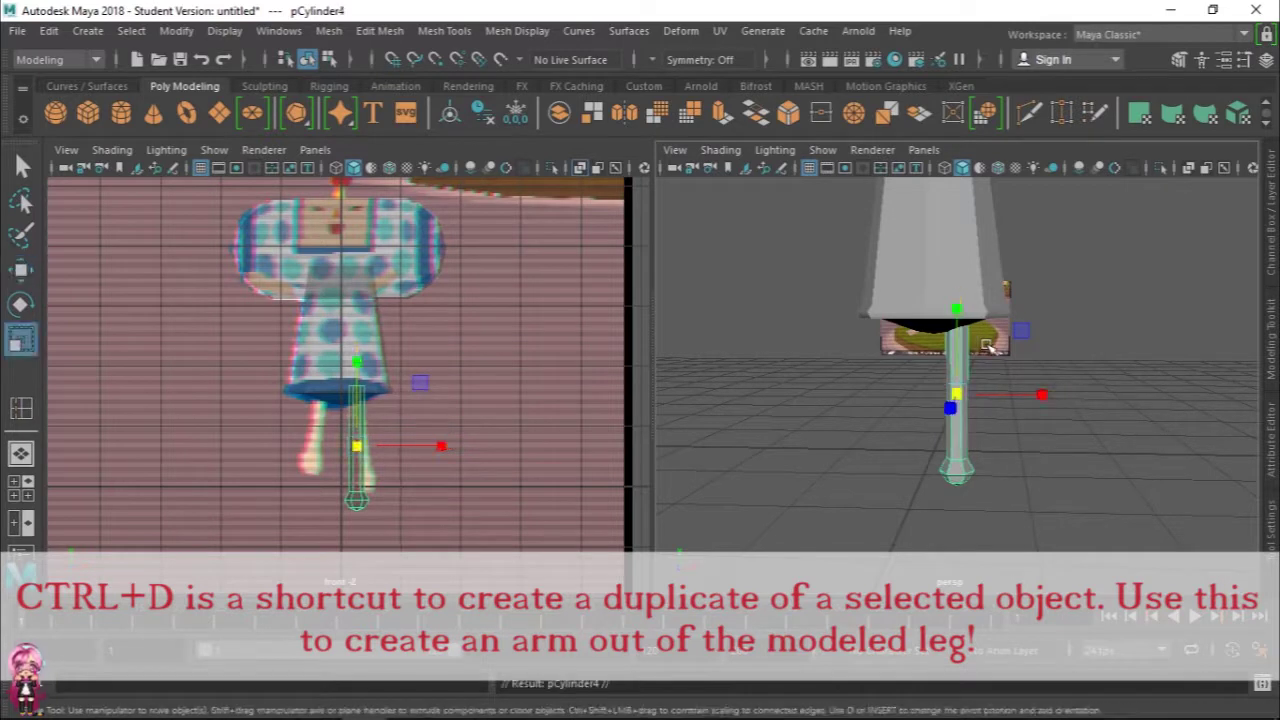
{"action": "mouse_move", "coordinate": [990, 340]}
{"action": "left_mouse_down"}
{"action": "mouse_move", "coordinate": [908, 318]}
{"action": "mouse_move", "coordinate": [893, 330]}
{"action": "left_mouse_up"}
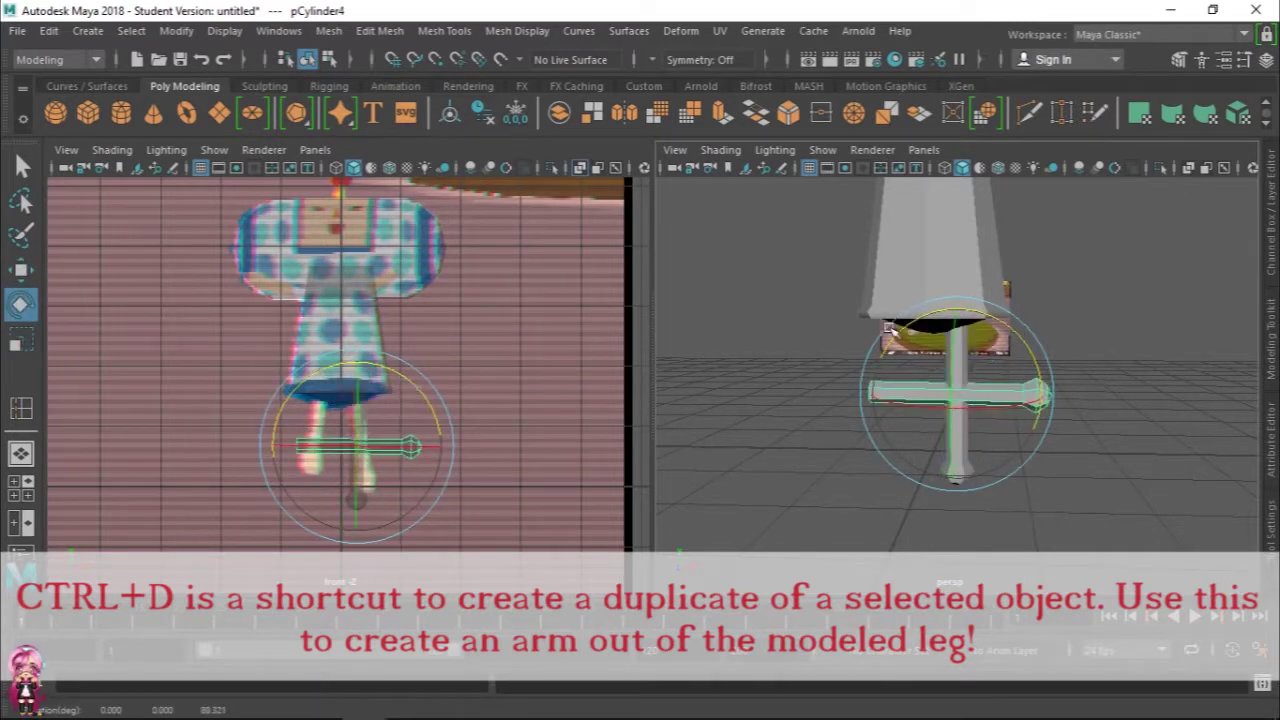
{"action": "left_click", "coordinate": [1272, 262]}
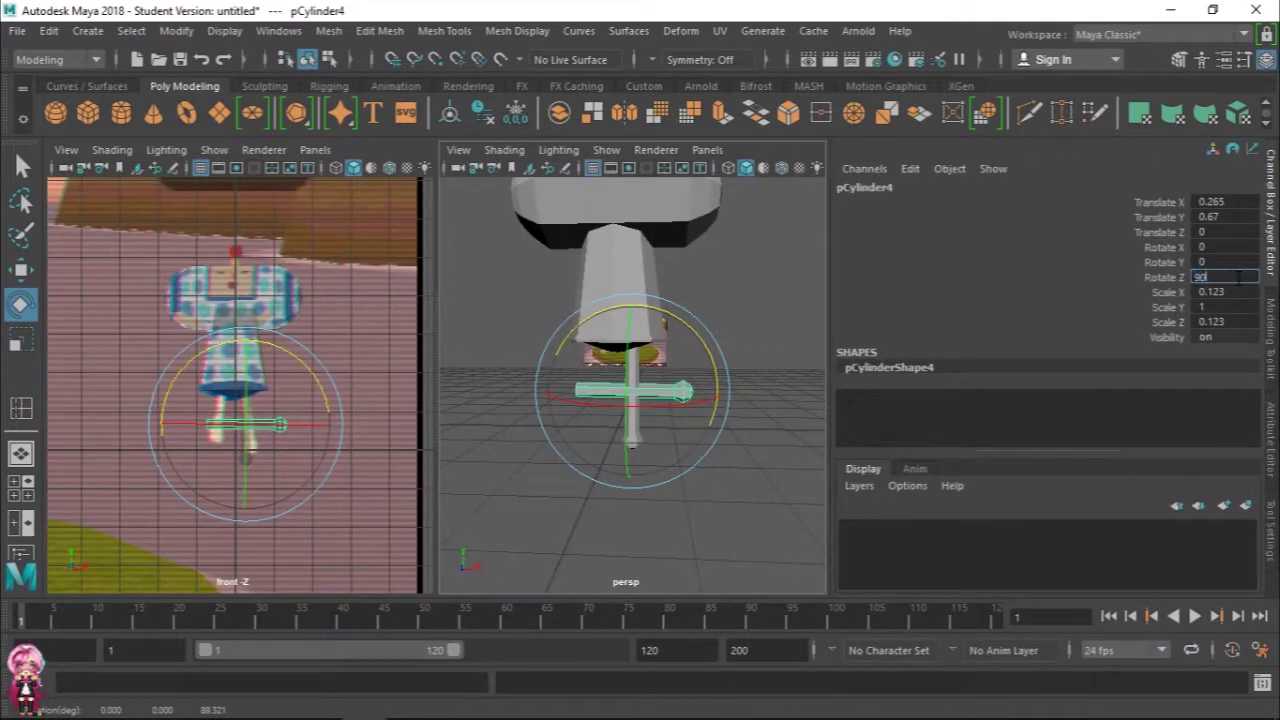
{"action": "left_click", "coordinate": [1272, 235]}
{"action": "key", "text": "w"}
{"action": "left_click_drag", "start_coordinate": [850, 455], "coordinate": [1005, 480]}
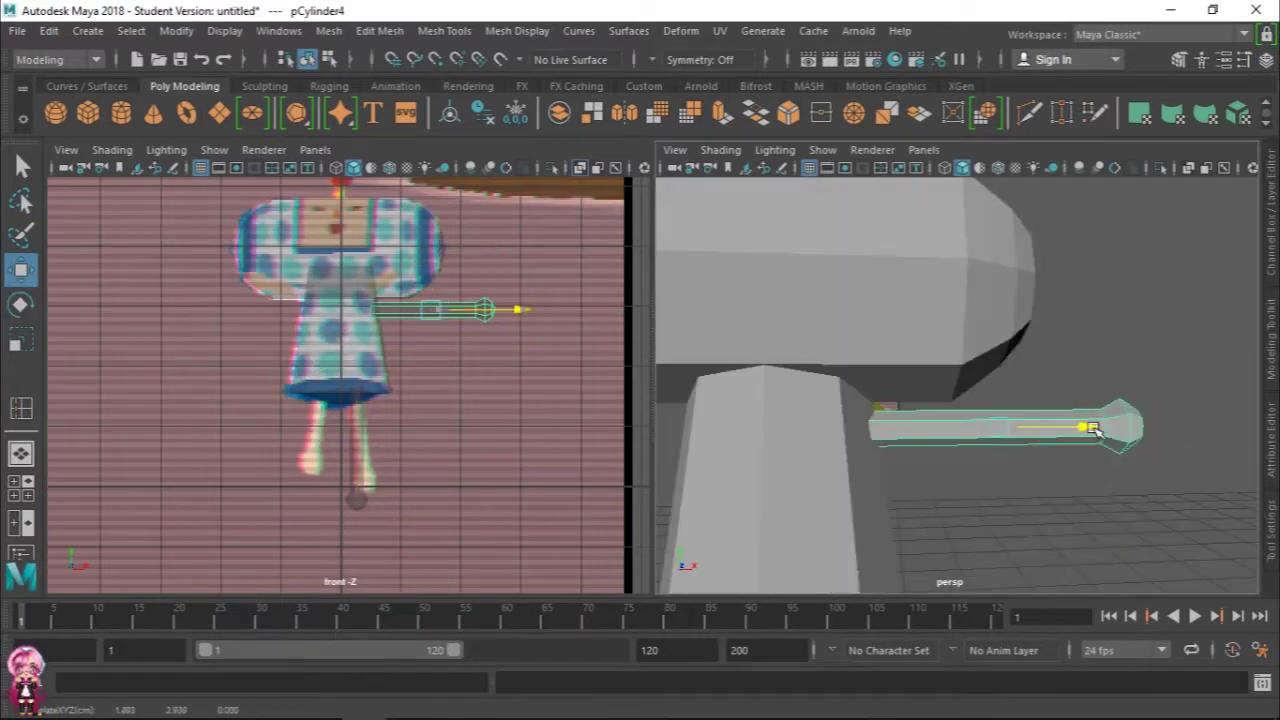
{"action": "scroll", "coordinate": [872, 535], "scroll_direction": "down", "scroll_amount": 5}
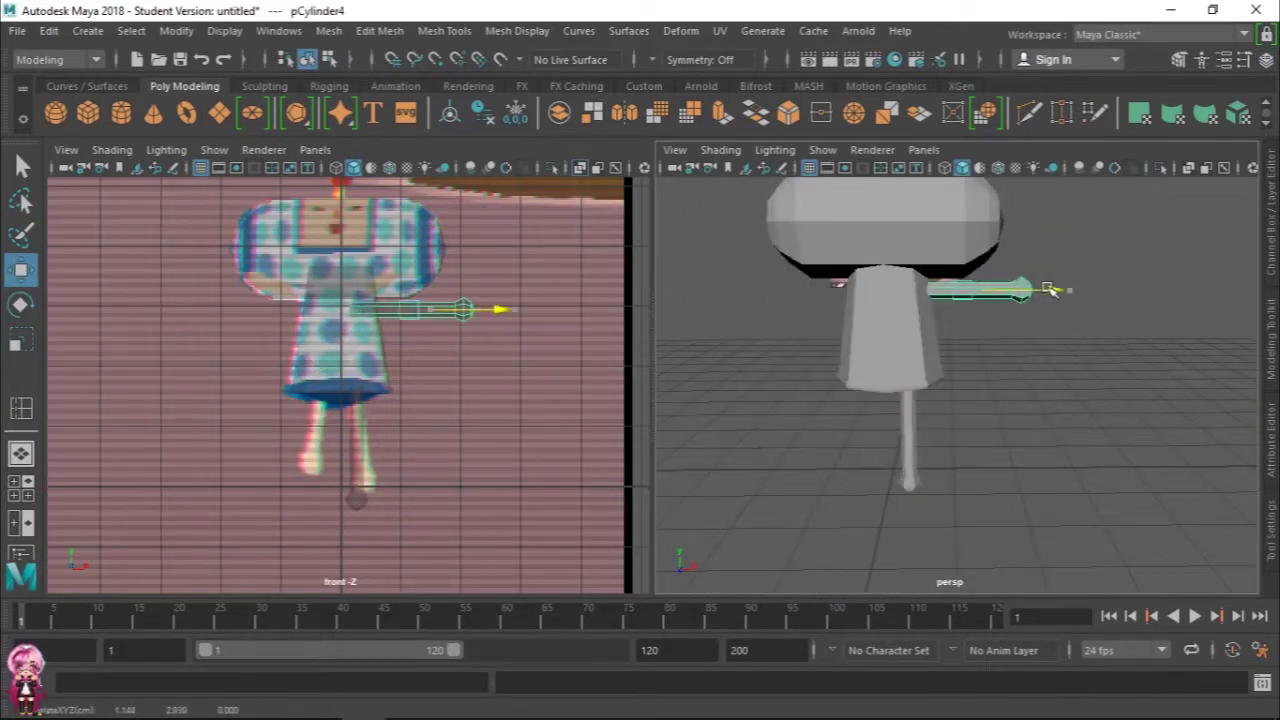
{"action": "left_click_drag", "start_coordinate": [1071, 423], "coordinate": [818, 480], "text": "alt"}
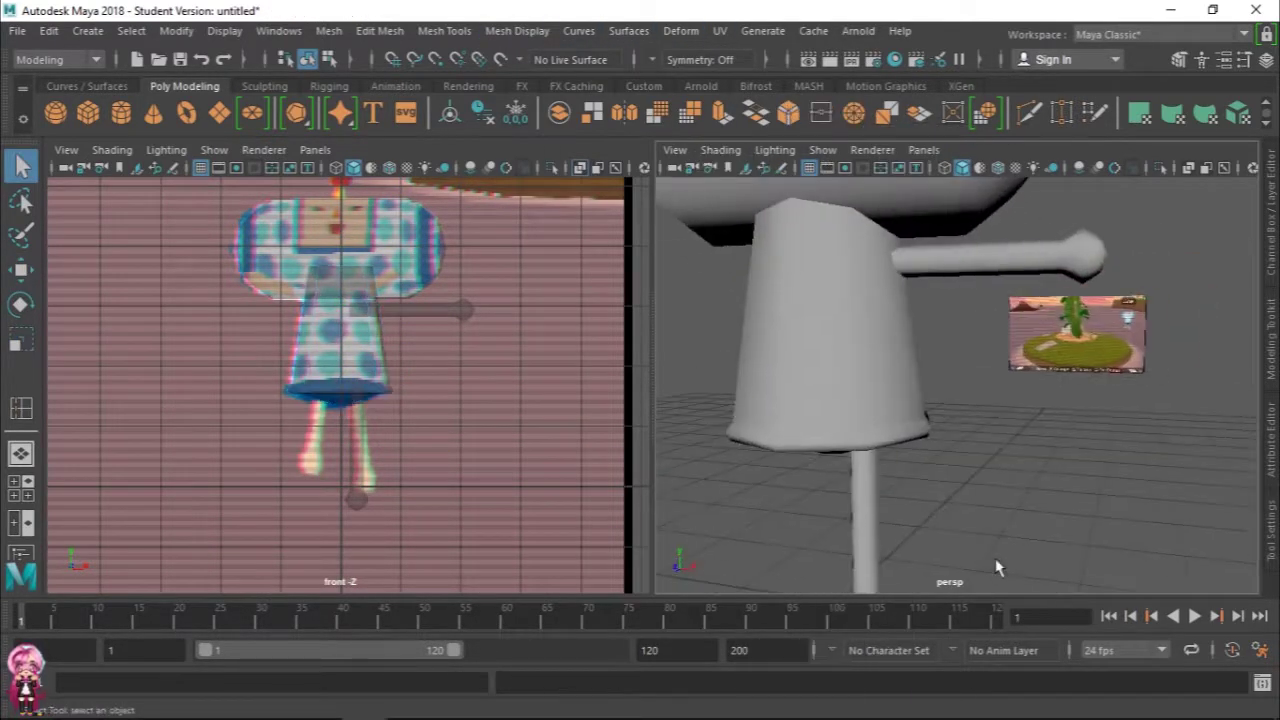
Step: Apply Soften Edge to the head cylinder and return it to Object Mode
{"action": "left_click", "coordinate": [963, 322]}
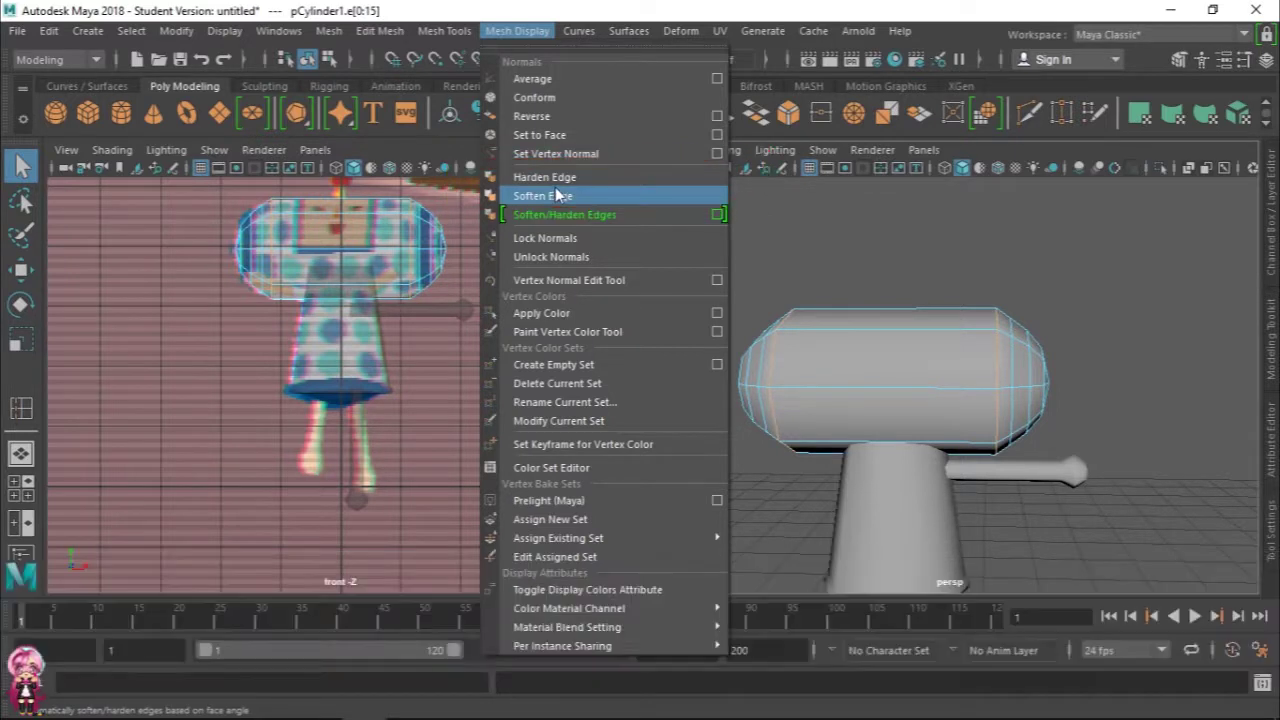
{"action": "left_click", "coordinate": [561, 195]}
{"action": "right_click_drag", "start_coordinate": [910, 190], "coordinate": [985, 132]}
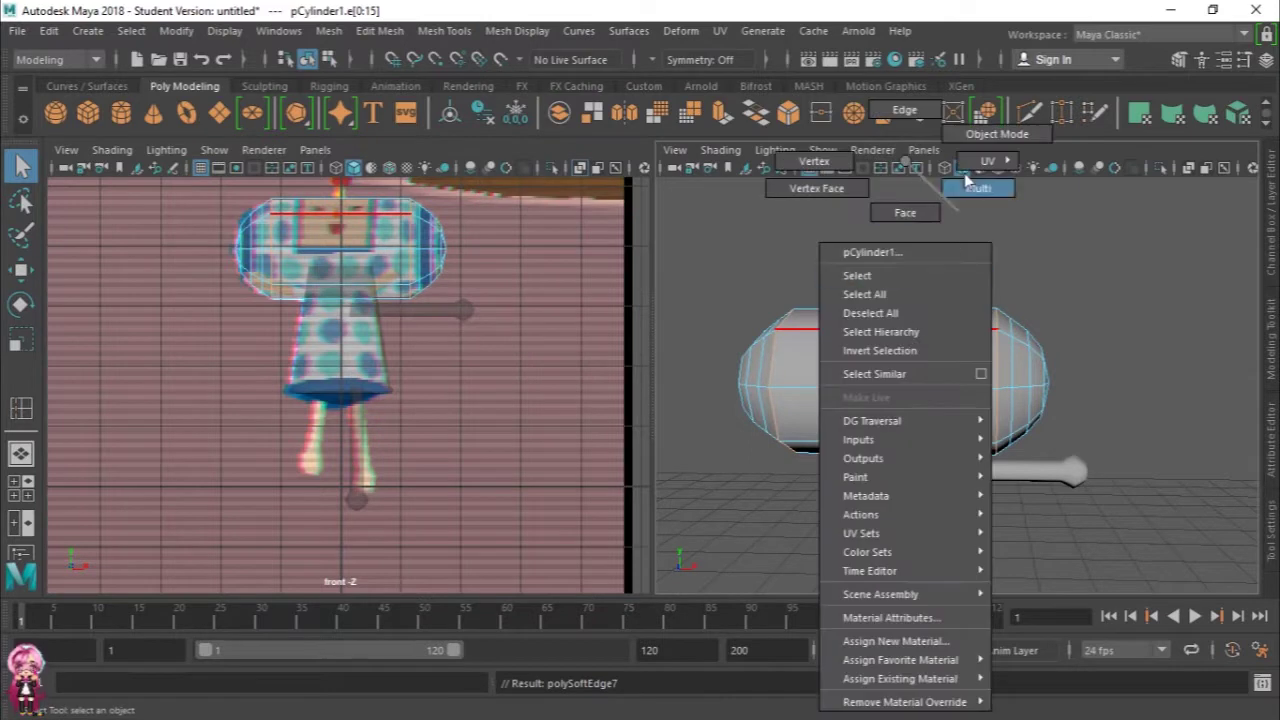
{"action": "left_click", "coordinate": [1176, 428]}
{"action": "left_click_drag", "start_coordinate": [1171, 443], "coordinate": [1205, 437], "text": "alt"}
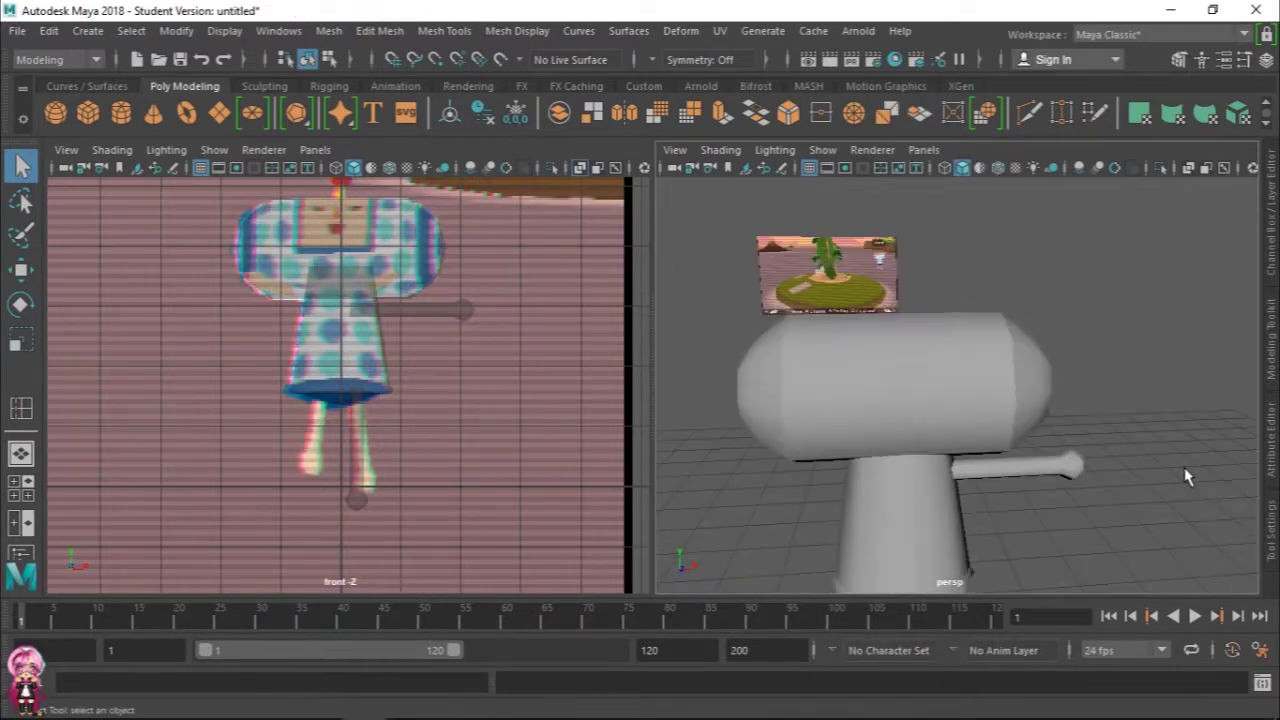
{"action": "left_click", "coordinate": [922, 440]}
{"action": "left_click_drag", "start_coordinate": [903, 366], "coordinate": [912, 373], "text": "alt"}
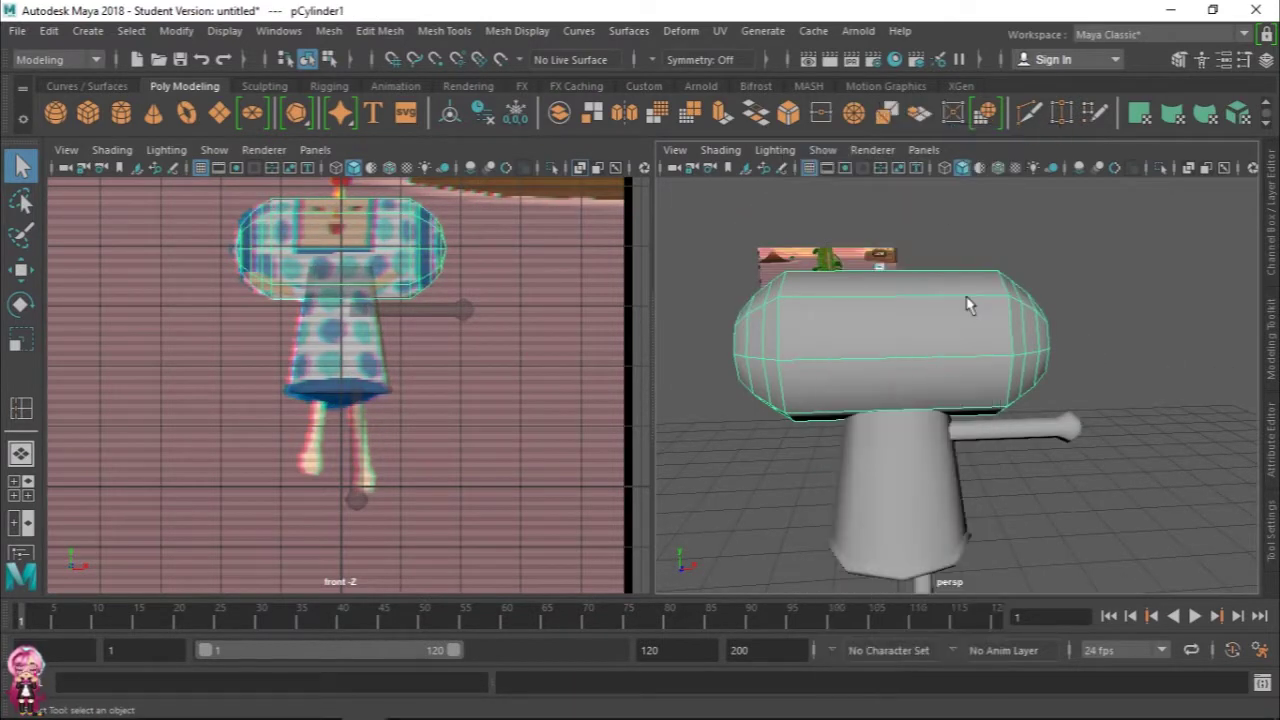
{"action": "right_click_drag", "start_coordinate": [967, 305], "coordinate": [940, 420], "text": "shift"}
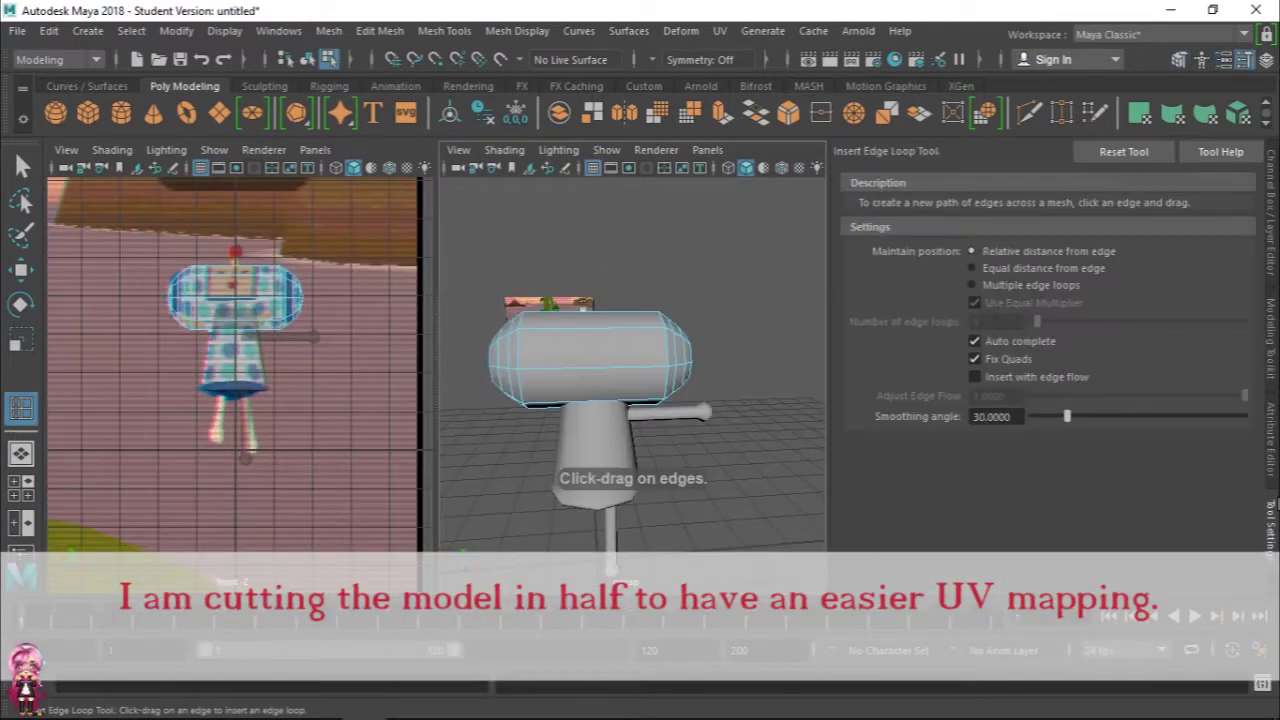
Step: Insert an extra edge loop around the lower part of the body cylinder
{"action": "left_click", "coordinate": [983, 285]}
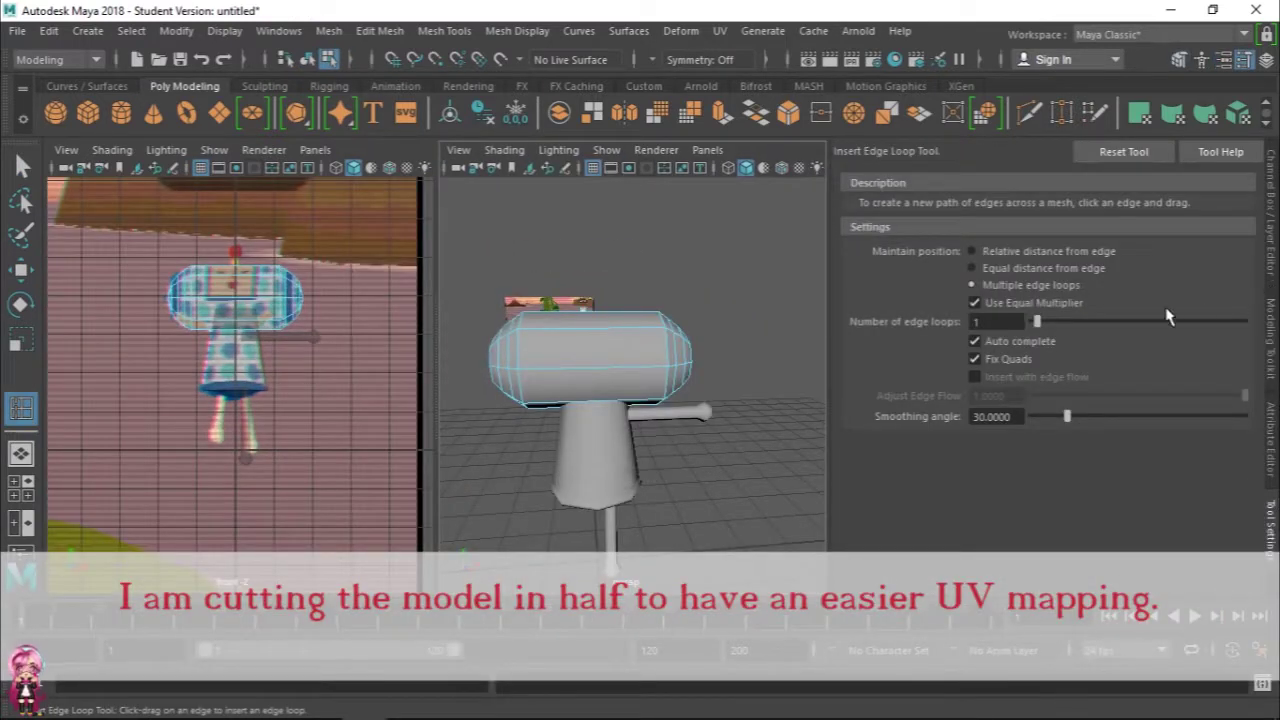
{"action": "left_click", "coordinate": [1275, 512]}
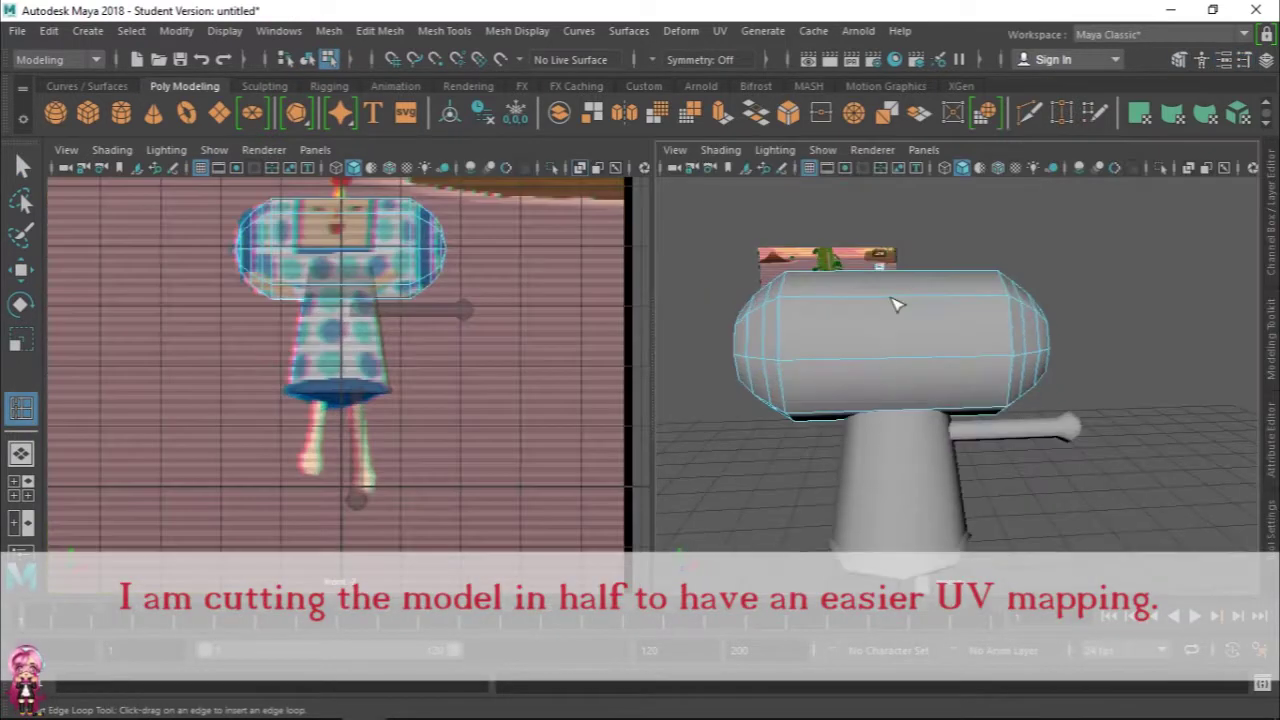
{"action": "left_click_drag", "start_coordinate": [965, 320], "coordinate": [943, 320]}
{"action": "key", "text": "q"}
{"action": "scroll", "coordinate": [866, 325], "scroll_direction": "down", "scroll_amount": 5}
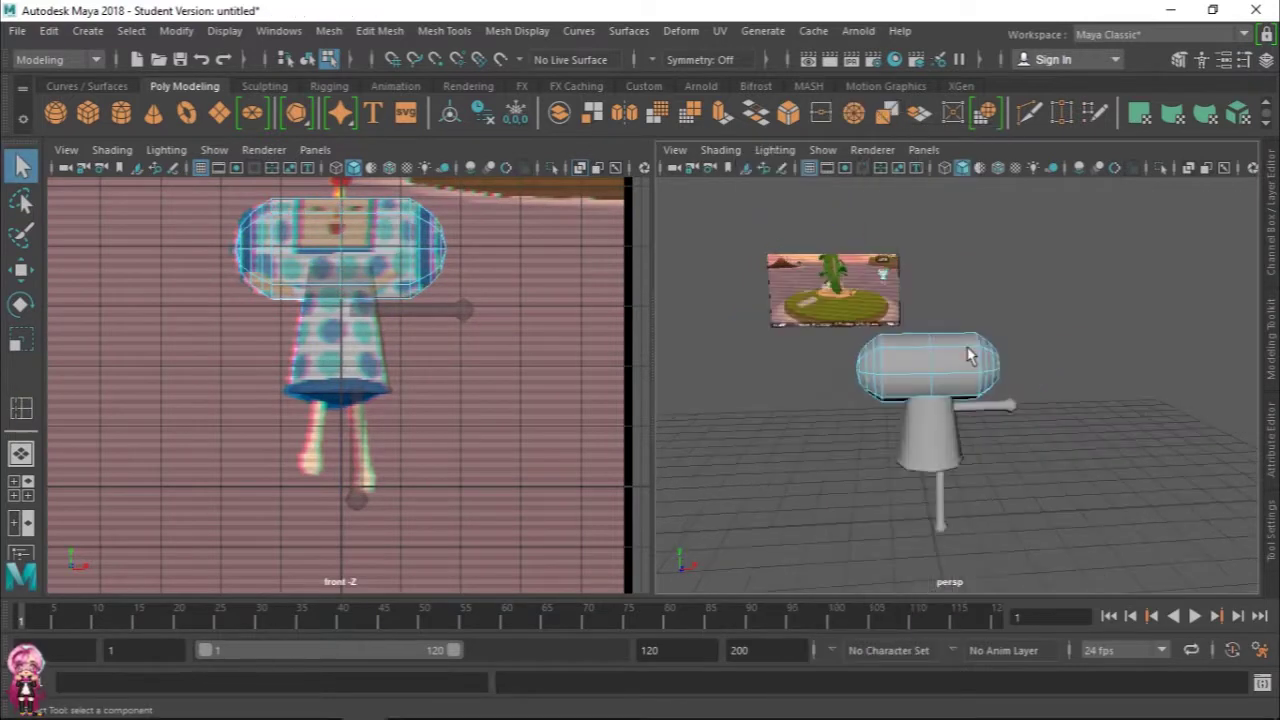
{"action": "scroll", "coordinate": [900, 380], "scroll_direction": "up", "scroll_amount": 3}
{"action": "middle_click_drag", "start_coordinate": [340, 247], "coordinate": [332, 292], "text": "alt"}
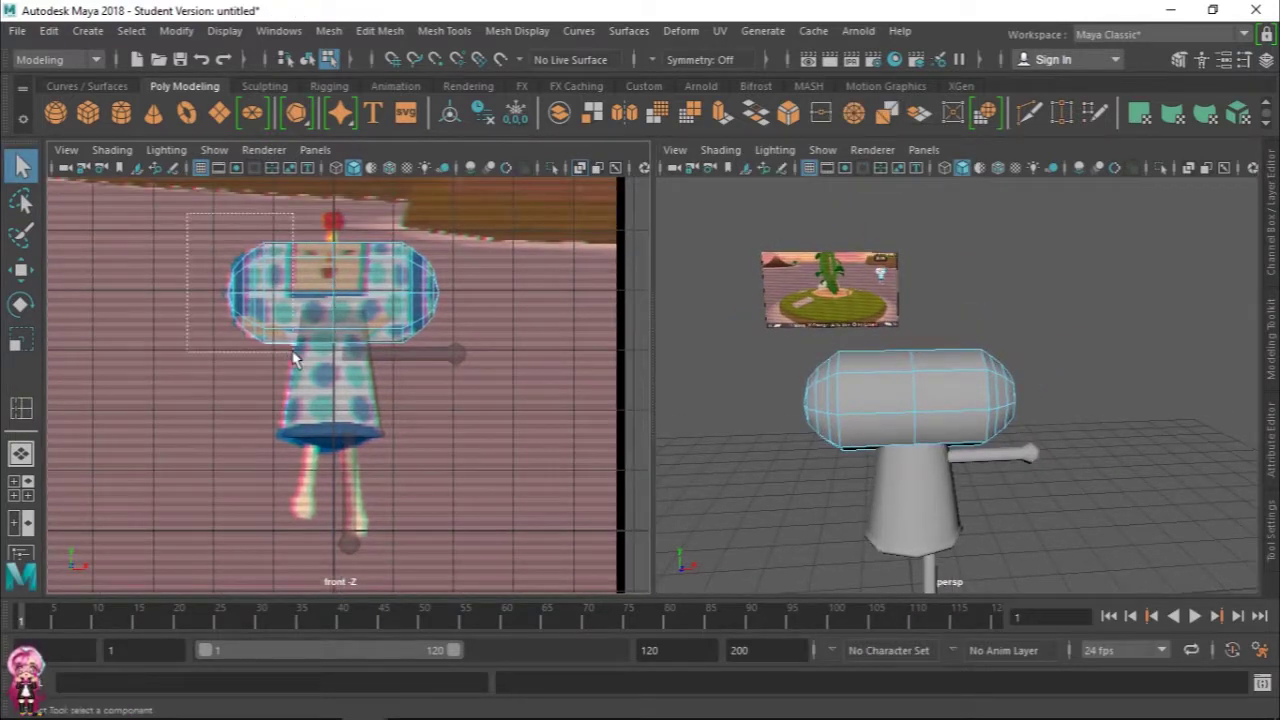
Step: Select faces on the lower body, then return to object mode and select the body cylinder
{"action": "right_click_drag", "start_coordinate": [308, 371], "coordinate": [313, 220]}
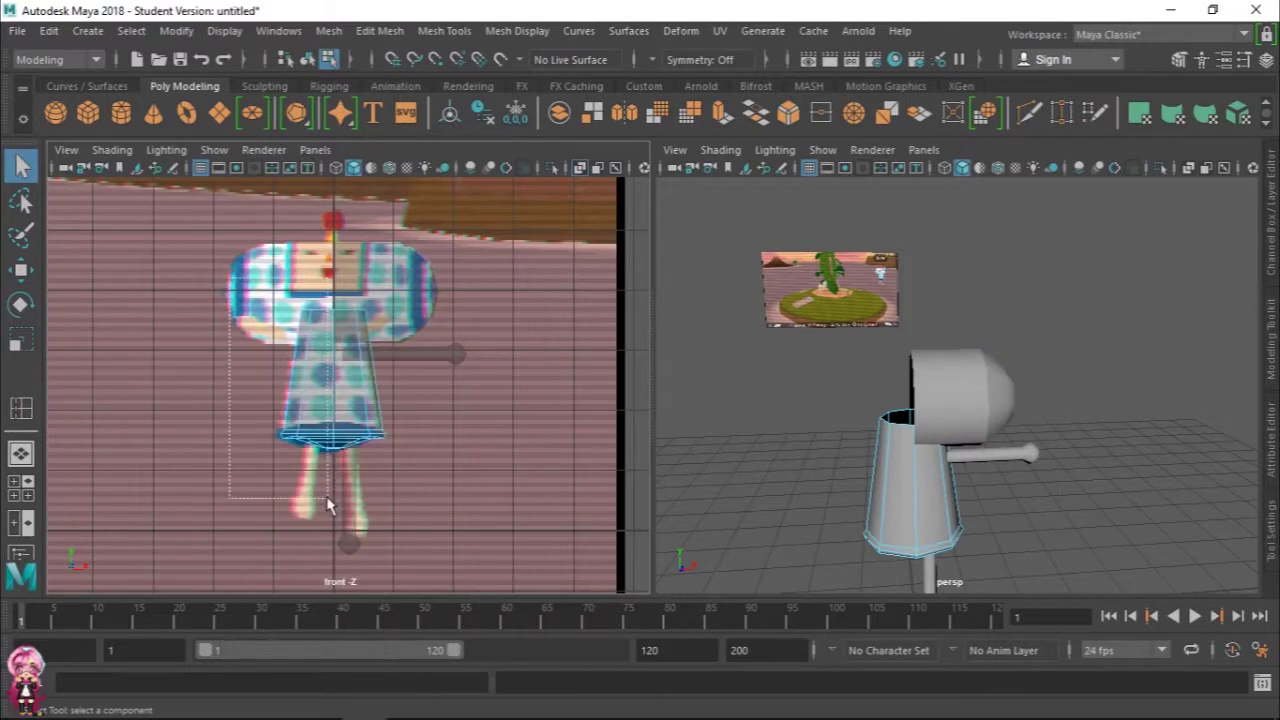
{"action": "left_click_drag", "start_coordinate": [230, 430], "coordinate": [329, 537]}
{"action": "right_click_drag", "start_coordinate": [931, 406], "coordinate": [1047, 397]}
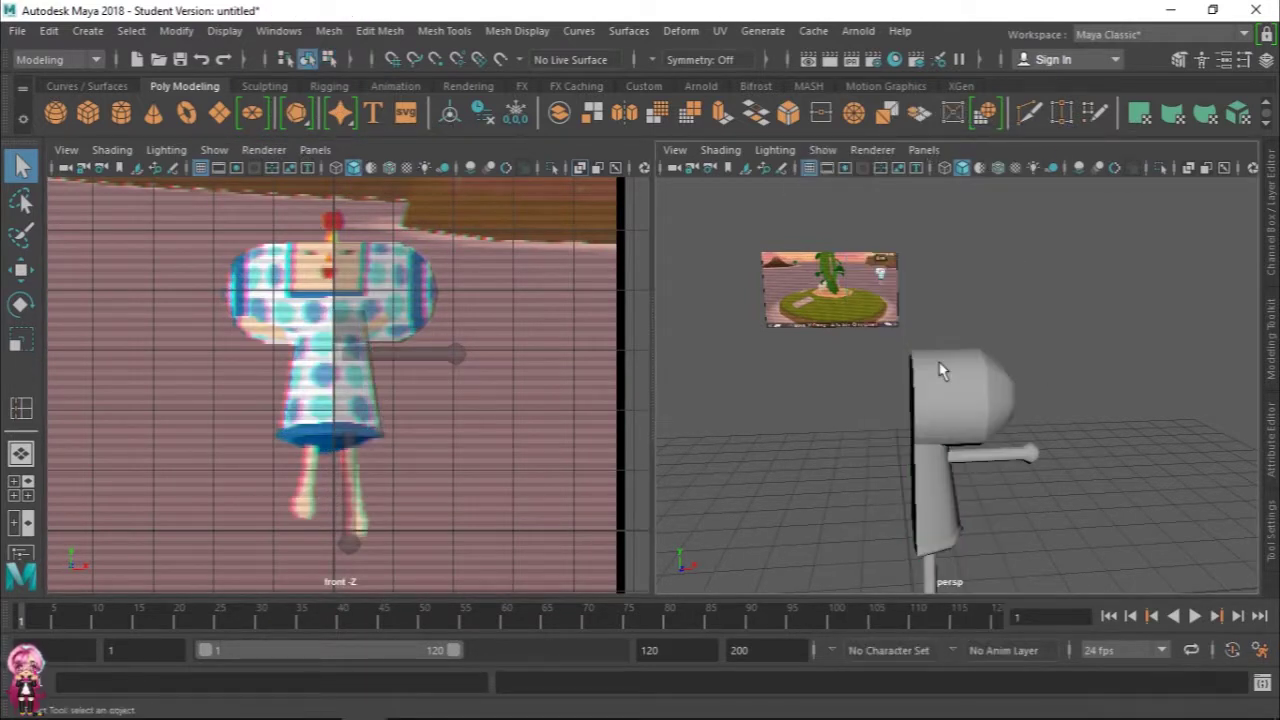
{"action": "left_click_drag", "start_coordinate": [983, 446], "coordinate": [1000, 452], "text": "alt"}
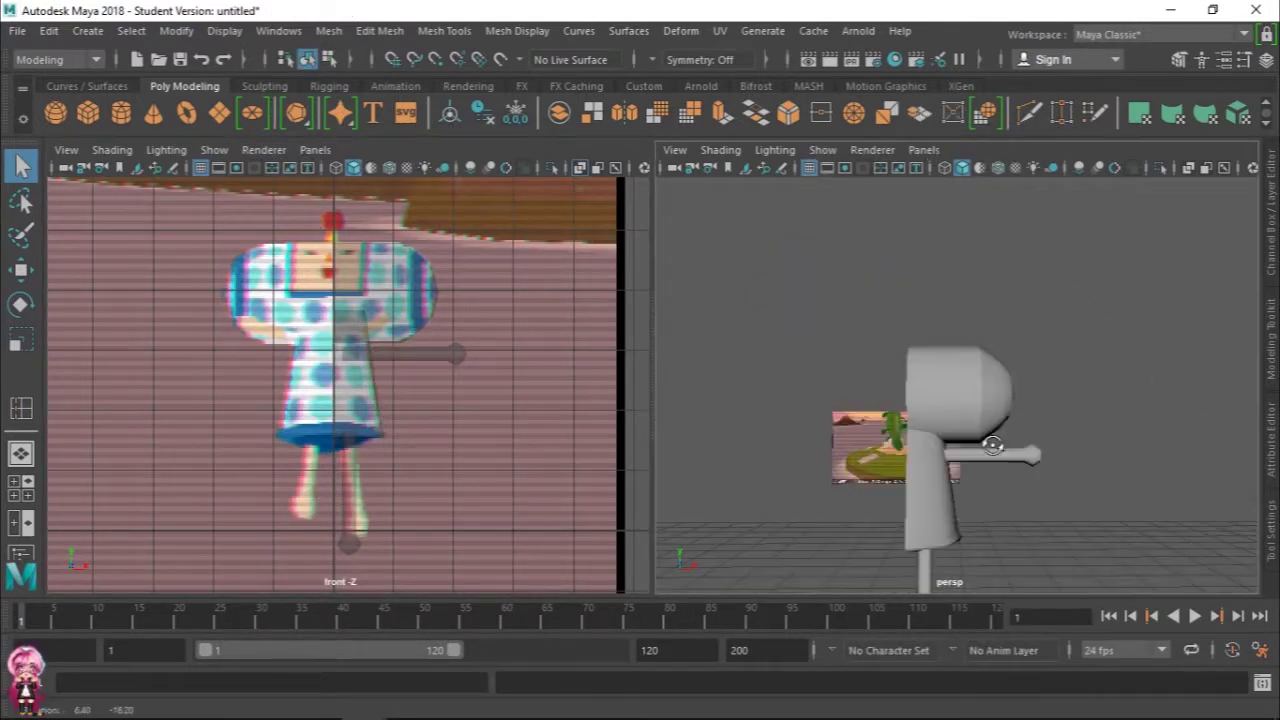
{"action": "left_click", "coordinate": [1000, 452]}
{"action": "mouse_move", "coordinate": [1020, 514]}
{"action": "left_mouse_down", "text": "alt"}
{"action": "mouse_move", "coordinate": [940, 452]}
{"action": "mouse_move", "coordinate": [1014, 491]}
{"action": "mouse_move", "coordinate": [983, 517]}
{"action": "left_mouse_up", "text": "alt"}
Step: Clear the head's construction history with Delete by Type > History
{"action": "key", "text": "Up"}
{"action": "scroll", "coordinate": [997, 529], "scroll_direction": "up", "scroll_amount": 3}
{"action": "left_click", "coordinate": [48, 31]}
{"action": "mouse_move", "coordinate": [102, 252]}
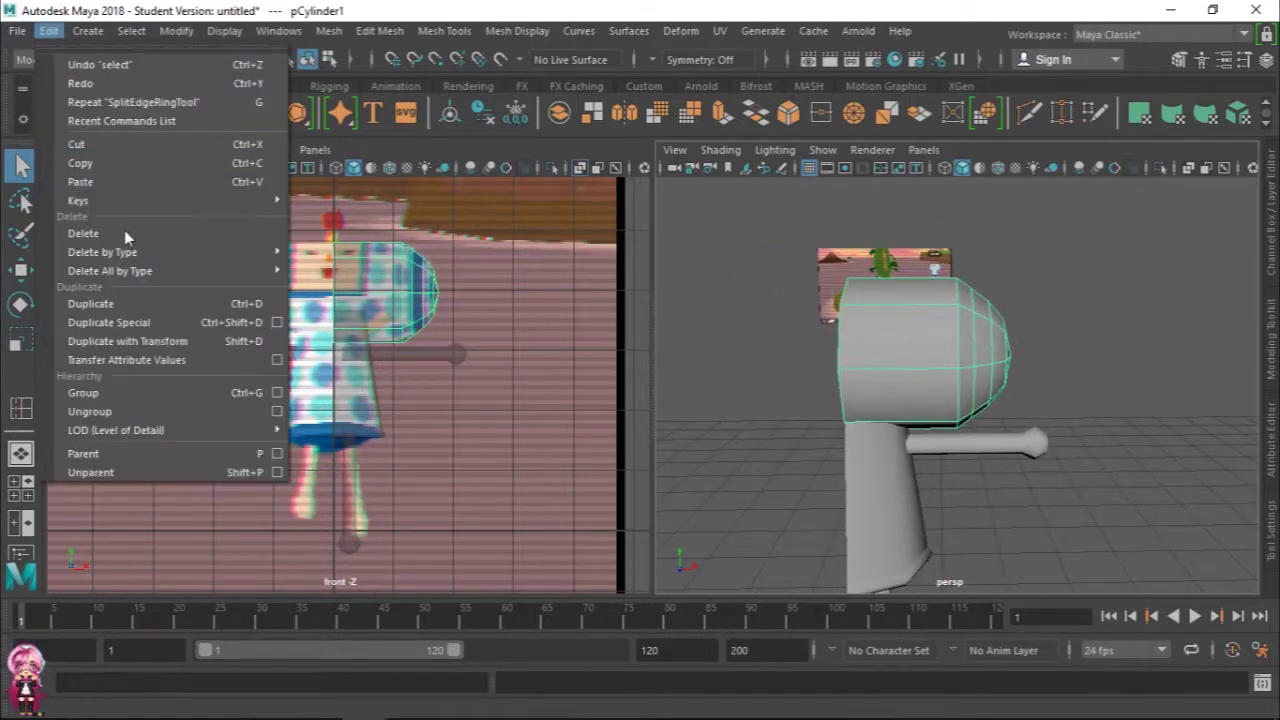
{"action": "left_click", "coordinate": [330, 268]}
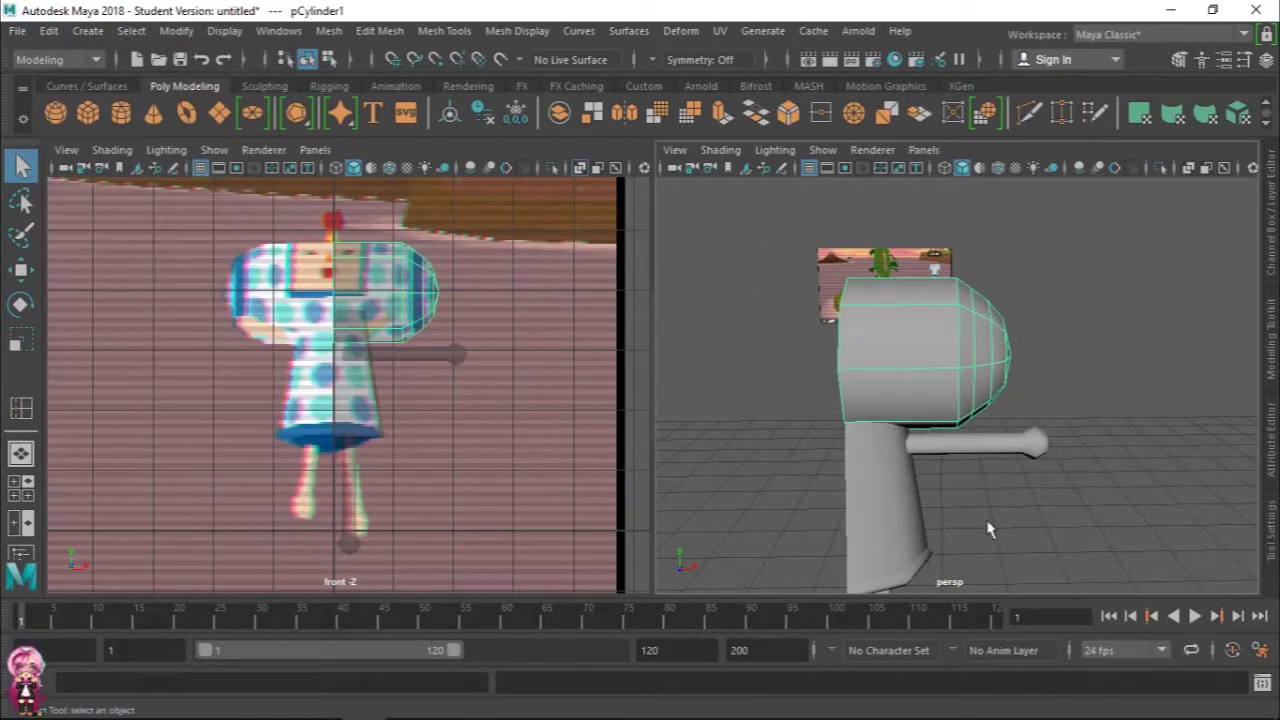
Step: Select the arm and then the leg, and orbit around the character
{"action": "left_click", "coordinate": [1030, 445]}
{"action": "left_click_drag", "start_coordinate": [1030, 445], "coordinate": [1013, 412], "text": "alt"}
{"action": "left_click", "coordinate": [886, 486]}
{"action": "left_click", "coordinate": [1023, 457]}
{"action": "mouse_move", "coordinate": [886, 486]}
{"action": "left_mouse_down", "text": "alt"}
{"action": "mouse_move", "coordinate": [1023, 457]}
{"action": "mouse_move", "coordinate": [1043, 534]}
{"action": "mouse_move", "coordinate": [1171, 543]}
{"action": "mouse_move", "coordinate": [967, 502]}
{"action": "mouse_move", "coordinate": [1034, 420]}
{"action": "mouse_move", "coordinate": [829, 400]}
{"action": "mouse_move", "coordinate": [1165, 474]}
{"action": "left_mouse_up", "text": "alt"}
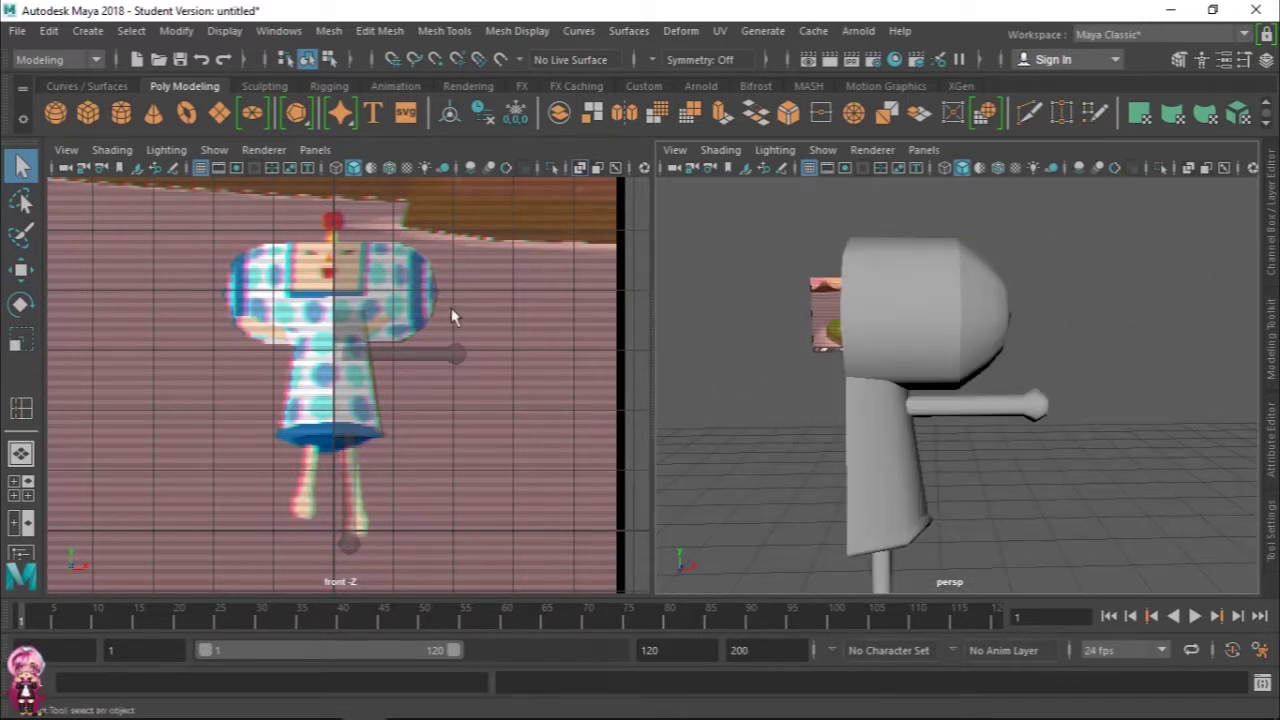
Step: Turn off X-Ray in the front view so the character shows solid grey
{"action": "left_click", "coordinate": [112, 149]}
{"action": "left_click", "coordinate": [118, 345]}
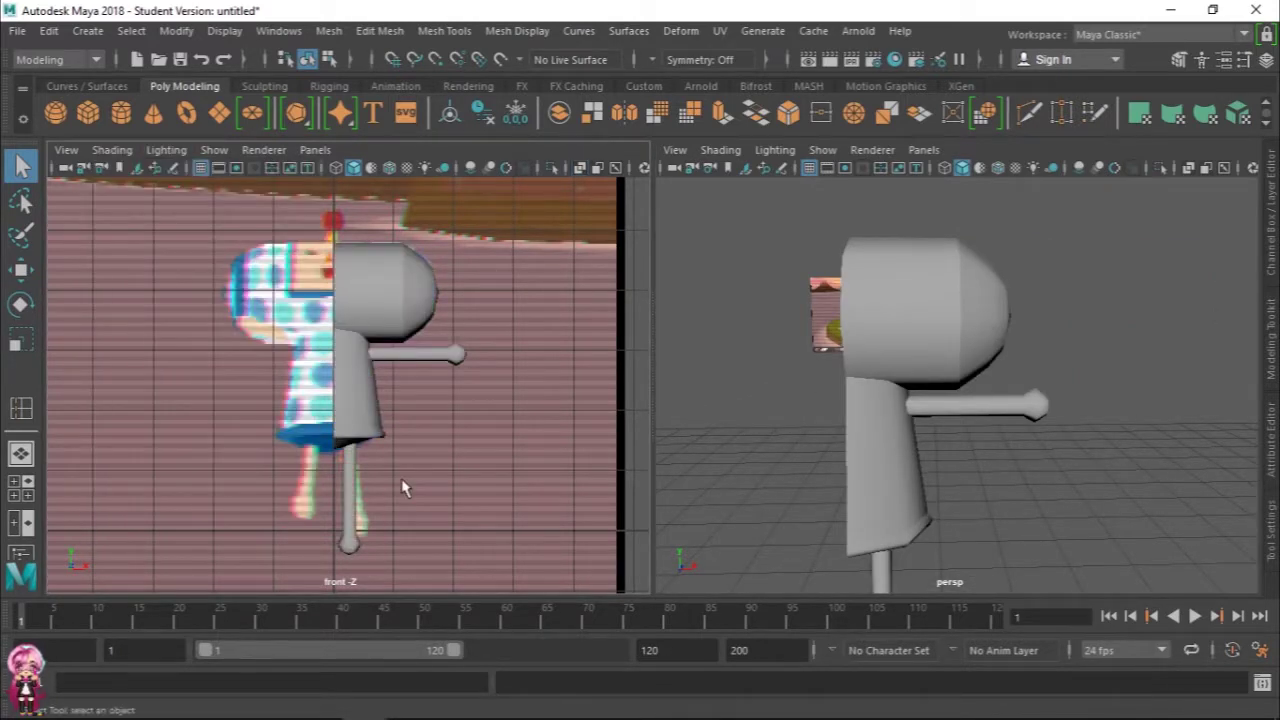
{"action": "left_click", "coordinate": [851, 474]}
{"action": "left_click_drag", "start_coordinate": [851, 474], "coordinate": [874, 437], "text": "alt"}
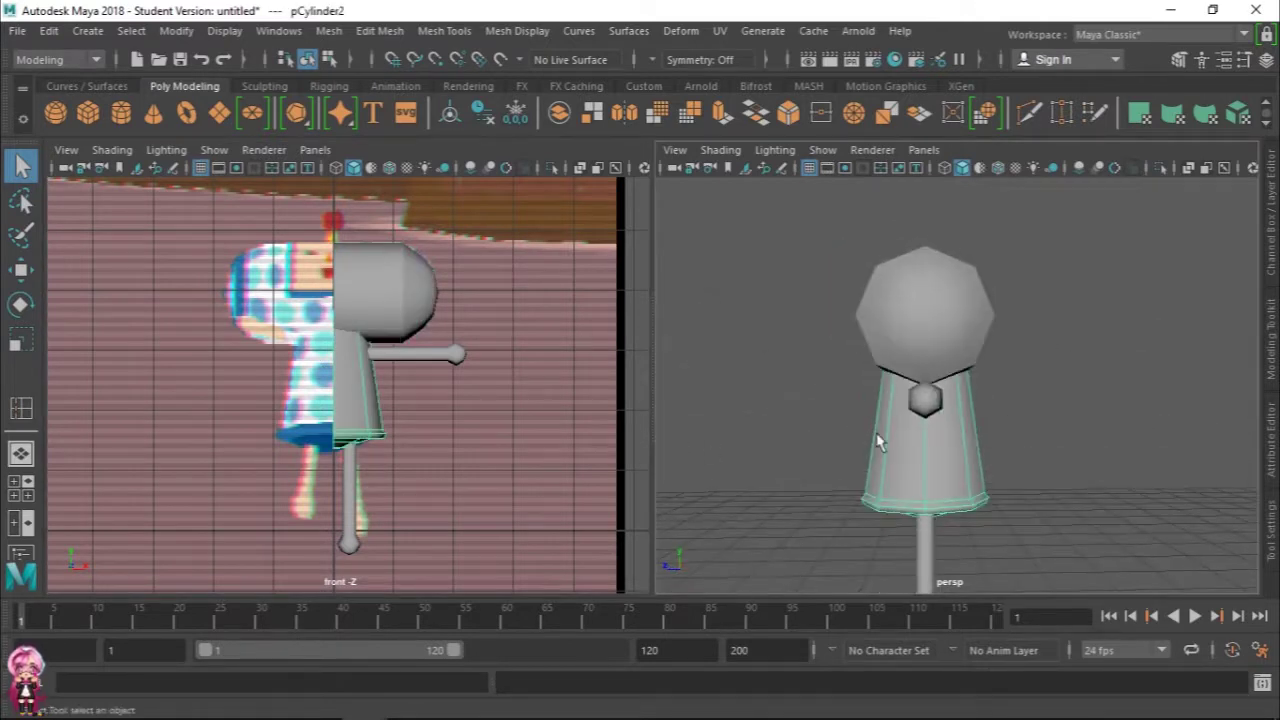
Step: Change the perspective view's shading and orbit to a front-side angle
{"action": "left_click", "coordinate": [721, 149]}
{"action": "left_click", "coordinate": [760, 337]}
{"action": "mouse_move", "coordinate": [760, 337]}
{"action": "left_mouse_down", "text": "alt"}
{"action": "mouse_move", "coordinate": [1020, 363]}
{"action": "mouse_move", "coordinate": [1012, 400]}
{"action": "left_mouse_up", "text": "alt"}
{"action": "left_click_drag", "start_coordinate": [963, 437], "coordinate": [709, 409], "text": "alt"}
{"action": "key", "text": "r"}
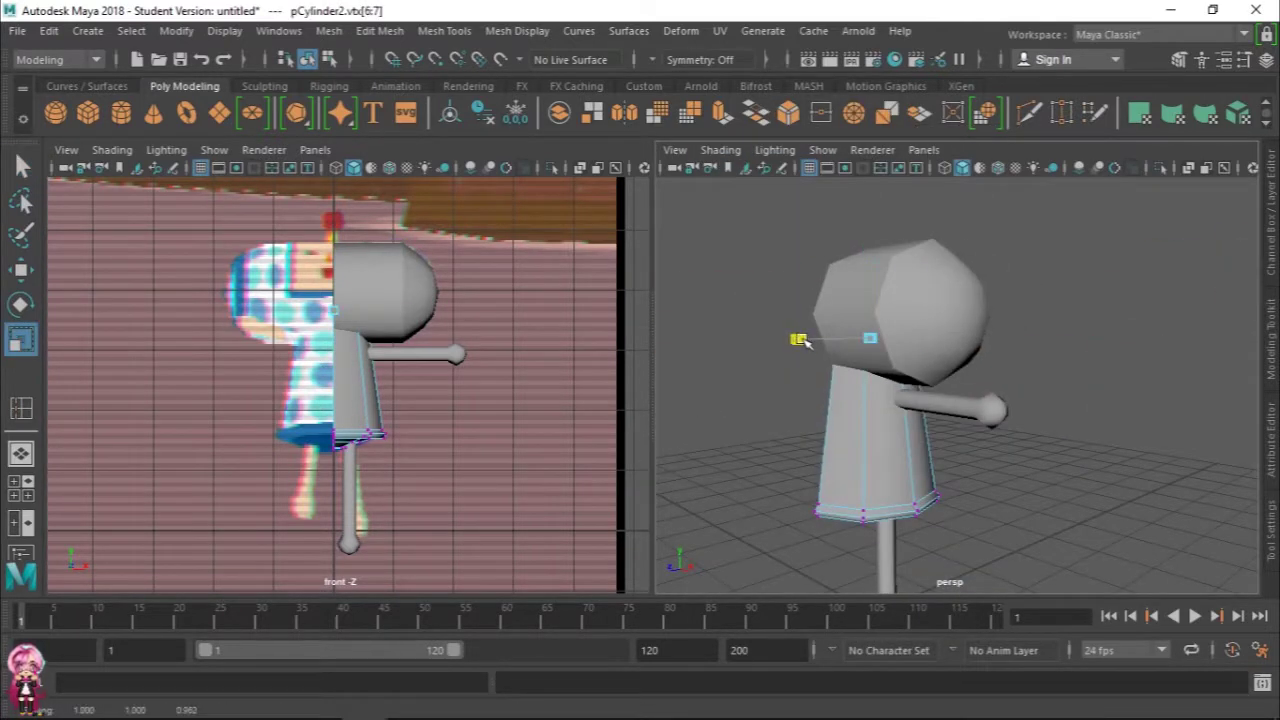
{"action": "mouse_move", "coordinate": [815, 342]}
{"action": "left_mouse_down", "text": "alt"}
{"action": "mouse_move", "coordinate": [700, 345]}
{"action": "mouse_move", "coordinate": [859, 358]}
{"action": "mouse_move", "coordinate": [960, 385]}
{"action": "mouse_move", "coordinate": [756, 390]}
{"action": "left_mouse_up", "text": "alt"}
Step: Inspect the body from side and back angles, then select the head in object mode
{"action": "right_click_drag", "start_coordinate": [894, 171], "coordinate": [903, 406]}
{"action": "left_click_drag", "start_coordinate": [880, 434], "coordinate": [1151, 455], "text": "alt"}
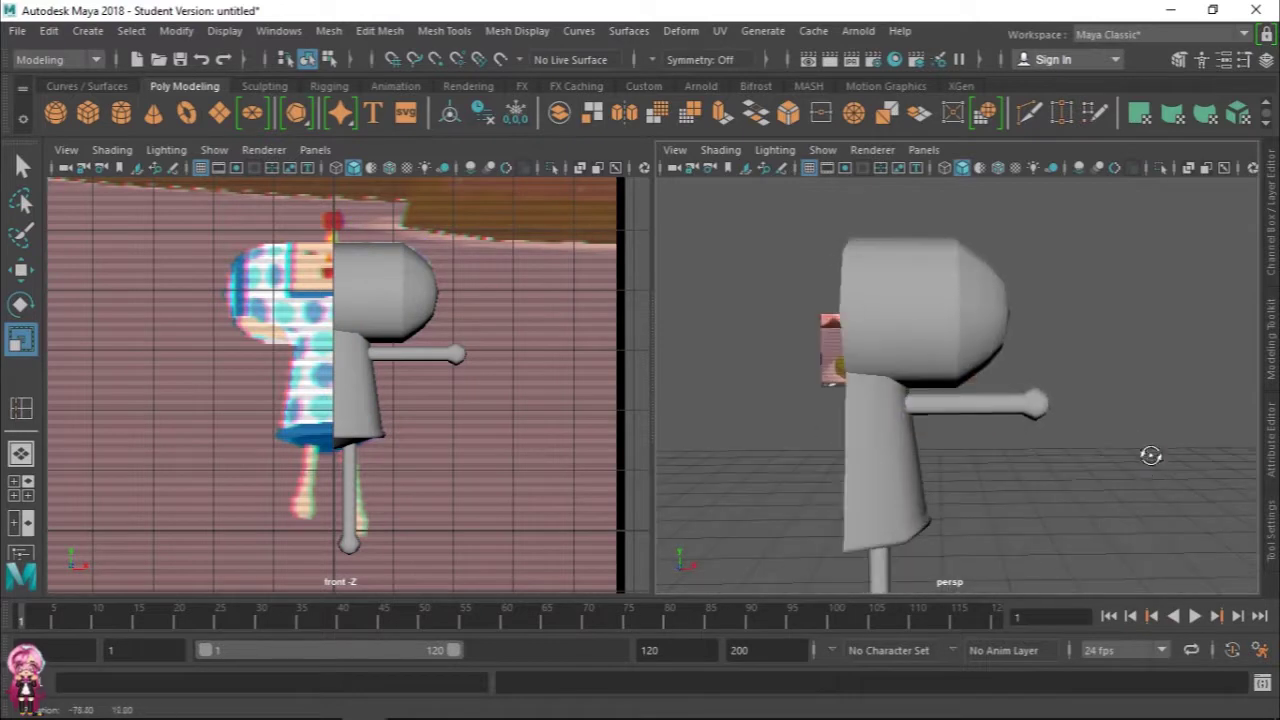
{"action": "left_click_drag", "start_coordinate": [1054, 489], "coordinate": [1006, 463], "text": "alt"}
{"action": "left_click", "coordinate": [1033, 460]}
{"action": "mouse_move", "coordinate": [1071, 509]}
{"action": "left_mouse_down", "text": "alt"}
{"action": "mouse_move", "coordinate": [849, 451]}
{"action": "mouse_move", "coordinate": [986, 523]}
{"action": "left_mouse_up", "text": "alt"}
{"action": "right_click_drag", "start_coordinate": [900, 172], "coordinate": [997, 139]}
{"action": "mouse_move", "coordinate": [997, 300]}
{"action": "left_mouse_down", "text": "alt"}
{"action": "mouse_move", "coordinate": [1020, 400]}
{"action": "mouse_move", "coordinate": [1048, 405]}
{"action": "mouse_move", "coordinate": [991, 443]}
{"action": "mouse_move", "coordinate": [940, 410]}
{"action": "mouse_move", "coordinate": [905, 337]}
{"action": "left_mouse_up", "text": "alt"}
Step: Create a new polygon cylinder and raise it above the head
{"action": "scroll", "coordinate": [1030, 366], "scroll_direction": "up", "scroll_amount": 5}
{"action": "mouse_move", "coordinate": [1034, 366]}
{"action": "left_mouse_down", "text": "alt"}
{"action": "mouse_move", "coordinate": [1086, 414]}
{"action": "mouse_move", "coordinate": [1114, 400]}
{"action": "left_mouse_up", "text": "alt"}
{"action": "left_click", "coordinate": [121, 112]}
{"action": "scroll", "coordinate": [700, 363], "scroll_direction": "down", "scroll_amount": 5}
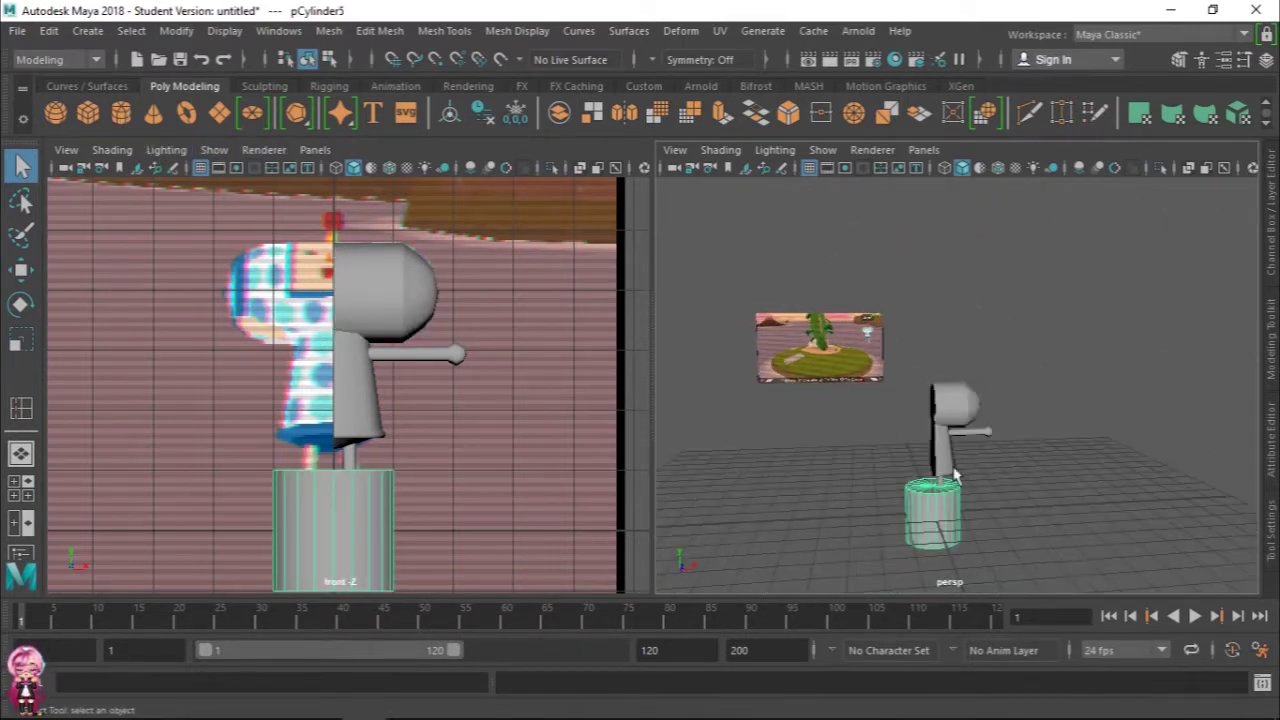
{"action": "key", "text": "w"}
{"action": "left_click_drag", "start_coordinate": [933, 415], "coordinate": [933, 263]}
{"action": "scroll", "coordinate": [440, 200], "scroll_direction": "up", "scroll_amount": 2}
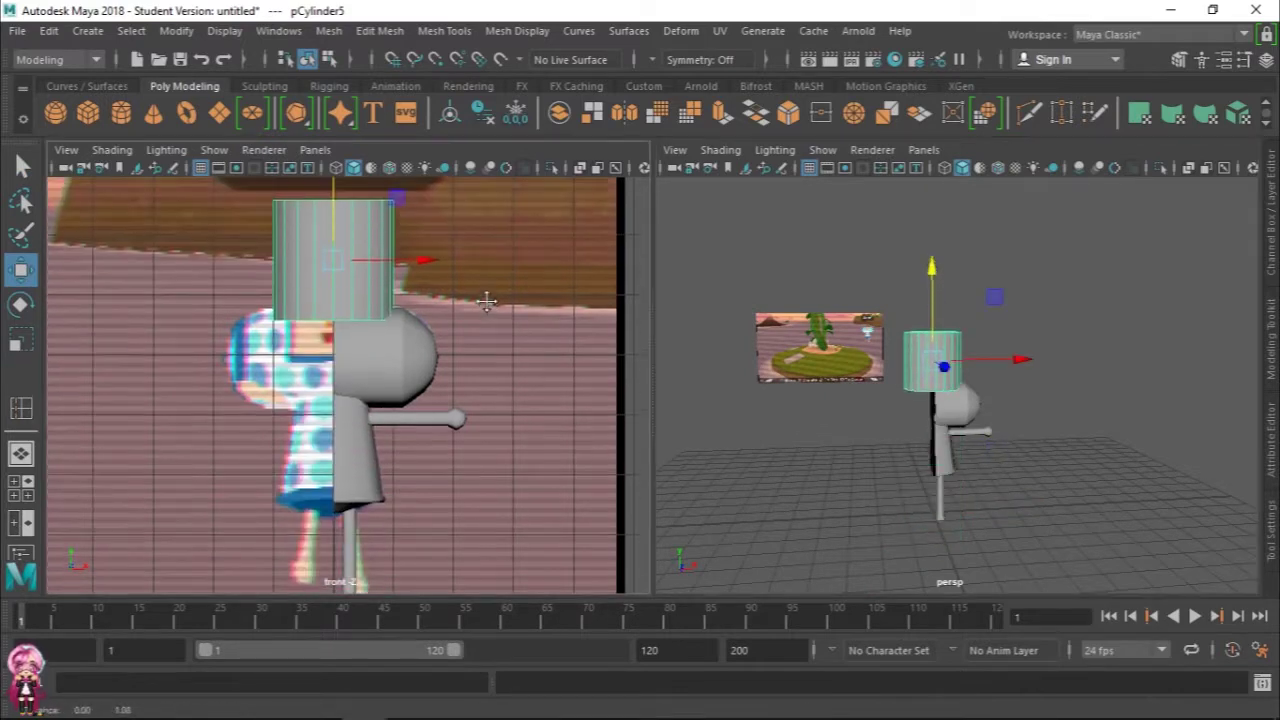
{"action": "scroll", "coordinate": [440, 200], "scroll_direction": "up", "scroll_amount": 2}
Step: Show the cylinder's edges over the shaded model in the front view
{"action": "left_click", "coordinate": [65, 150]}
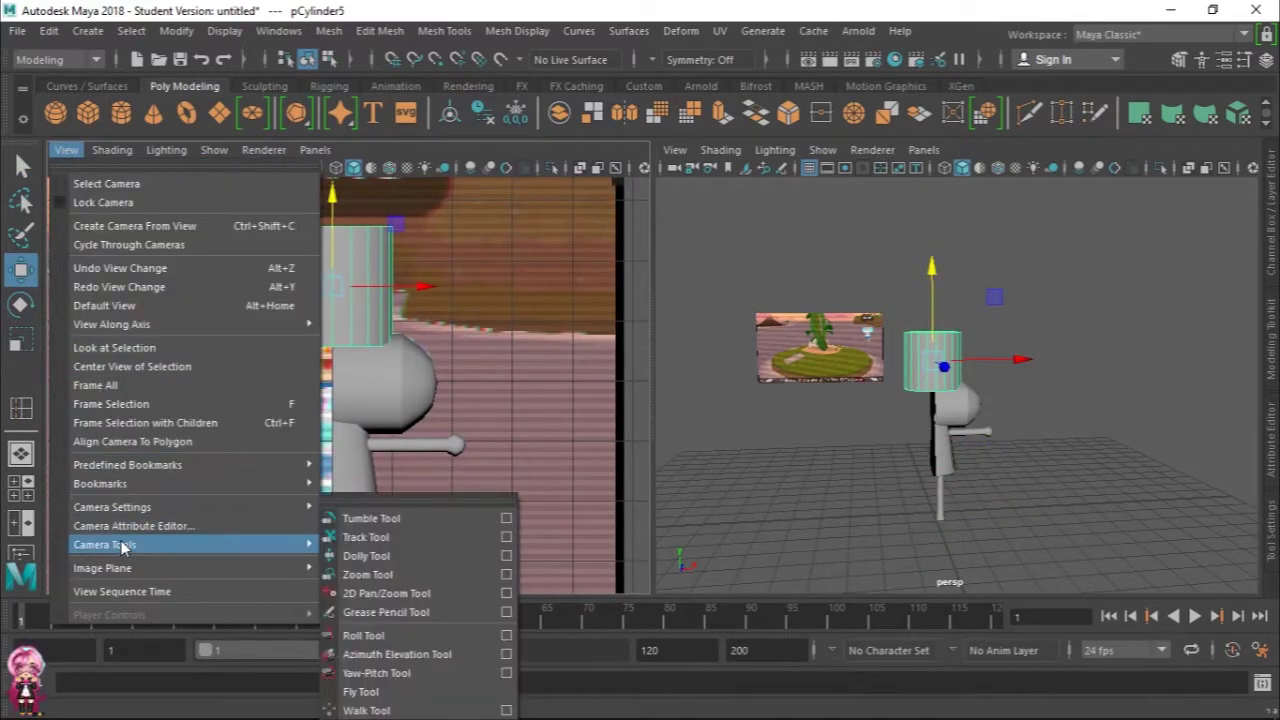
{"action": "left_click", "coordinate": [150, 375]}
{"action": "scroll", "coordinate": [374, 403], "scroll_direction": "up", "scroll_amount": 2}
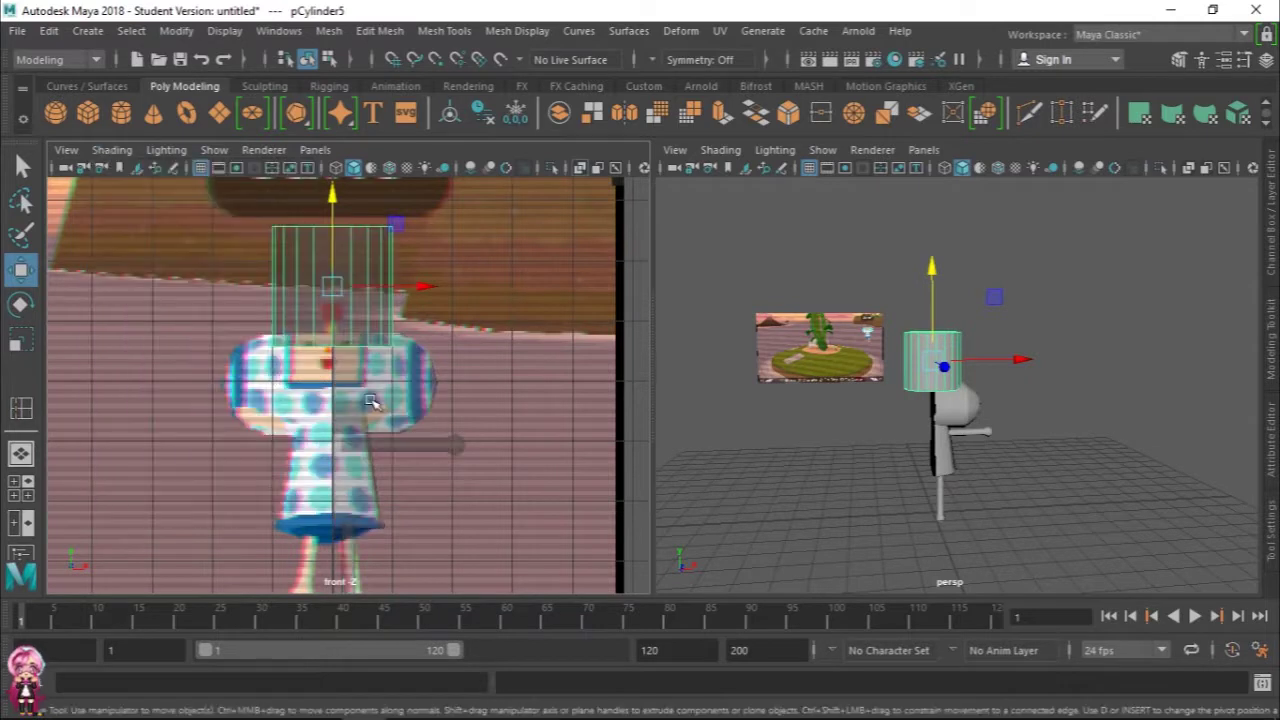
{"action": "scroll", "coordinate": [438, 372], "scroll_direction": "up", "scroll_amount": 2}
{"action": "scroll", "coordinate": [508, 414], "scroll_direction": "up", "scroll_amount": 2}
Step: Set the cylinder's Subdivisions Axis to 8 in the Channel Box
{"action": "left_click", "coordinate": [1272, 230]}
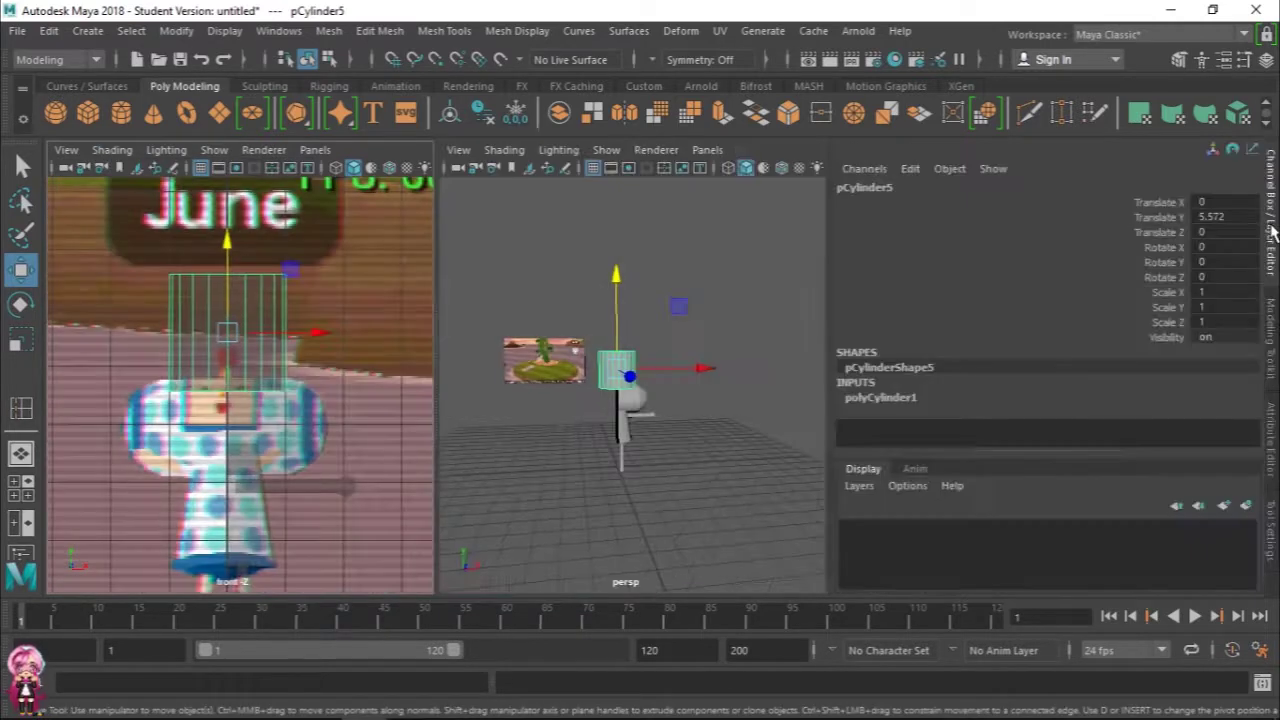
{"action": "left_click", "coordinate": [960, 400]}
{"action": "scroll", "coordinate": [1188, 431], "scroll_direction": "down", "scroll_amount": 2}
{"action": "scroll", "coordinate": [1195, 430], "scroll_direction": "down", "scroll_amount": 2}
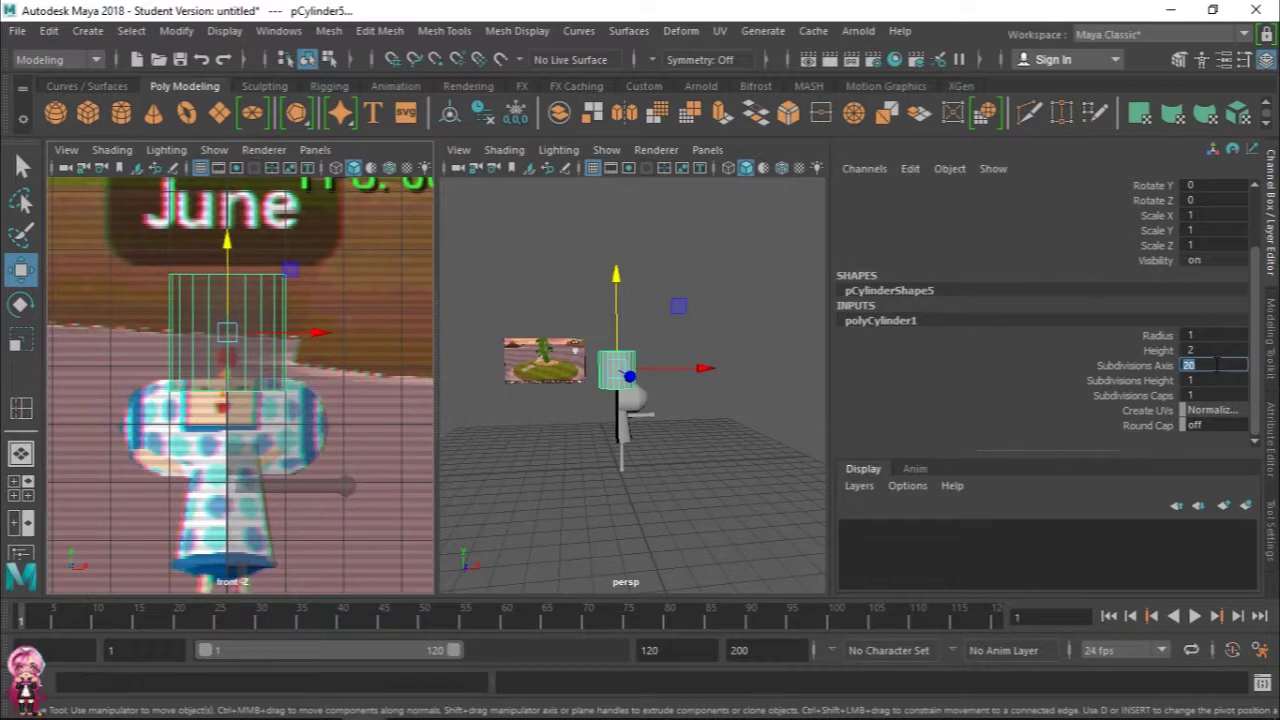
{"action": "key", "text": "Return"}
{"action": "left_click", "coordinate": [1267, 289]}
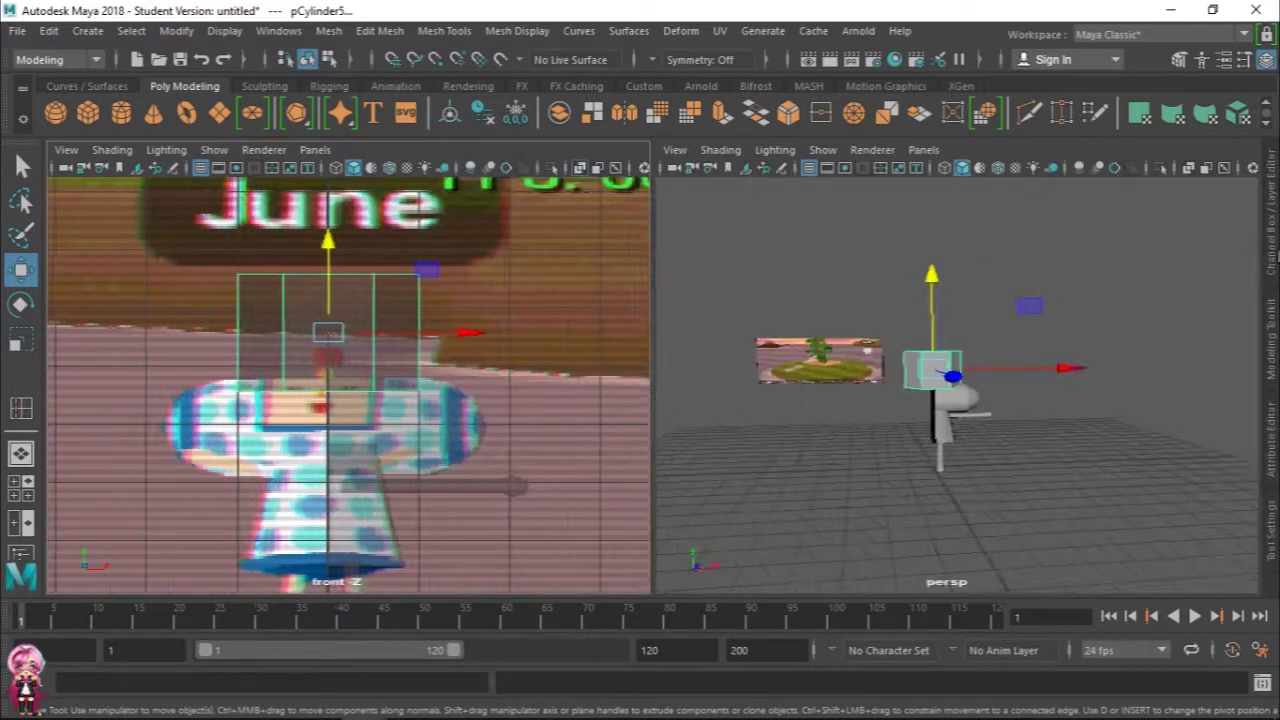
{"action": "left_click", "coordinate": [1271, 258]}
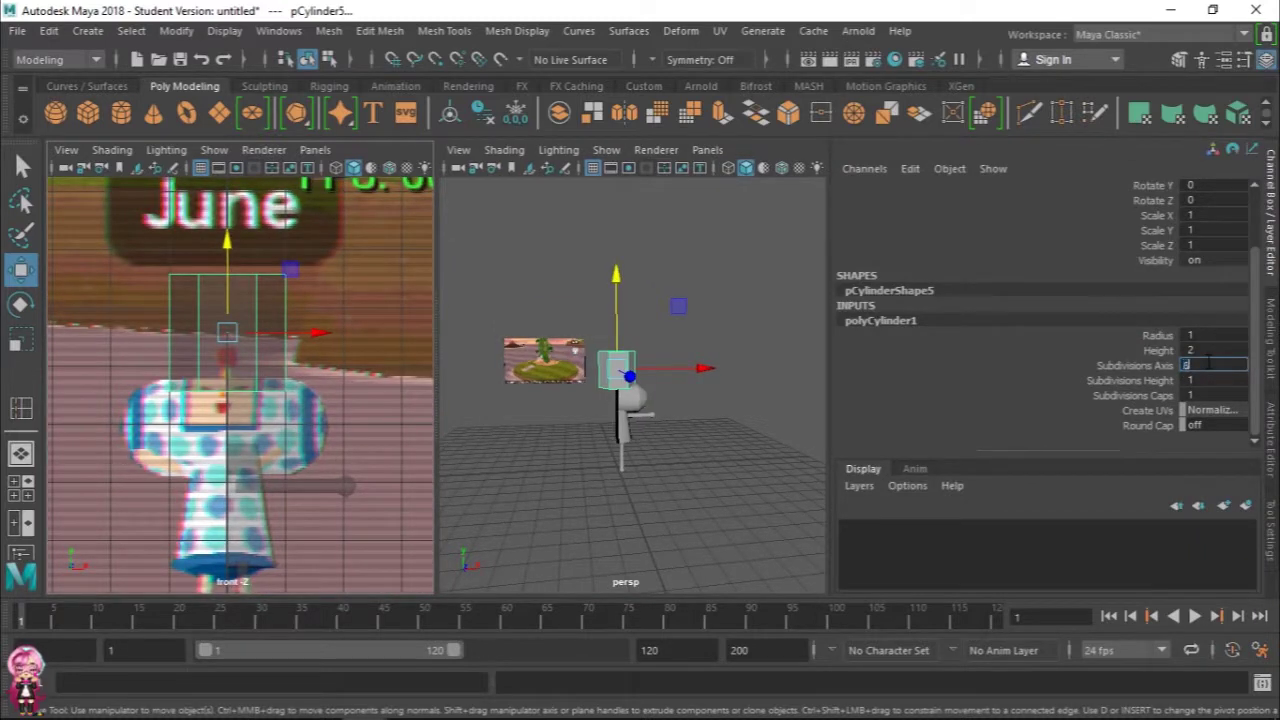
{"action": "key", "text": "Return"}
{"action": "left_click", "coordinate": [1271, 240]}
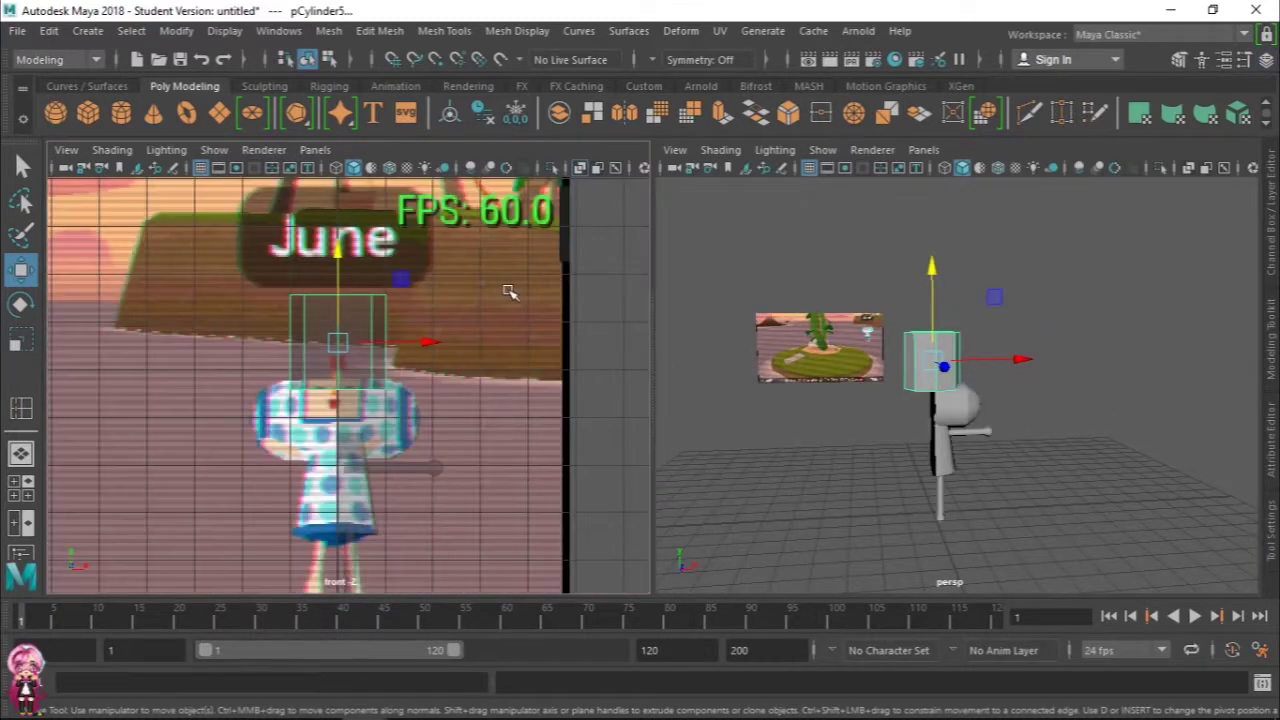
{"action": "scroll", "coordinate": [551, 334], "scroll_direction": "up", "scroll_amount": 3}
{"action": "scroll", "coordinate": [554, 380], "scroll_direction": "down", "scroll_amount": 2}
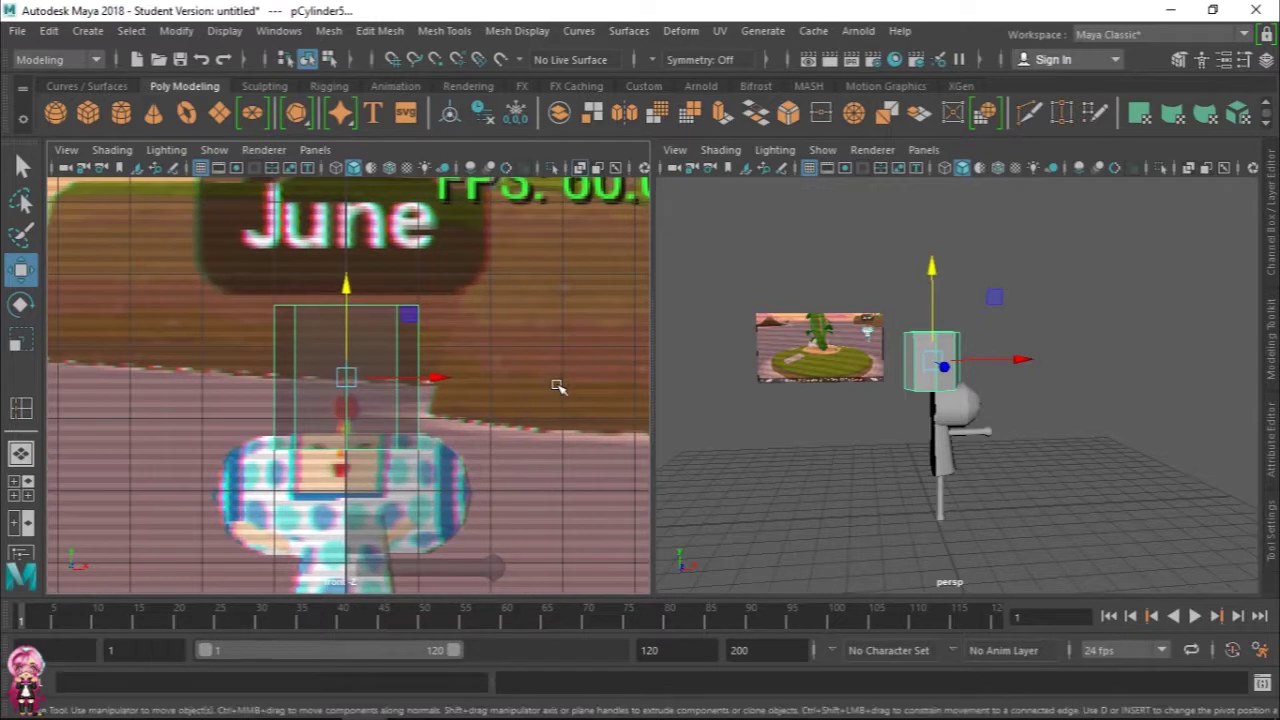
Step: Scale the cylinder into a thin stalk, about 0.119 on X and Z
{"action": "key", "text": "r"}
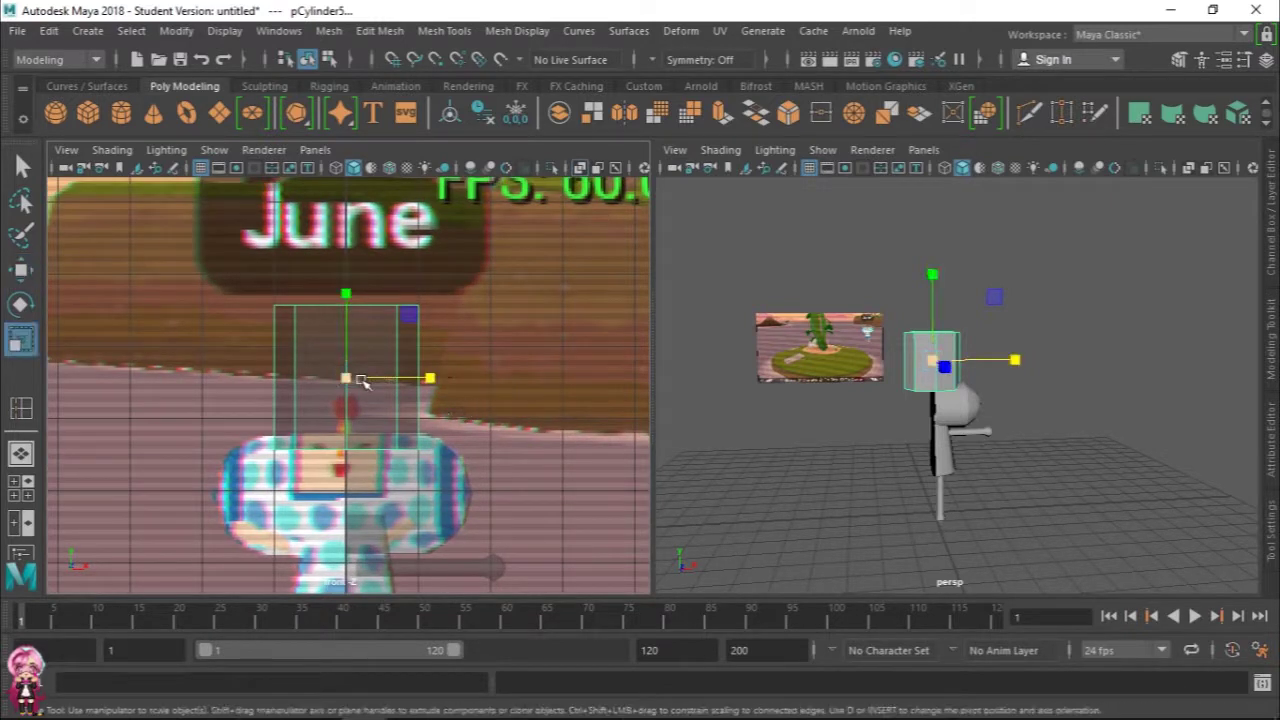
{"action": "left_click_drag", "start_coordinate": [343, 378], "coordinate": [310, 378]}
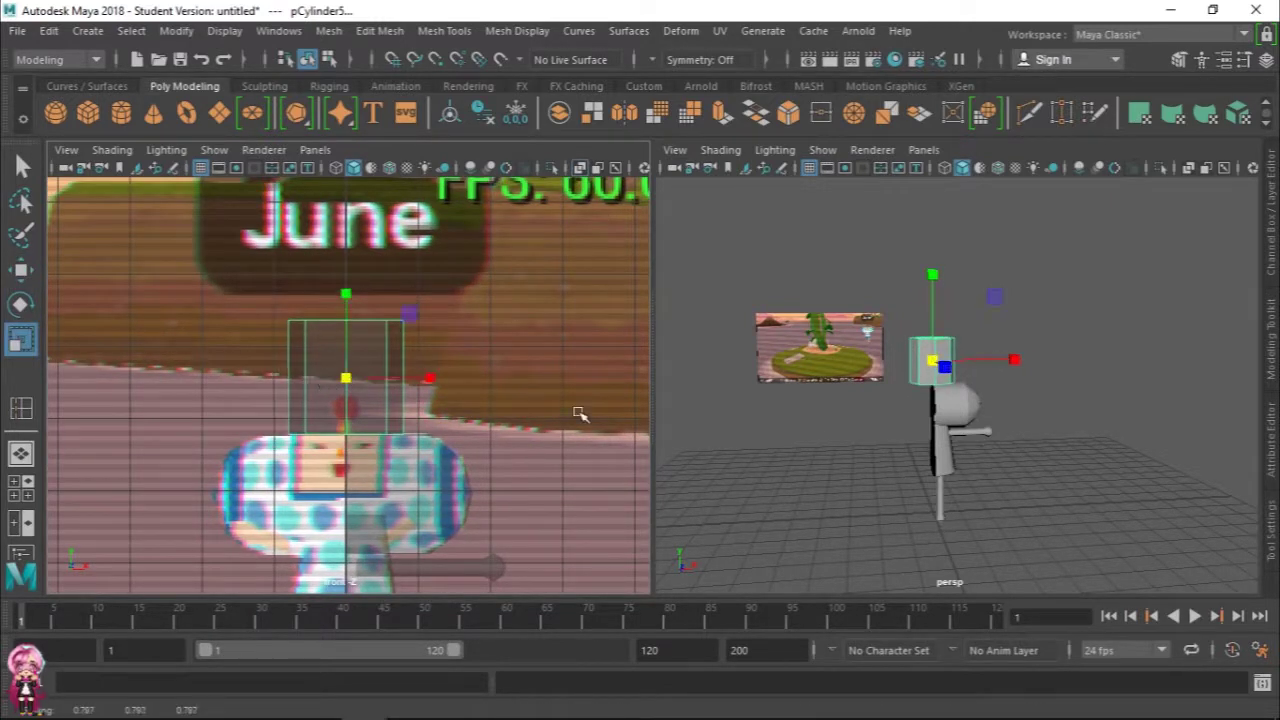
{"action": "left_click_drag", "start_coordinate": [948, 396], "coordinate": [1037, 463], "text": "alt"}
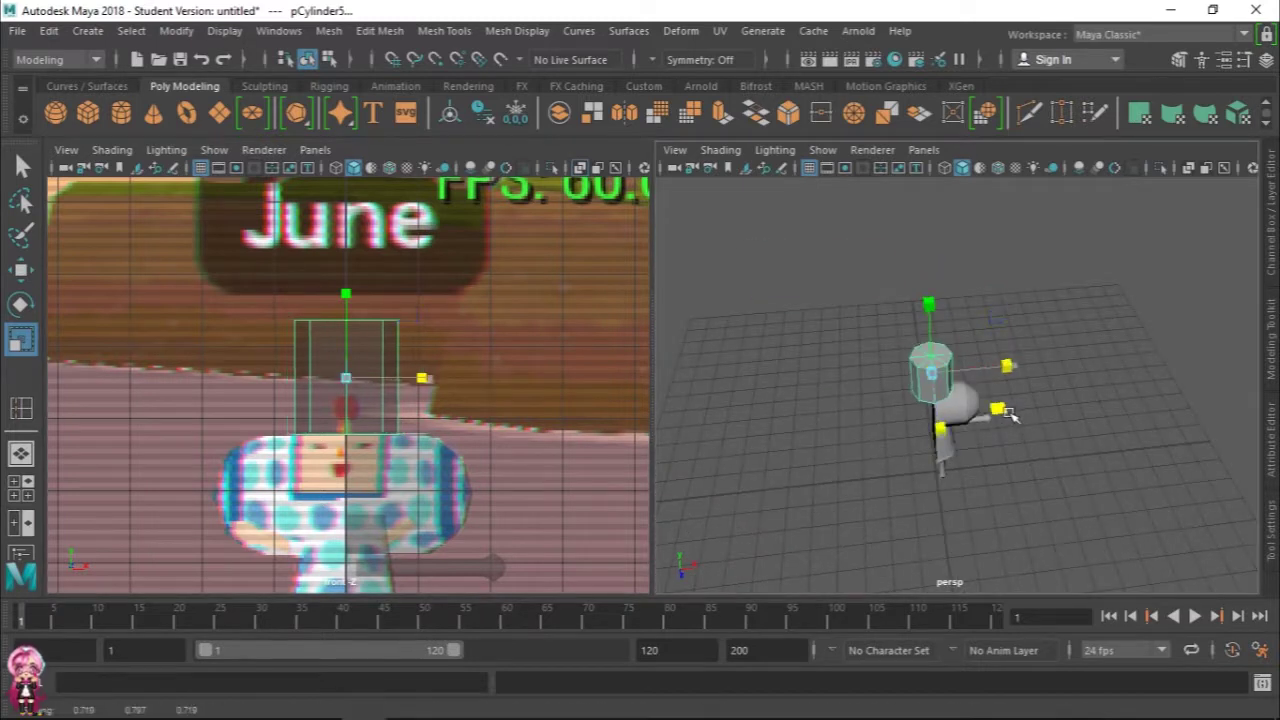
{"action": "left_click_drag", "start_coordinate": [1000, 408], "coordinate": [978, 412]}
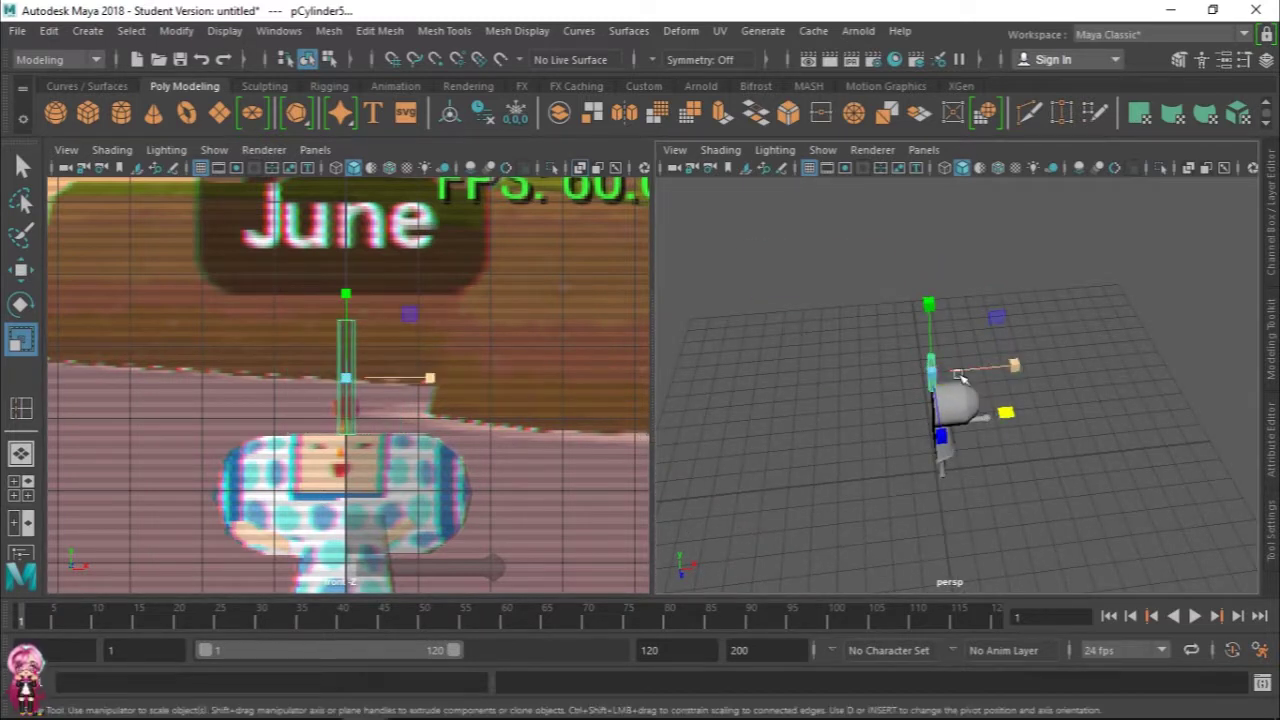
{"action": "scroll", "coordinate": [831, 300], "scroll_direction": "up", "scroll_amount": 5}
Step: Select the stalk's top vertices and lower them to shorten the stalk
{"action": "right_click_drag", "start_coordinate": [330, 338], "coordinate": [280, 338]}
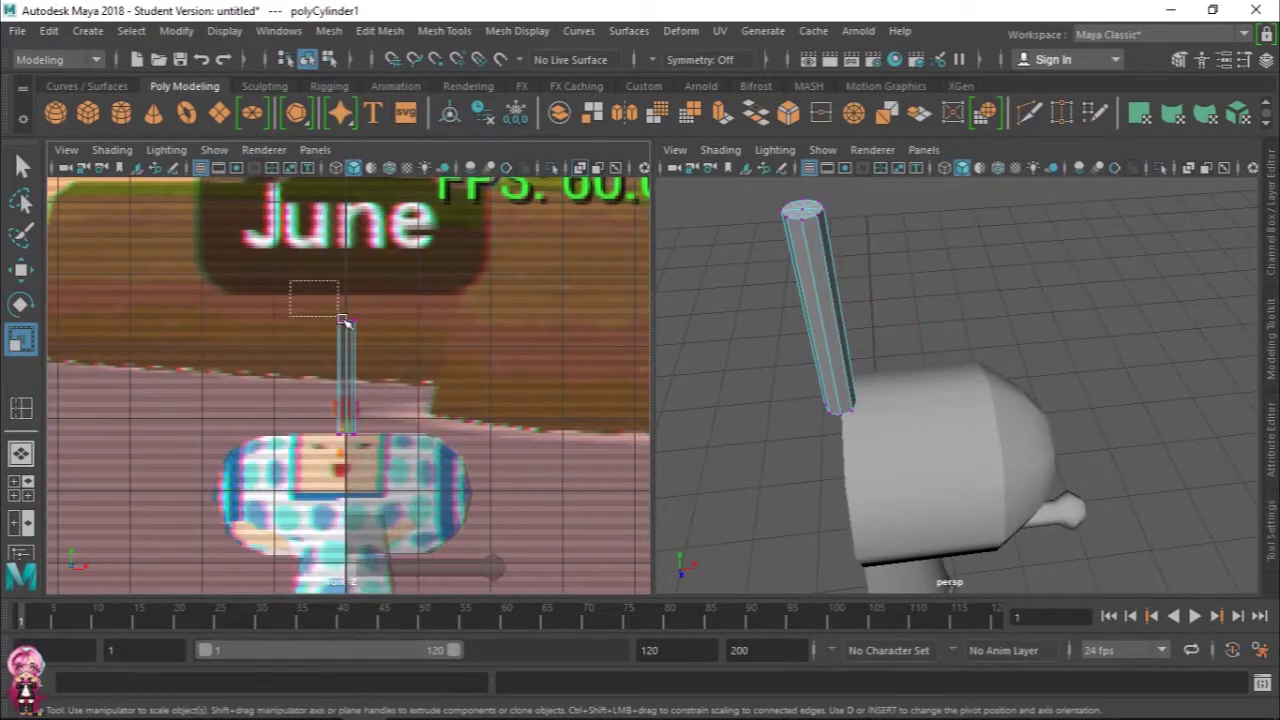
{"action": "left_click_drag", "start_coordinate": [288, 290], "coordinate": [394, 343]}
{"action": "key", "text": "w"}
{"action": "left_click_drag", "start_coordinate": [345, 232], "coordinate": [345, 310]}
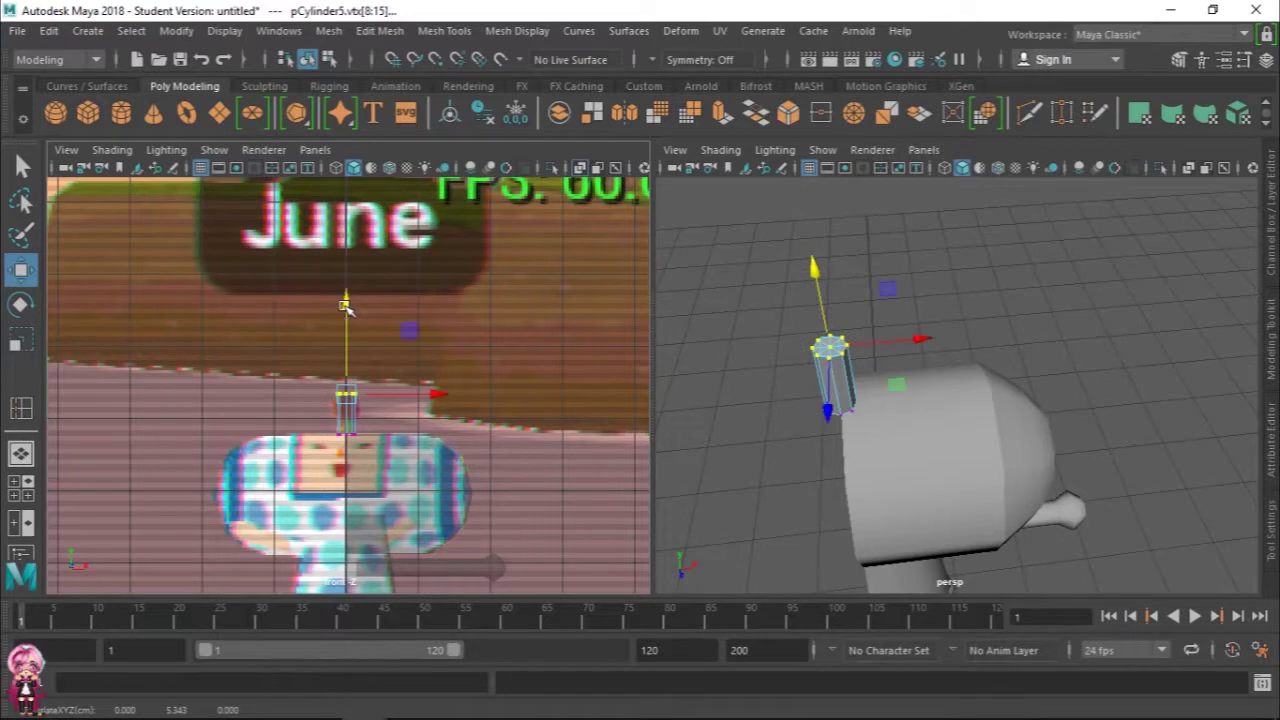
{"action": "left_click_drag", "start_coordinate": [1000, 460], "coordinate": [1043, 443], "text": "alt"}
Step: Merge the top vertices to center so the stalk tapers to a point
{"action": "right_click", "coordinate": [838, 326], "text": "shift"}
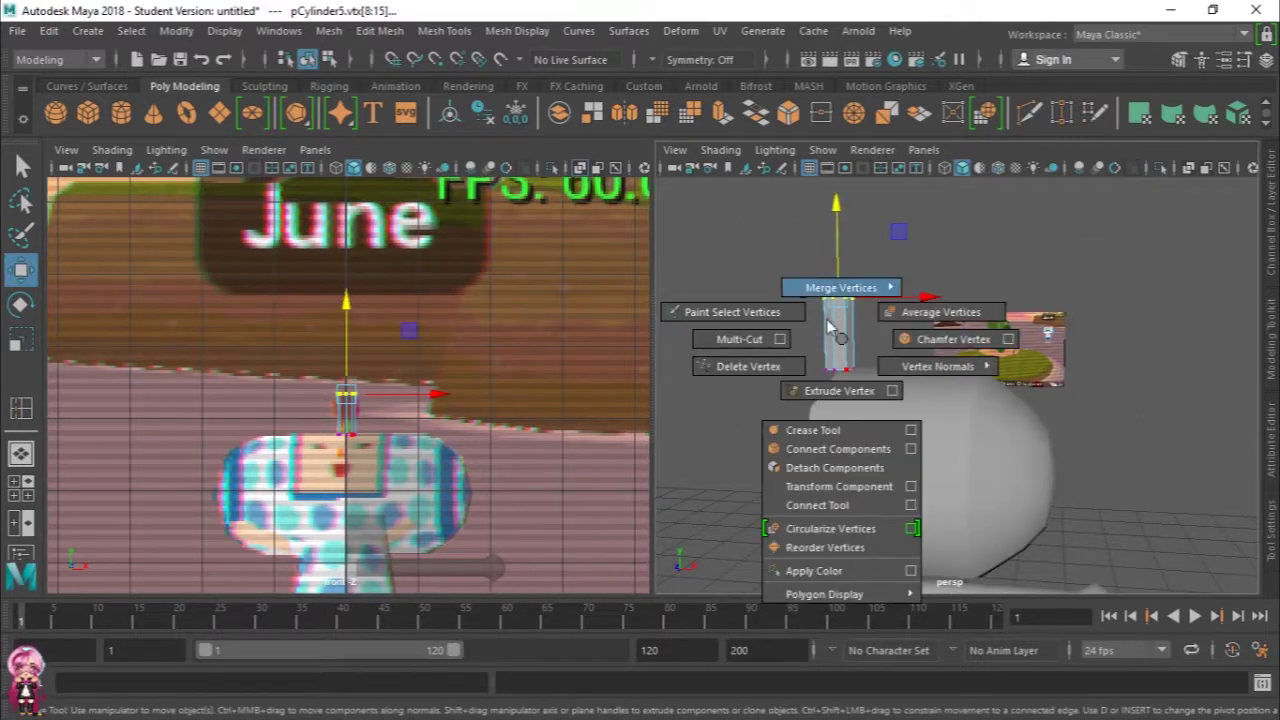
{"action": "left_click_drag", "start_coordinate": [838, 330], "coordinate": [847, 375], "text": "alt"}
{"action": "right_click_drag", "start_coordinate": [847, 375], "coordinate": [863, 251], "text": "shift"}
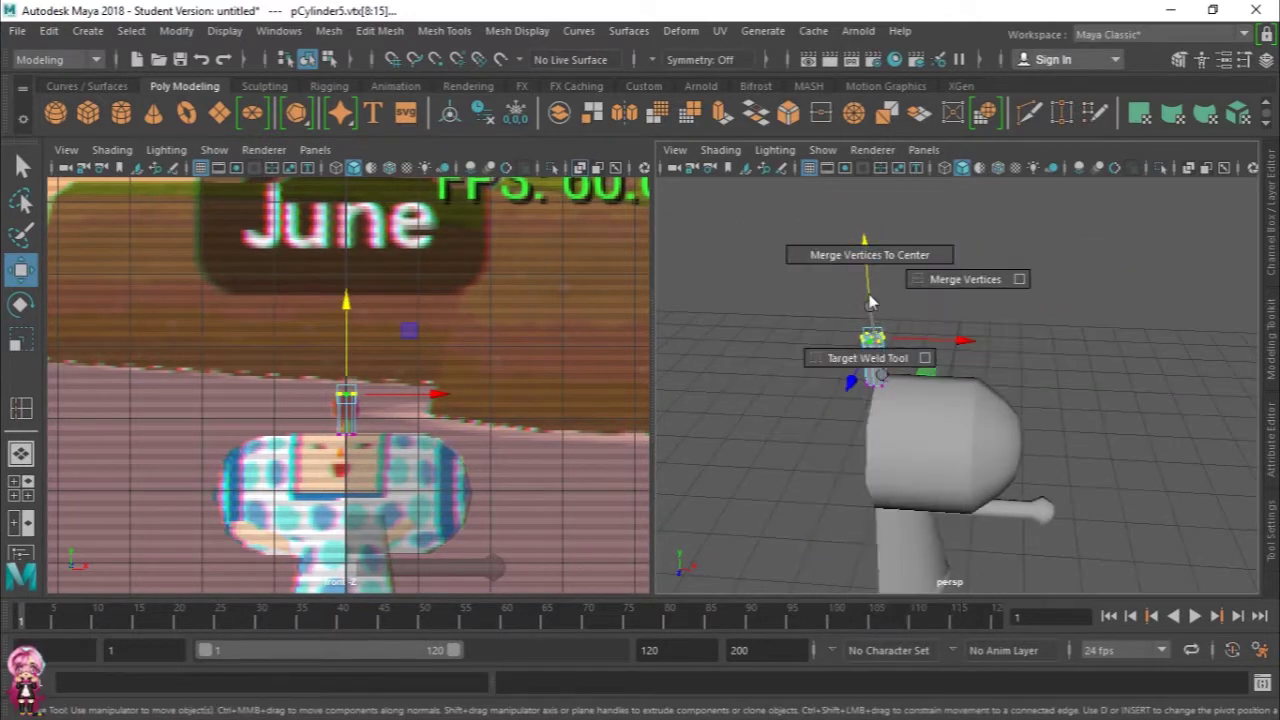
{"action": "scroll", "coordinate": [868, 383], "scroll_direction": "up", "scroll_amount": 2}
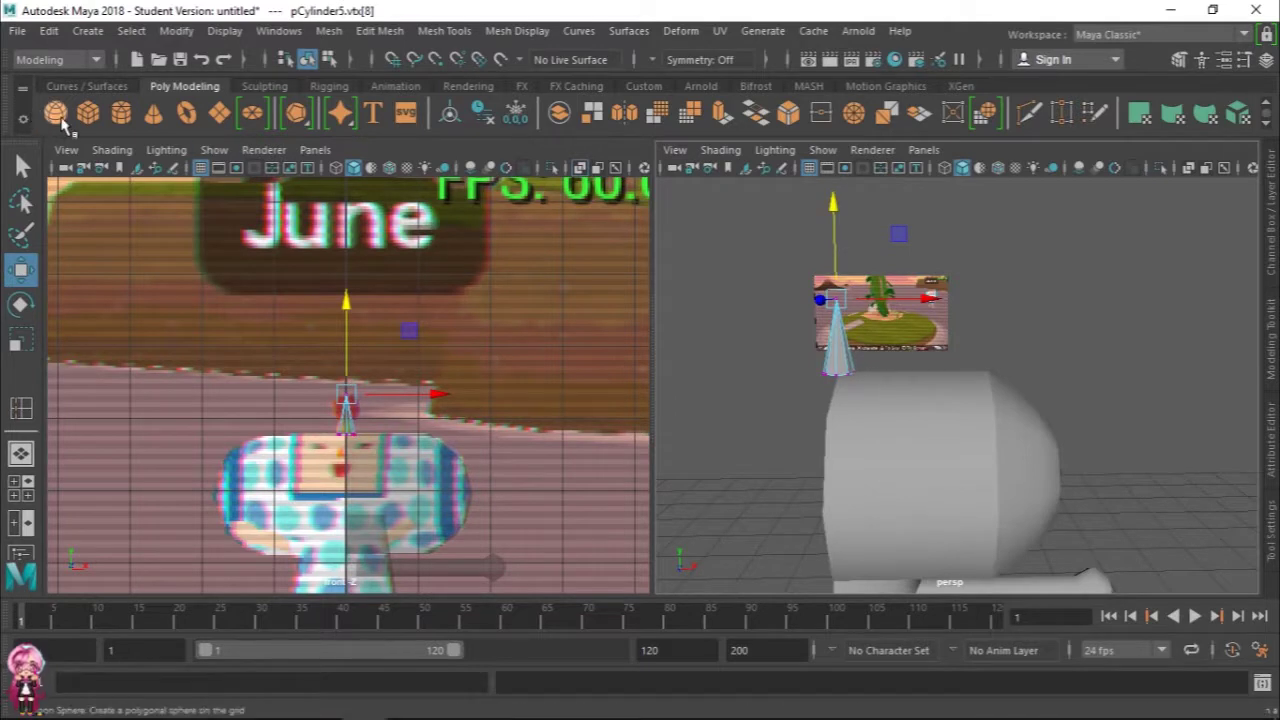
Step: Delete the leftover cube pCube1 below the figure
{"action": "left_click", "coordinate": [991, 446]}
{"action": "key", "text": "f"}
{"action": "scroll", "coordinate": [991, 446], "scroll_direction": "down", "scroll_amount": 2}
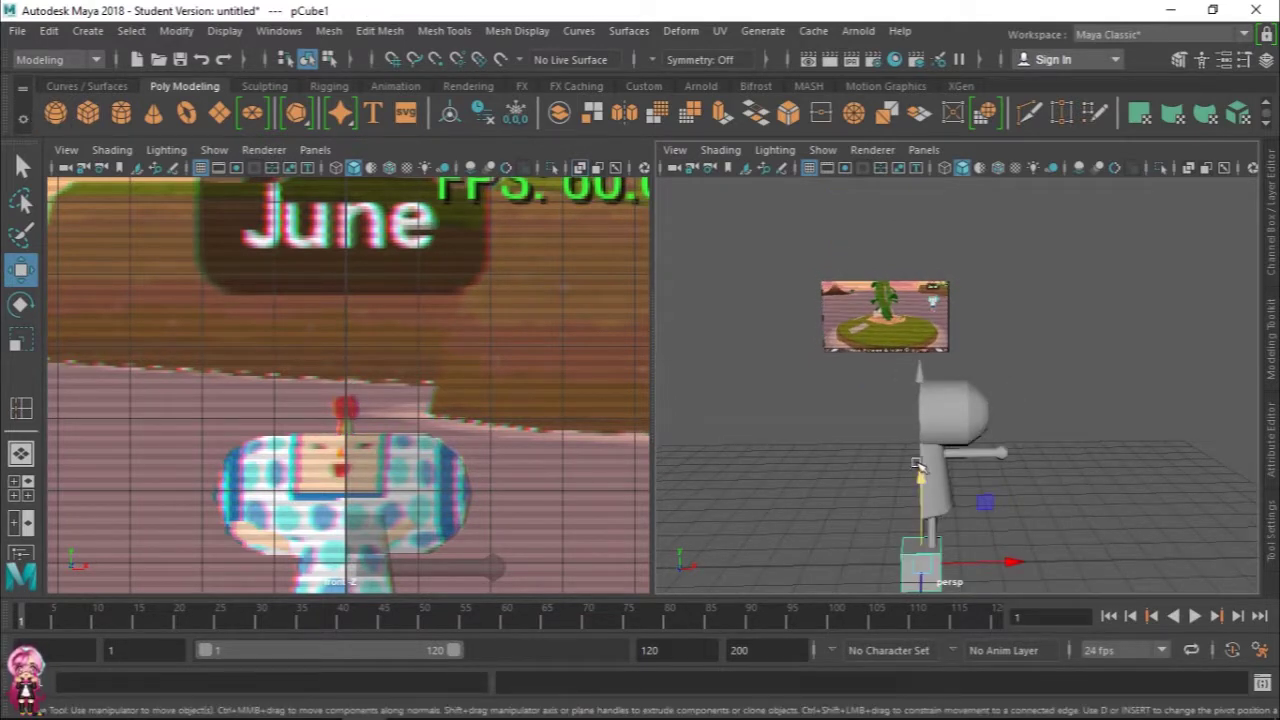
{"action": "key", "text": "Delete"}
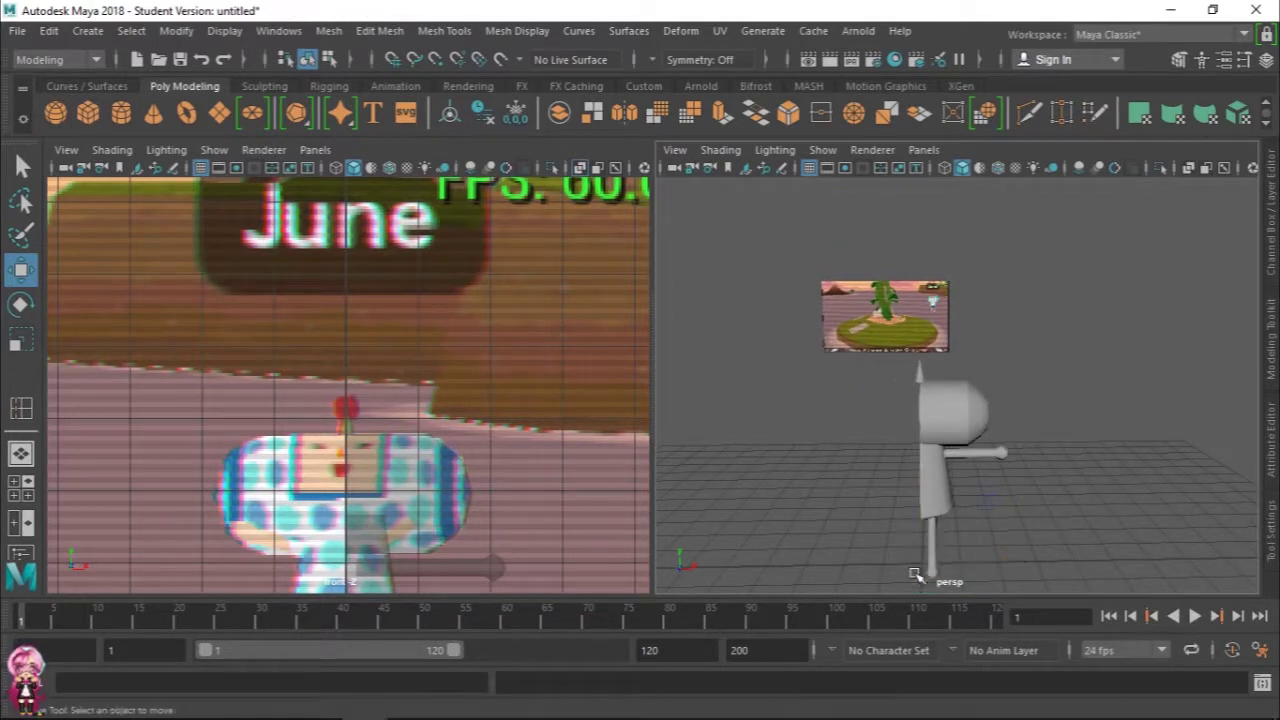
Step: Create a polygon sphere and raise it up to the figure's head
{"action": "left_click", "coordinate": [55, 112]}
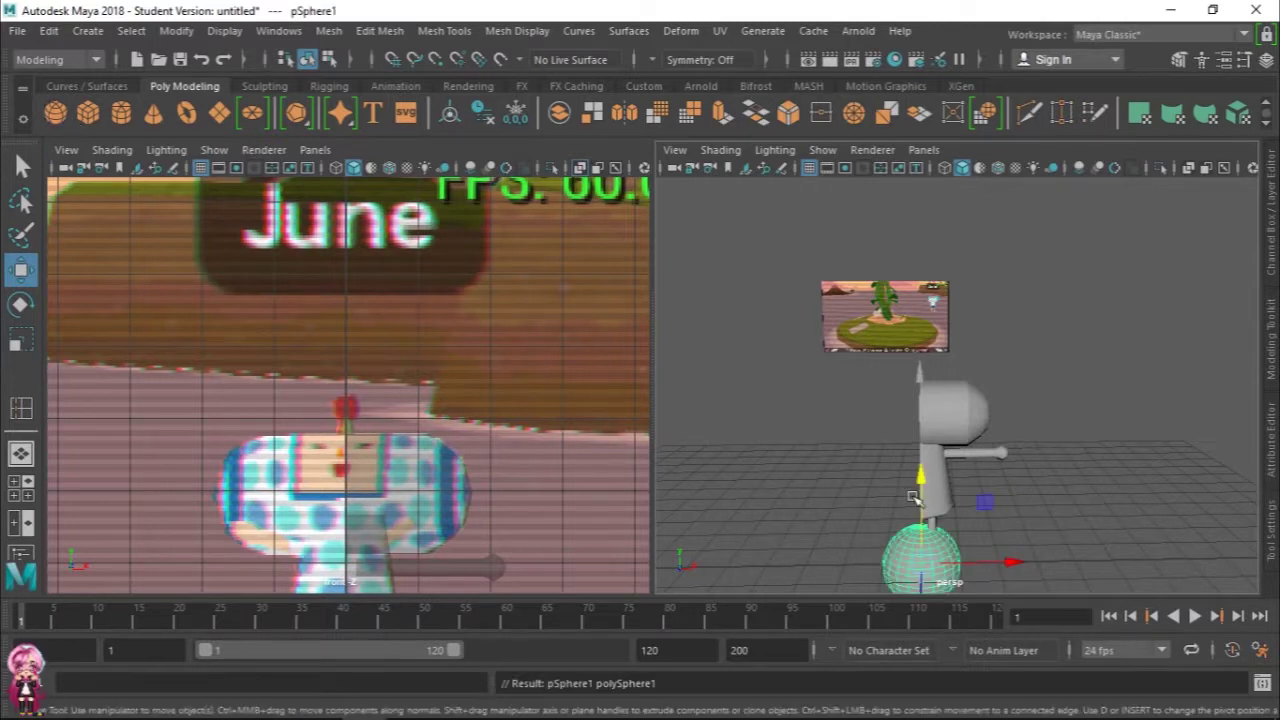
{"action": "left_click_drag", "start_coordinate": [930, 452], "coordinate": [939, 226]}
{"action": "left_click", "coordinate": [1272, 252]}
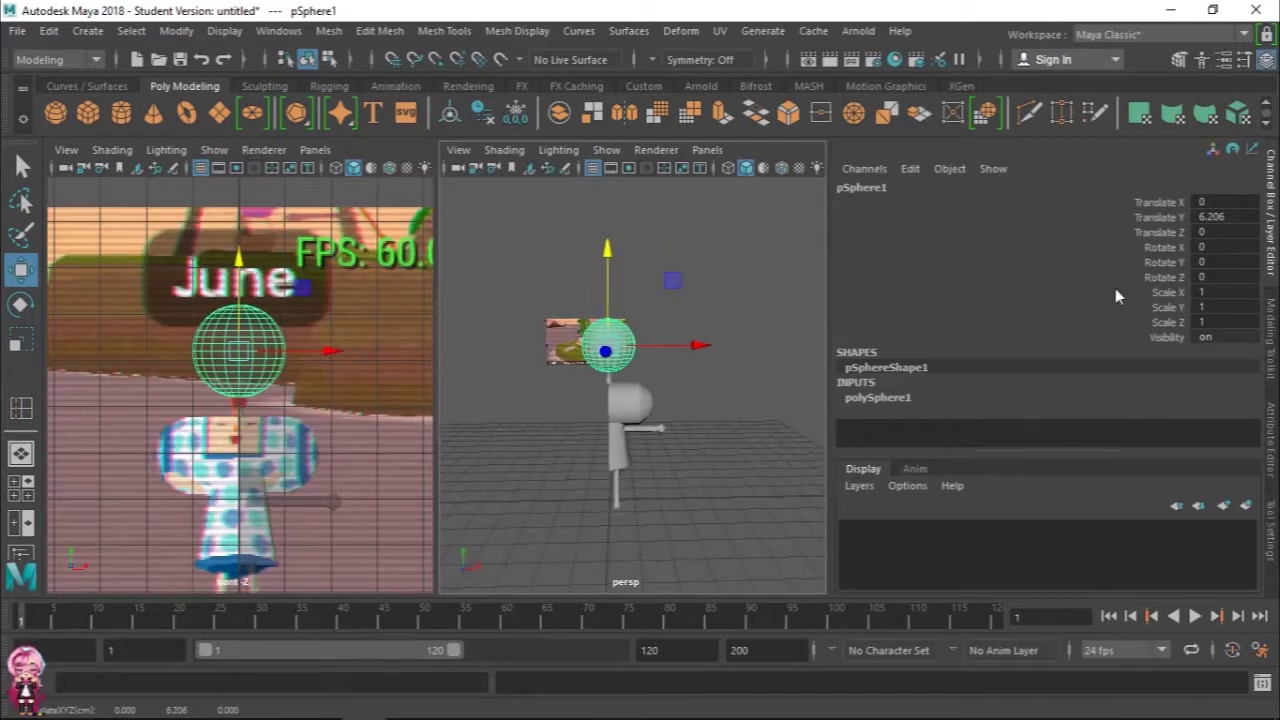
{"action": "scroll", "coordinate": [634, 413], "scroll_direction": "up", "scroll_amount": 5}
{"action": "key", "text": "f"}
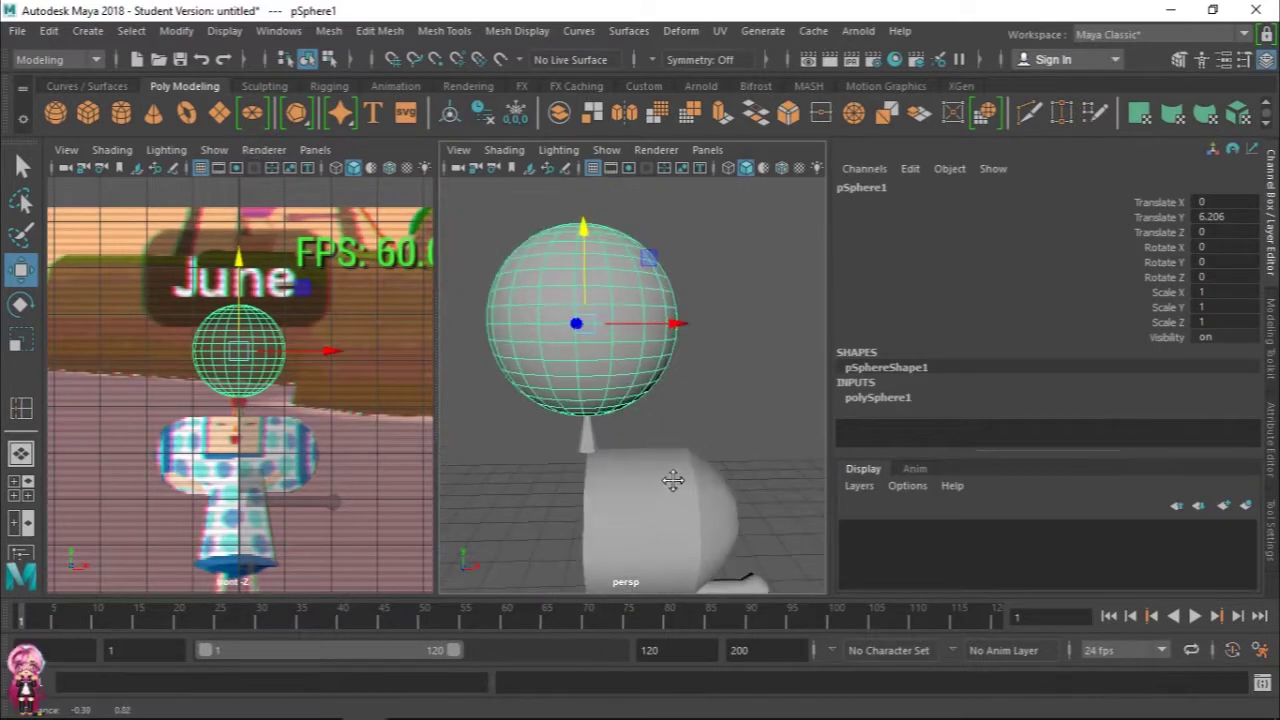
Step: Reduce the sphere to 8 axis and 6 height subdivisions
{"action": "left_click", "coordinate": [872, 400]}
{"action": "scroll", "coordinate": [1196, 423], "scroll_direction": "down", "scroll_amount": 1}
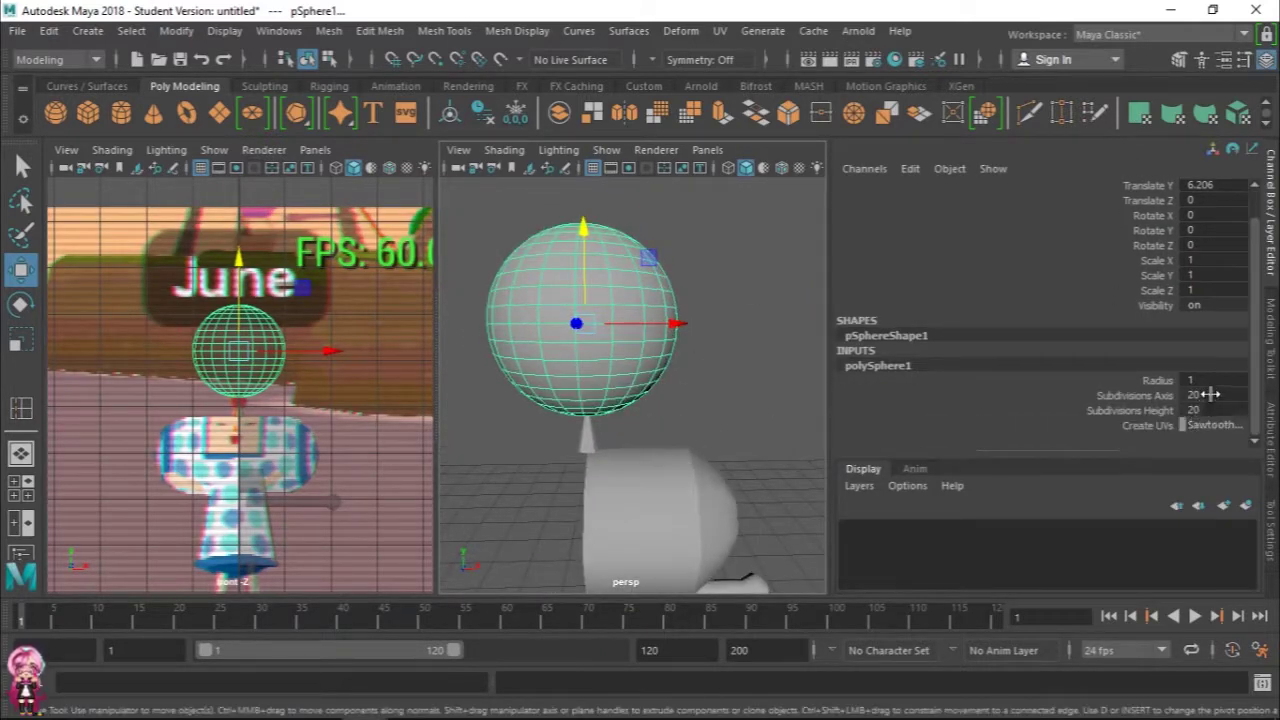
{"action": "type", "text": "10"}
{"action": "key", "text": "Return"}
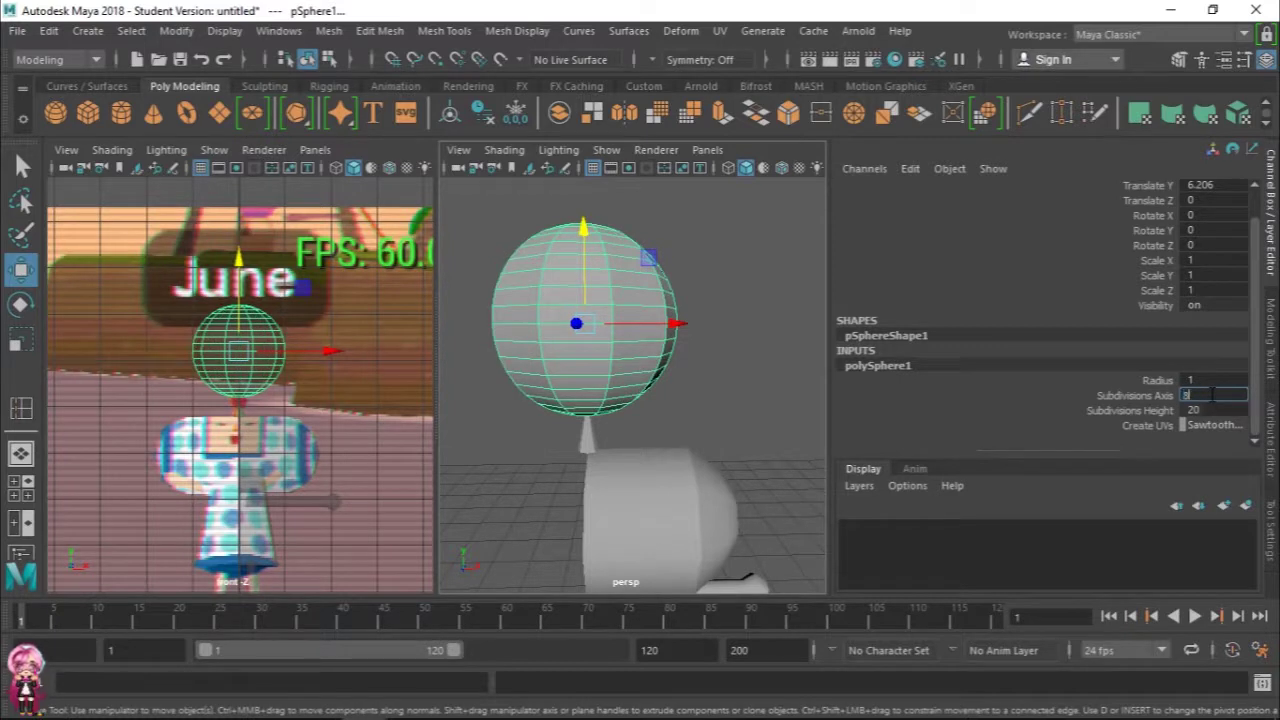
{"action": "key", "text": "Return"}
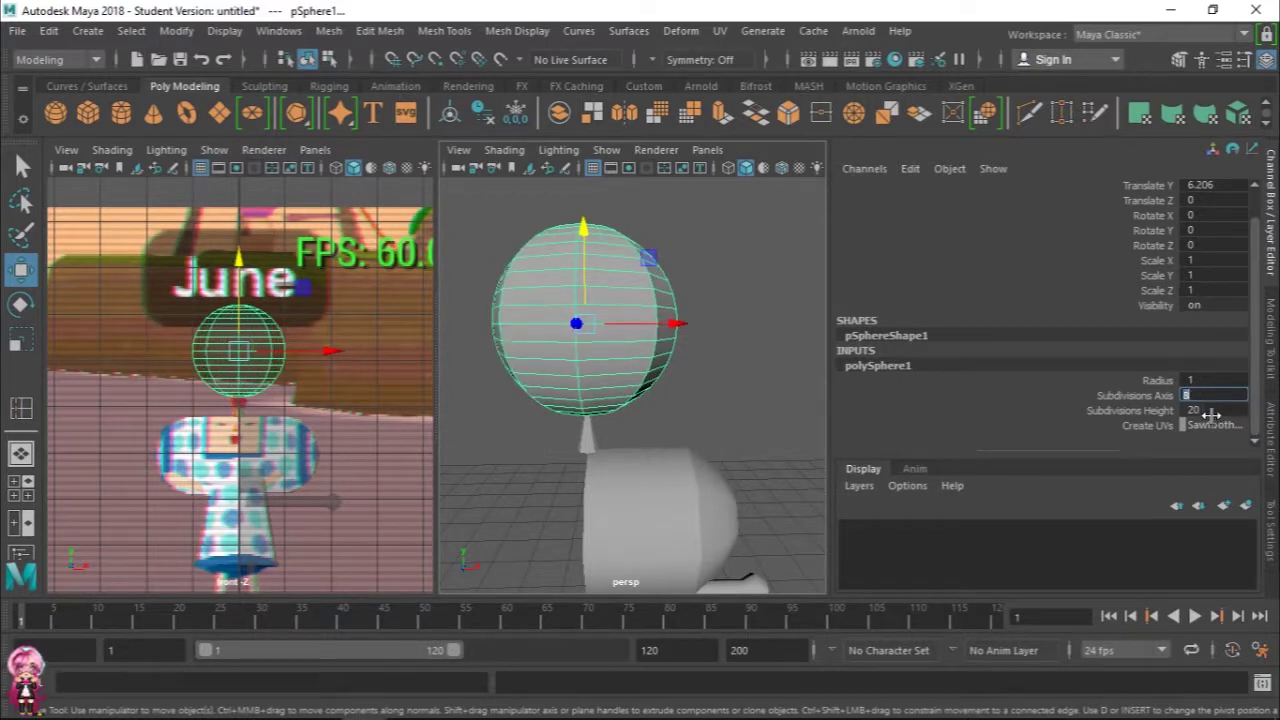
{"action": "left_click", "coordinate": [1212, 410]}
{"action": "type", "text": "8"}
{"action": "key", "text": "Return"}
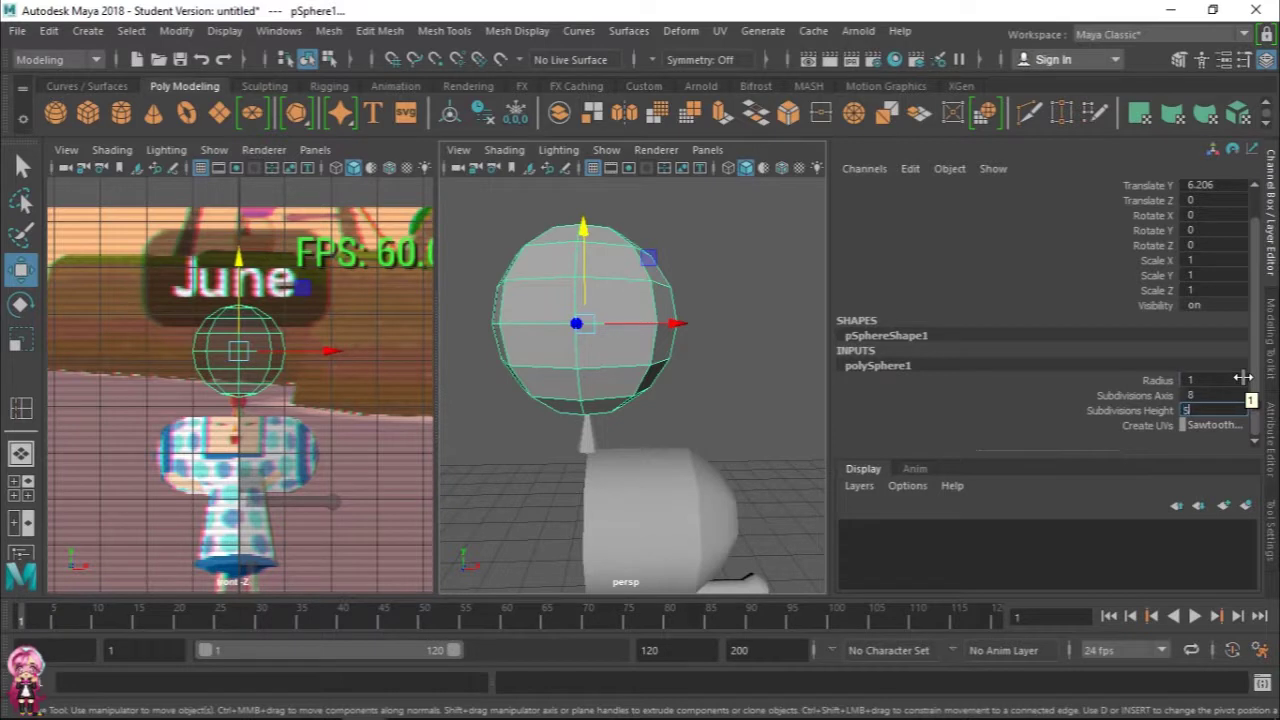
{"action": "key", "text": "Return"}
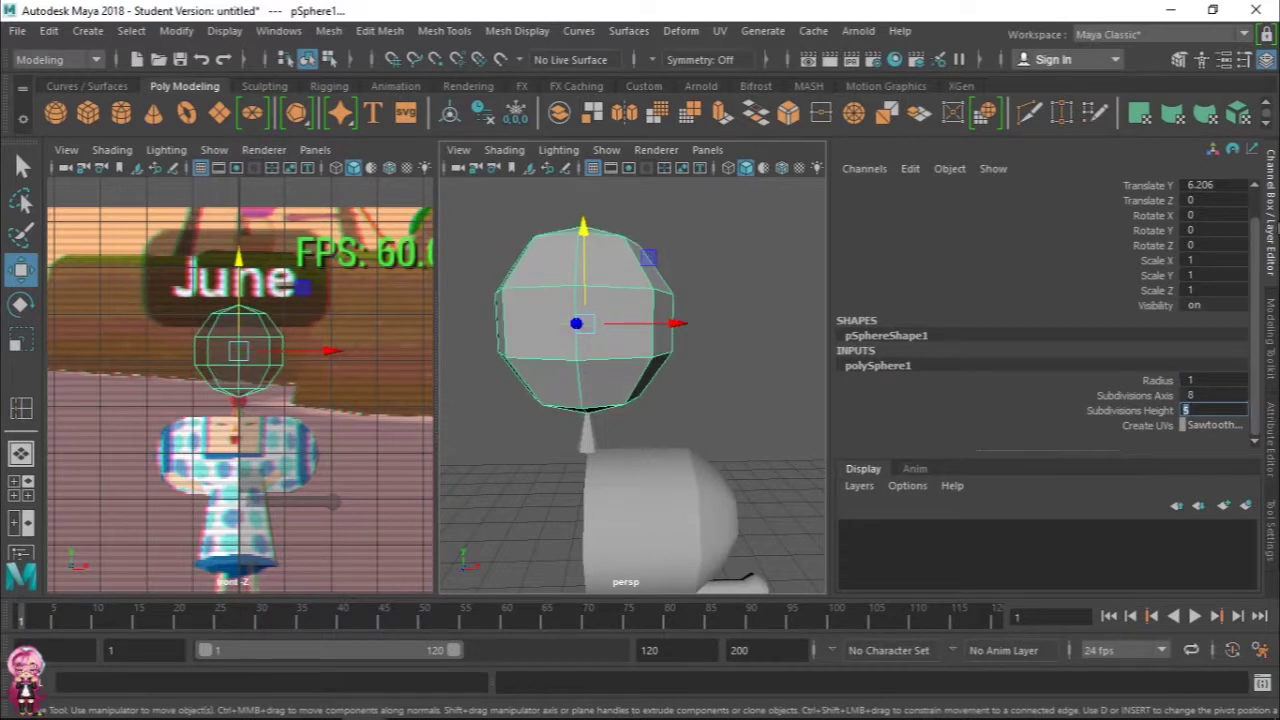
{"action": "left_click", "coordinate": [1274, 228]}
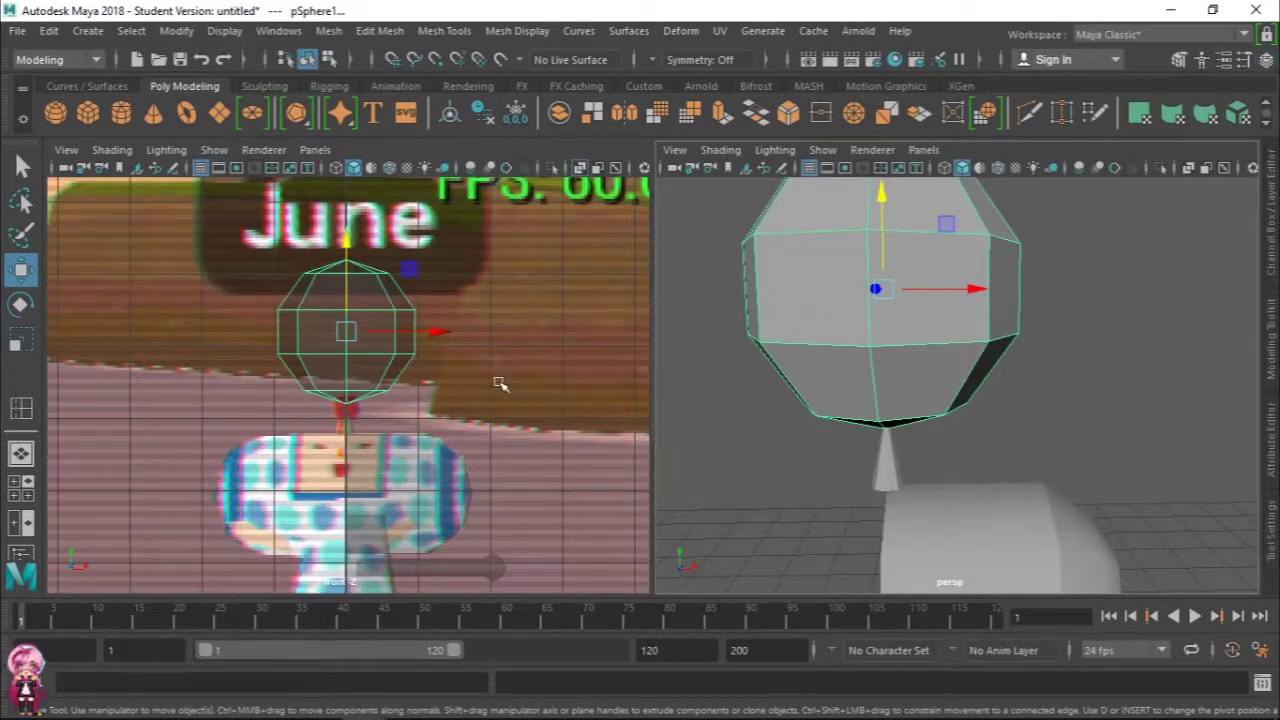
Step: Scale the sphere down to about 0.172 and seat it on the antenna tip
{"action": "left_click", "coordinate": [366, 335]}
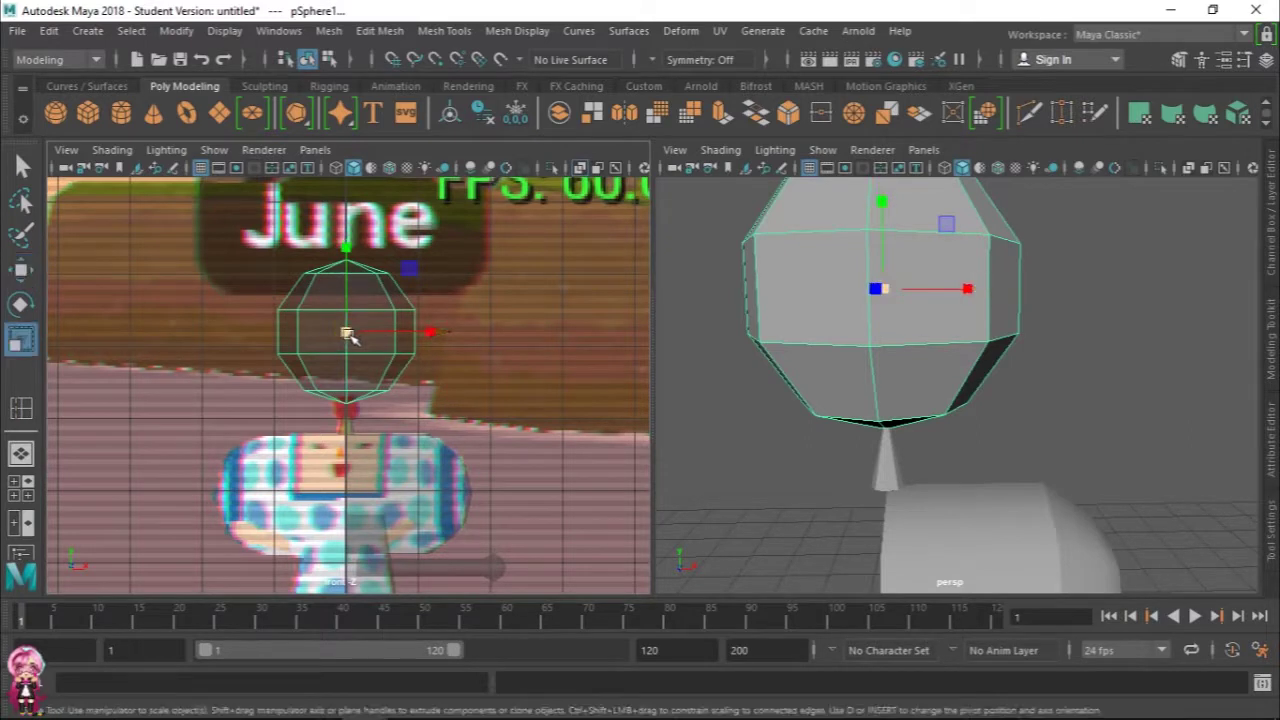
{"action": "key", "text": "r"}
{"action": "left_click_drag", "start_coordinate": [352, 334], "coordinate": [272, 327]}
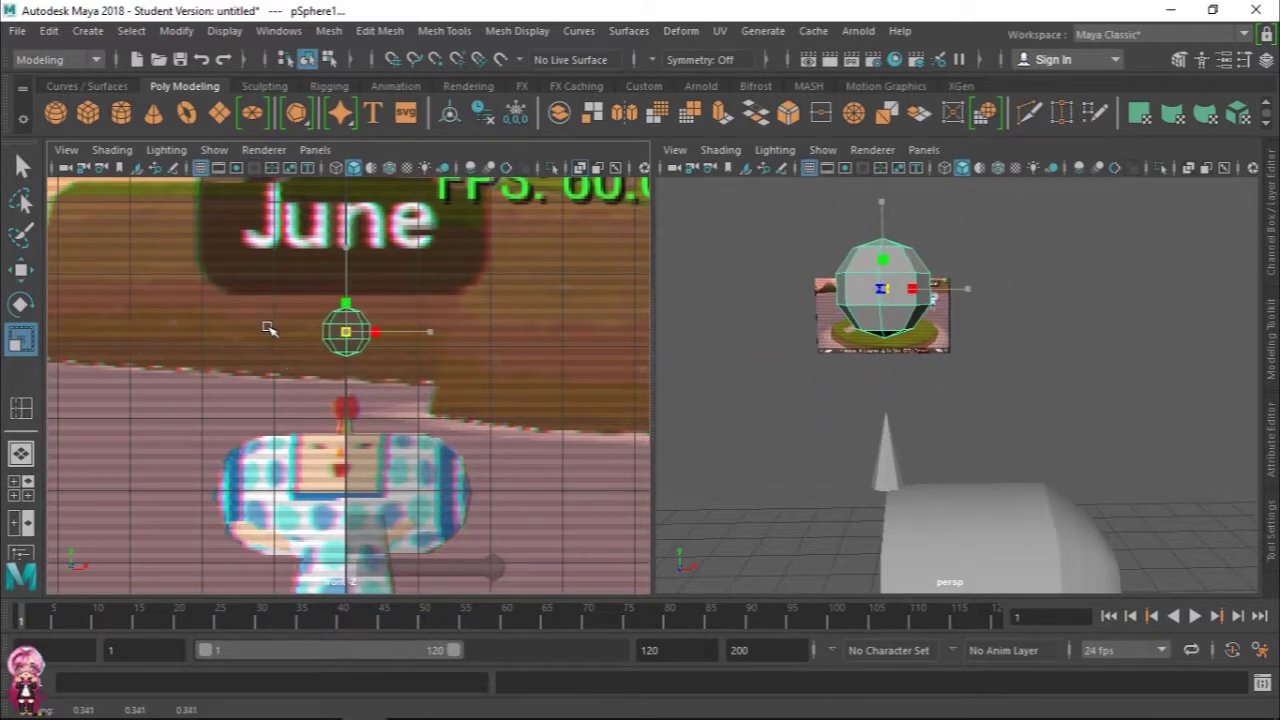
{"action": "key", "text": "w"}
{"action": "left_click_drag", "start_coordinate": [350, 245], "coordinate": [350, 298]}
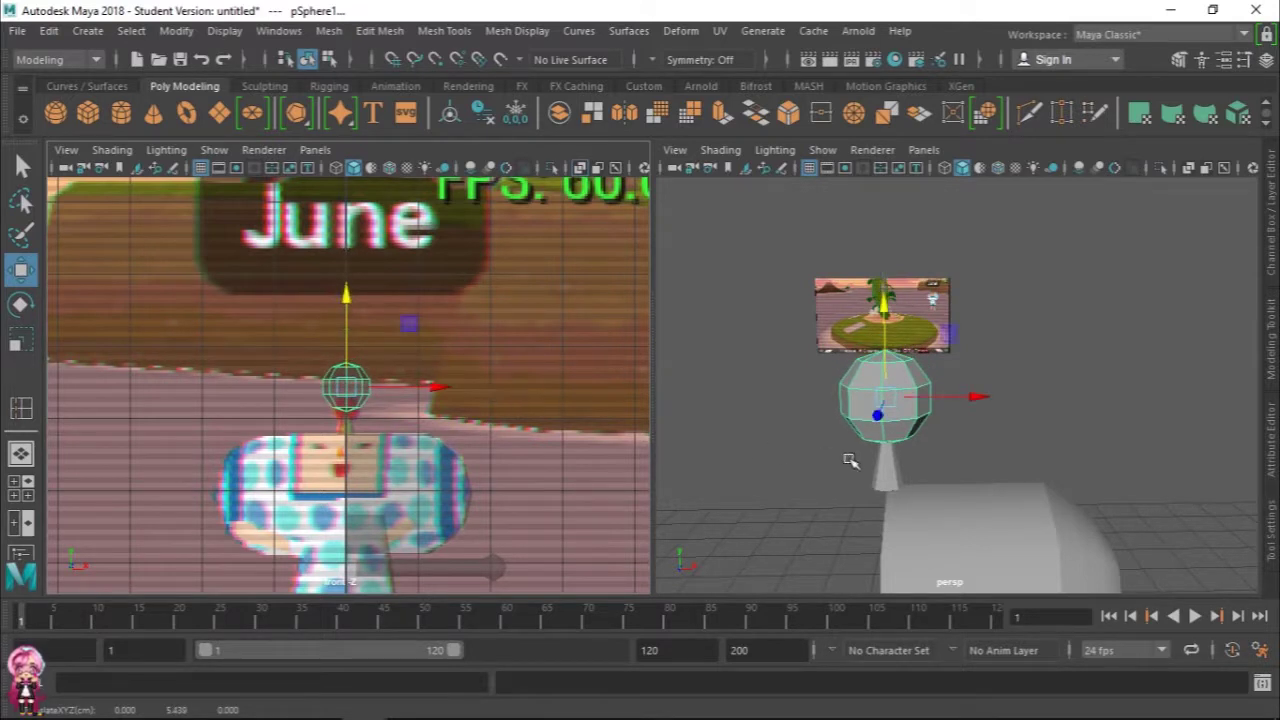
{"action": "key", "text": "r"}
{"action": "left_click_drag", "start_coordinate": [887, 390], "coordinate": [876, 381]}
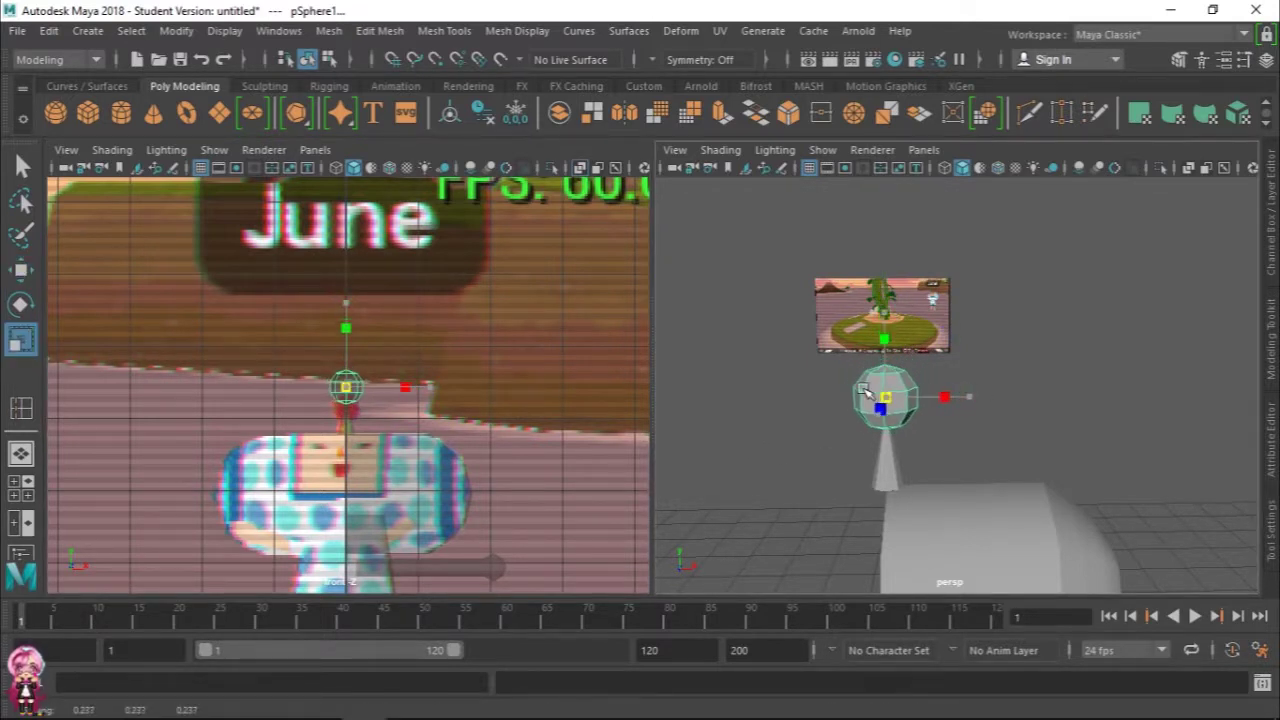
{"action": "key", "text": "w"}
{"action": "left_click_drag", "start_coordinate": [893, 298], "coordinate": [885, 312]}
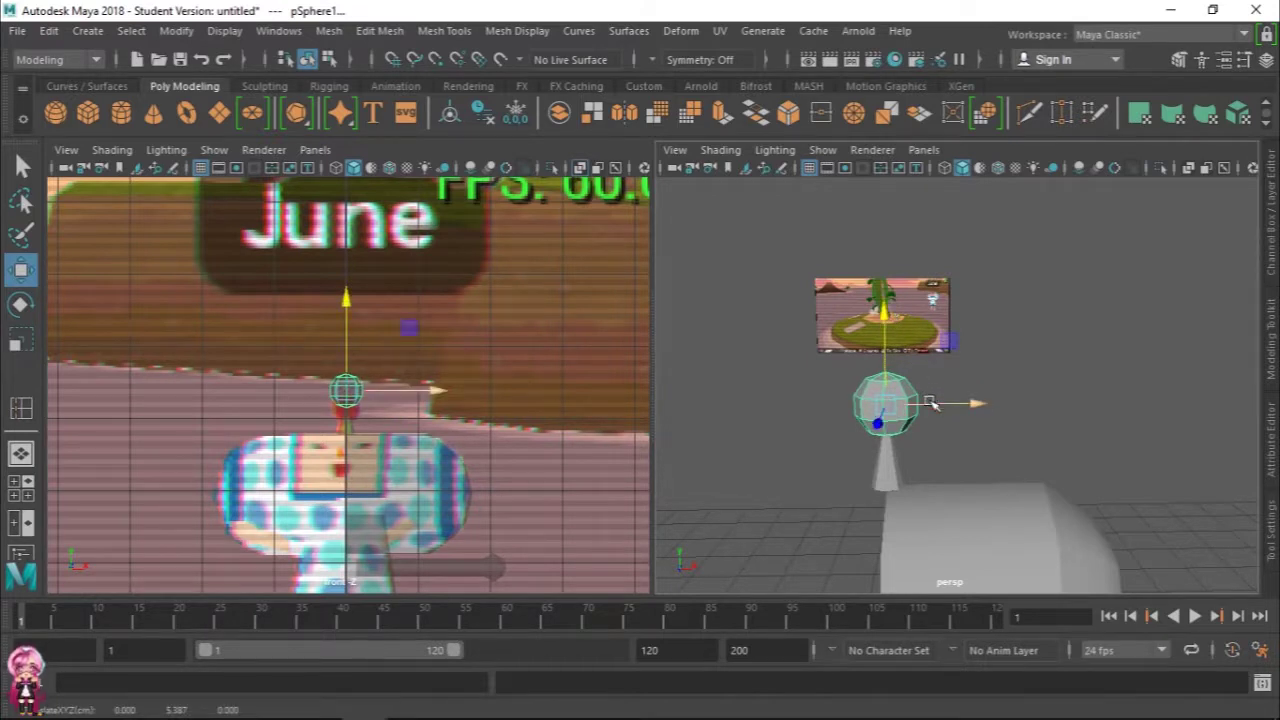
Step: Maximize the perspective view, orbit around the model, and reselect the antenna ball
{"action": "left_click_drag", "start_coordinate": [976, 456], "coordinate": [1082, 514], "text": "alt"}
{"action": "key", "text": "space"}
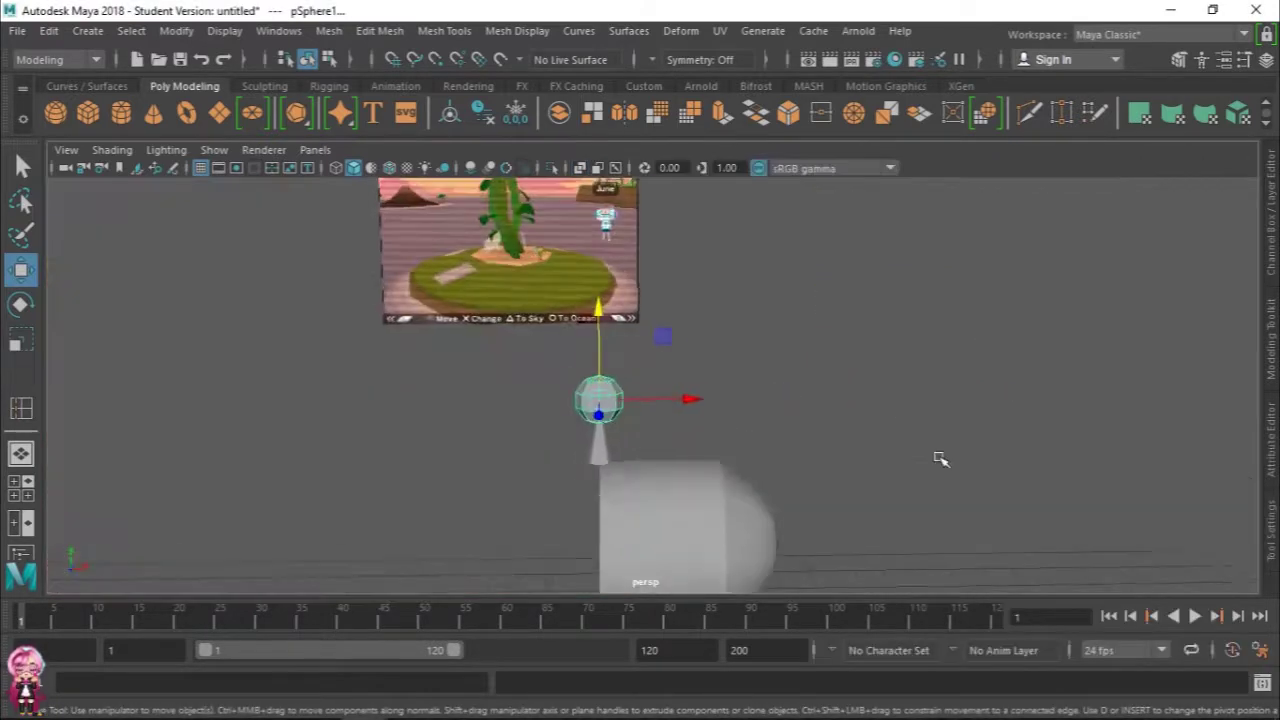
{"action": "left_click", "coordinate": [940, 459]}
{"action": "mouse_move", "coordinate": [940, 459]}
{"action": "left_mouse_down", "text": "alt"}
{"action": "mouse_move", "coordinate": [914, 457]}
{"action": "mouse_move", "coordinate": [937, 446]}
{"action": "mouse_move", "coordinate": [951, 473]}
{"action": "mouse_move", "coordinate": [891, 491]}
{"action": "mouse_move", "coordinate": [920, 477]}
{"action": "mouse_move", "coordinate": [842, 470]}
{"action": "left_mouse_up", "text": "alt"}
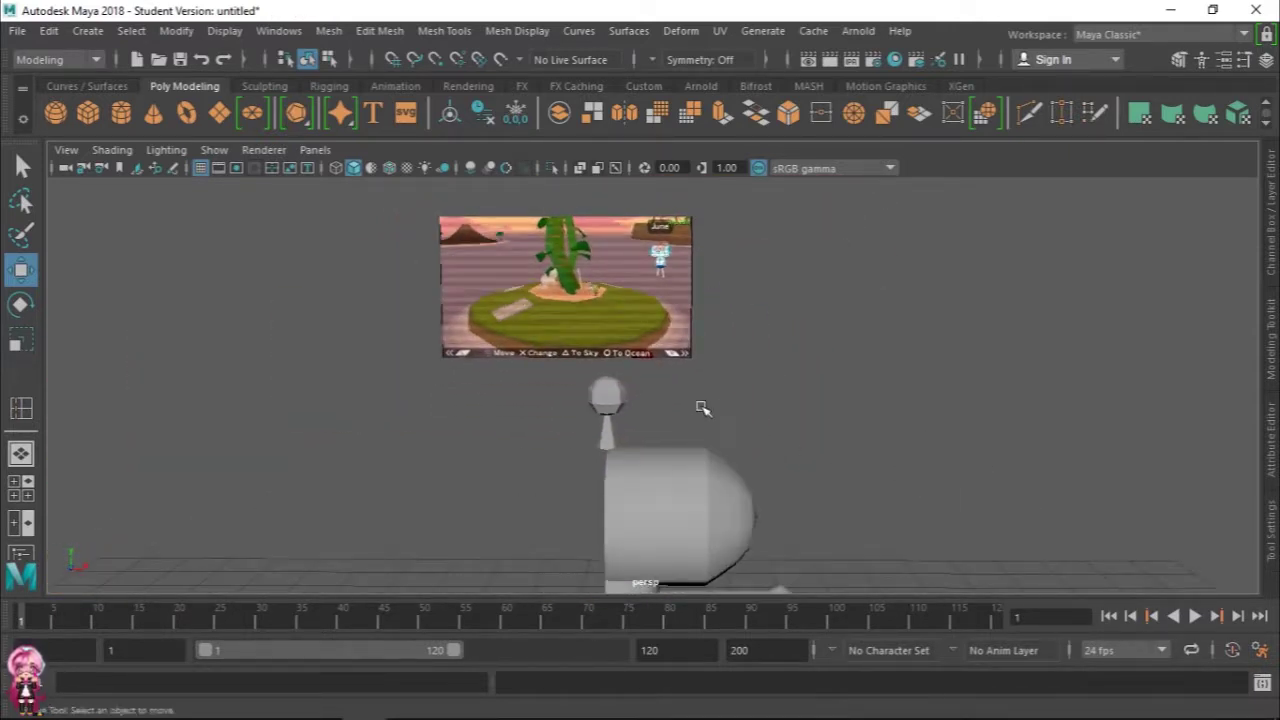
{"action": "left_click", "coordinate": [606, 393]}
{"action": "key", "text": "e"}
{"action": "key", "text": "r"}
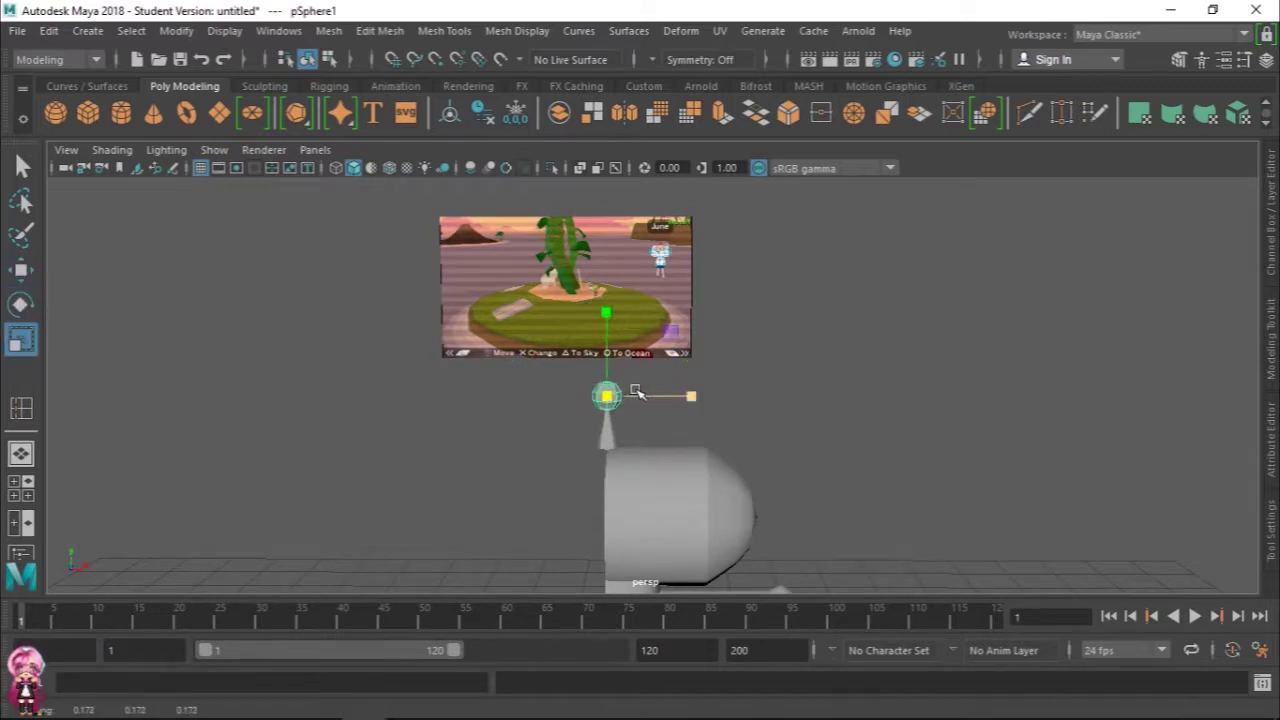
Step: Reframe a front three-quarter view and reselect the antenna ball
{"action": "left_click", "coordinate": [740, 388]}
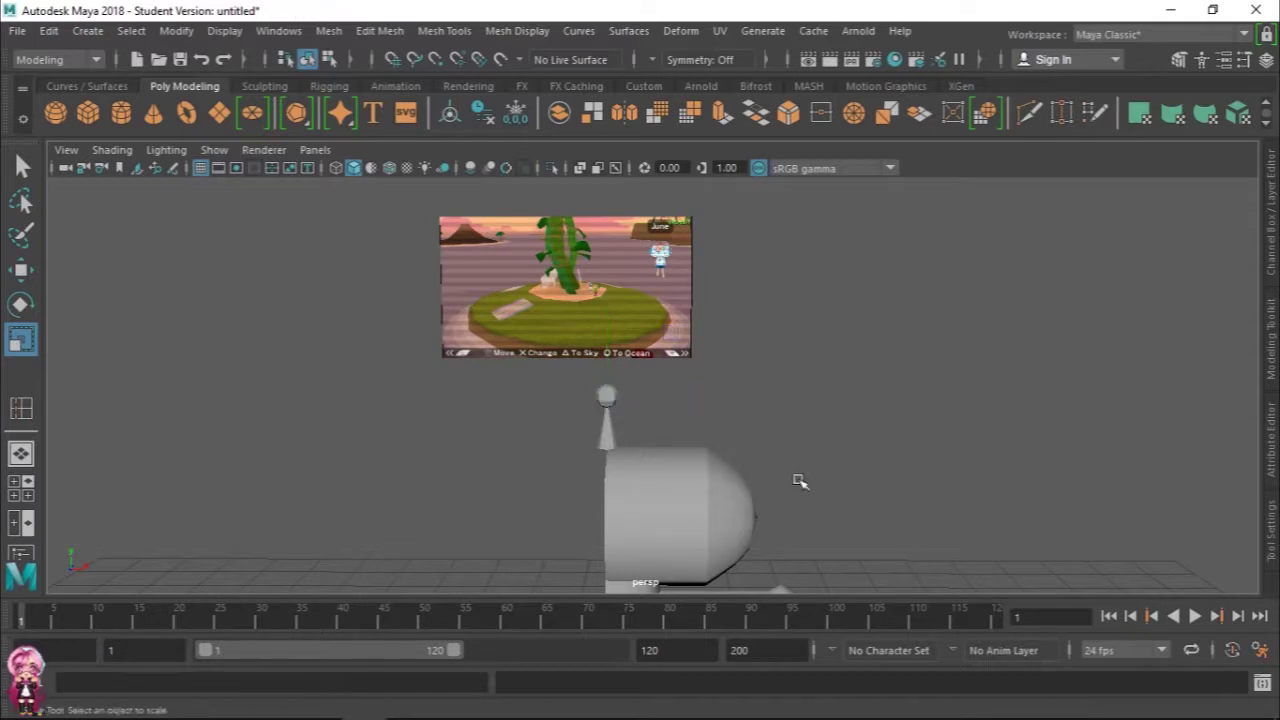
{"action": "mouse_move", "coordinate": [800, 480]}
{"action": "left_mouse_down", "text": "alt"}
{"action": "mouse_move", "coordinate": [823, 466]}
{"action": "mouse_move", "coordinate": [754, 486]}
{"action": "mouse_move", "coordinate": [780, 496]}
{"action": "left_mouse_up", "text": "alt"}
{"action": "scroll", "coordinate": [780, 497], "scroll_direction": "down", "scroll_amount": 3}
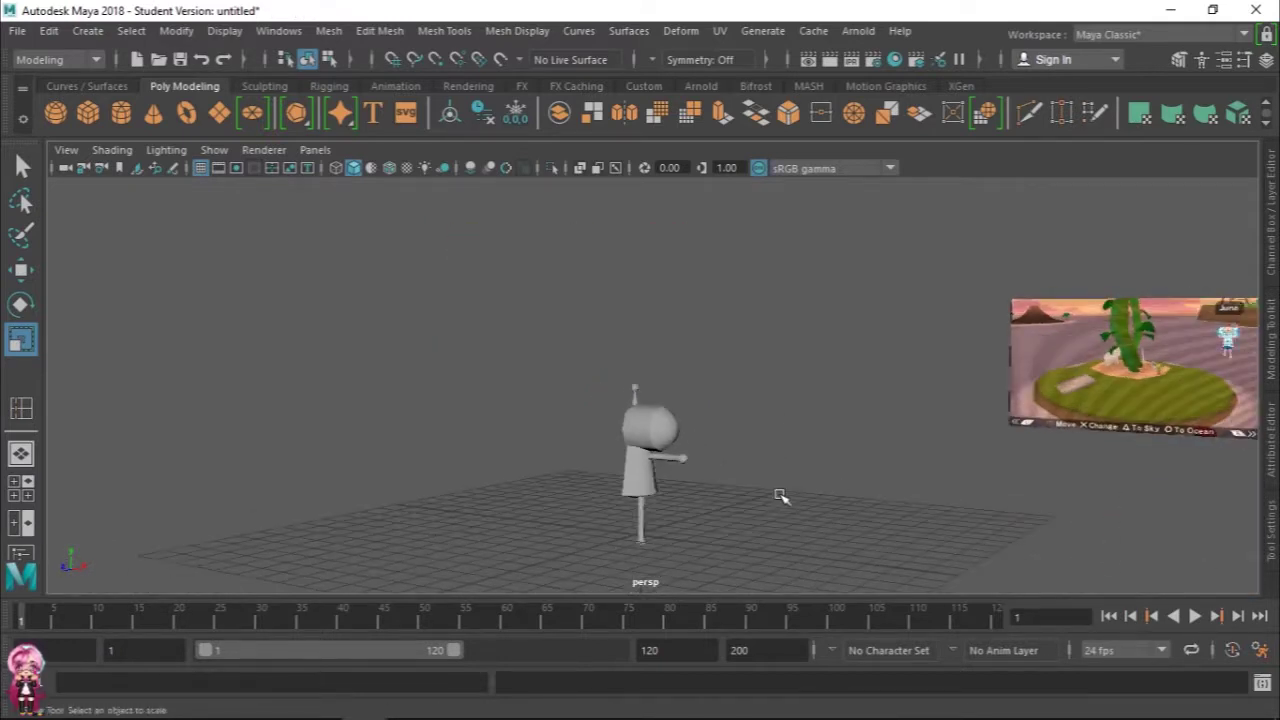
{"action": "scroll", "coordinate": [780, 497], "scroll_direction": "down", "scroll_amount": 2}
{"action": "scroll", "coordinate": [780, 497], "scroll_direction": "up", "scroll_amount": 4}
{"action": "scroll", "coordinate": [780, 497], "scroll_direction": "up", "scroll_amount": 3}
{"action": "left_click", "coordinate": [604, 391]}
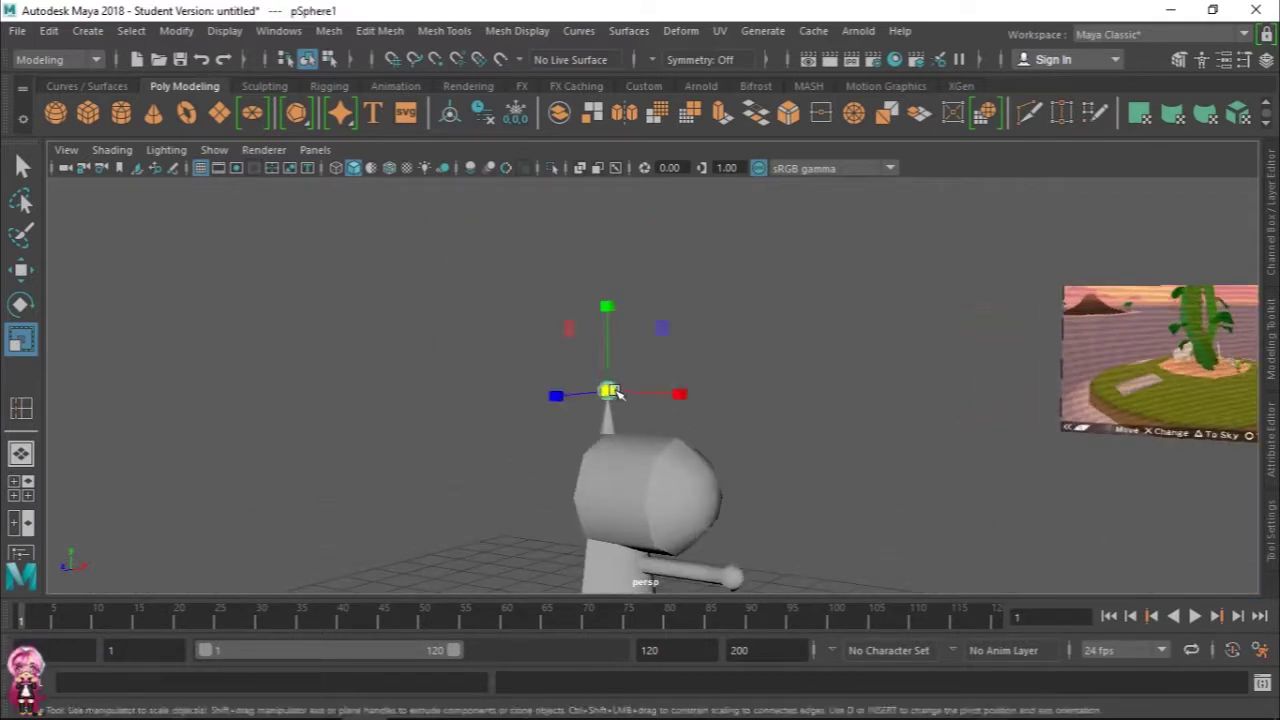
{"action": "key", "text": "e"}
{"action": "key", "text": "r"}
Step: Shrink the ball uniformly to about 0.135 on all axes, then deselect it
{"action": "left_click", "coordinate": [610, 391]}
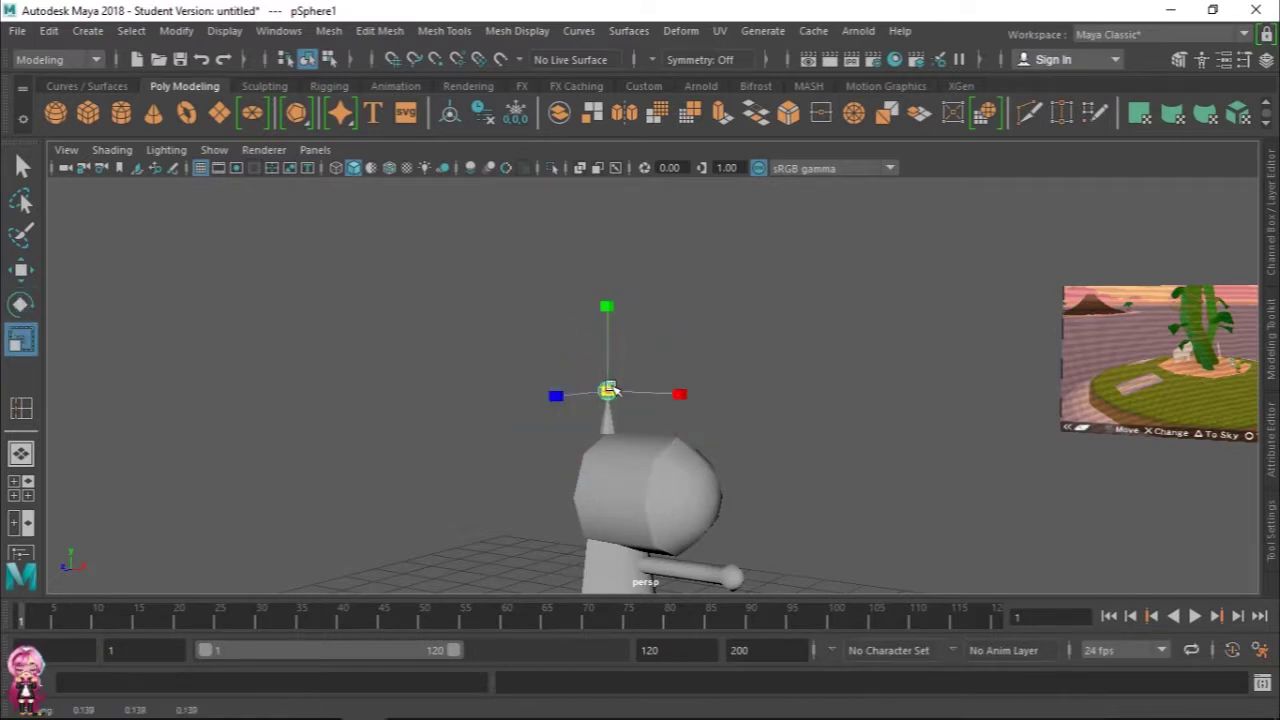
{"action": "left_click_drag", "start_coordinate": [618, 392], "coordinate": [612, 390]}
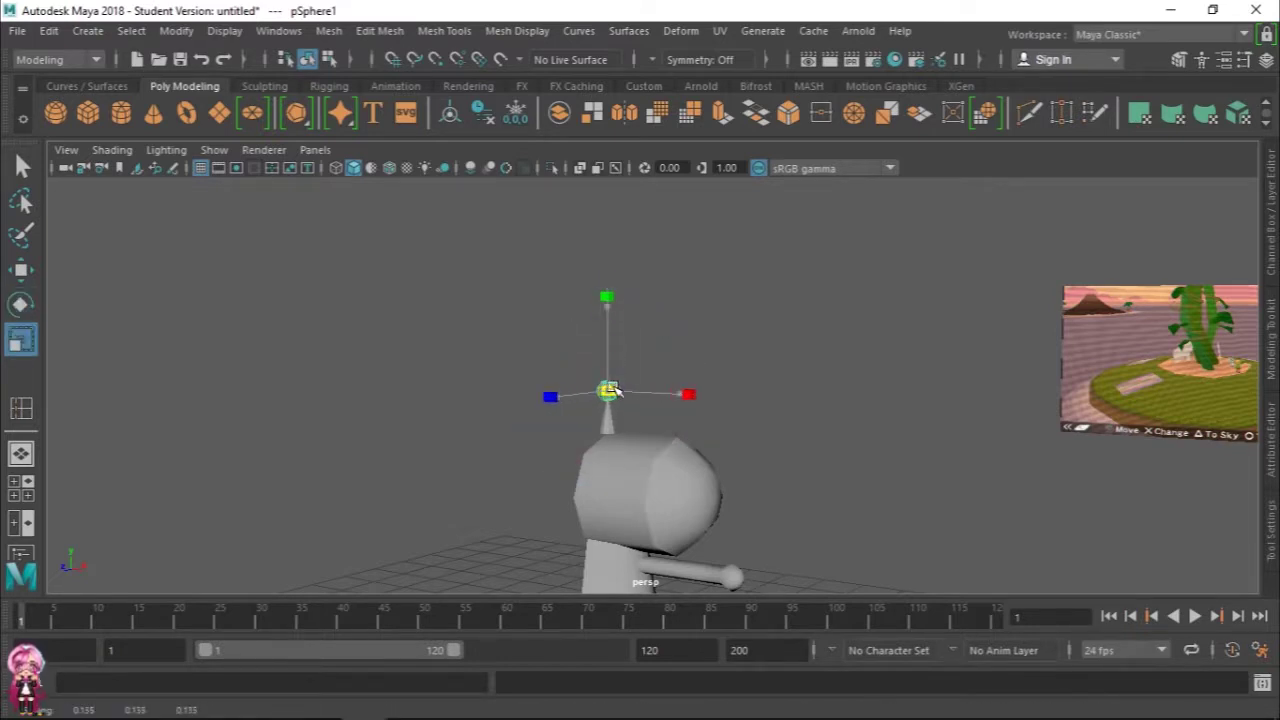
{"action": "key", "text": "w"}
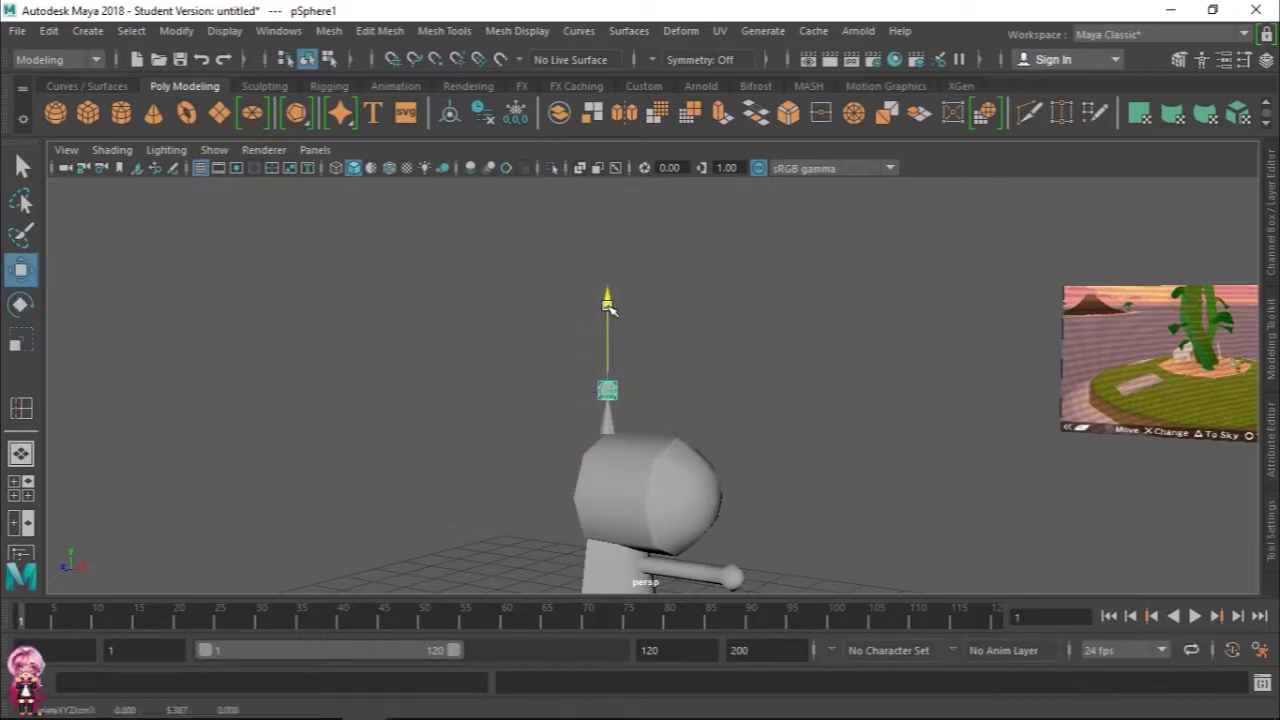
{"action": "left_click", "coordinate": [784, 520]}
{"action": "mouse_move", "coordinate": [786, 520]}
{"action": "left_mouse_down", "text": "alt"}
{"action": "mouse_move", "coordinate": [889, 540]}
{"action": "mouse_move", "coordinate": [891, 571]}
{"action": "mouse_move", "coordinate": [897, 544]}
{"action": "left_mouse_up", "text": "alt"}
Step: Switch from the single perspective view back to the two-pane viewport layout
{"action": "key", "text": "space"}
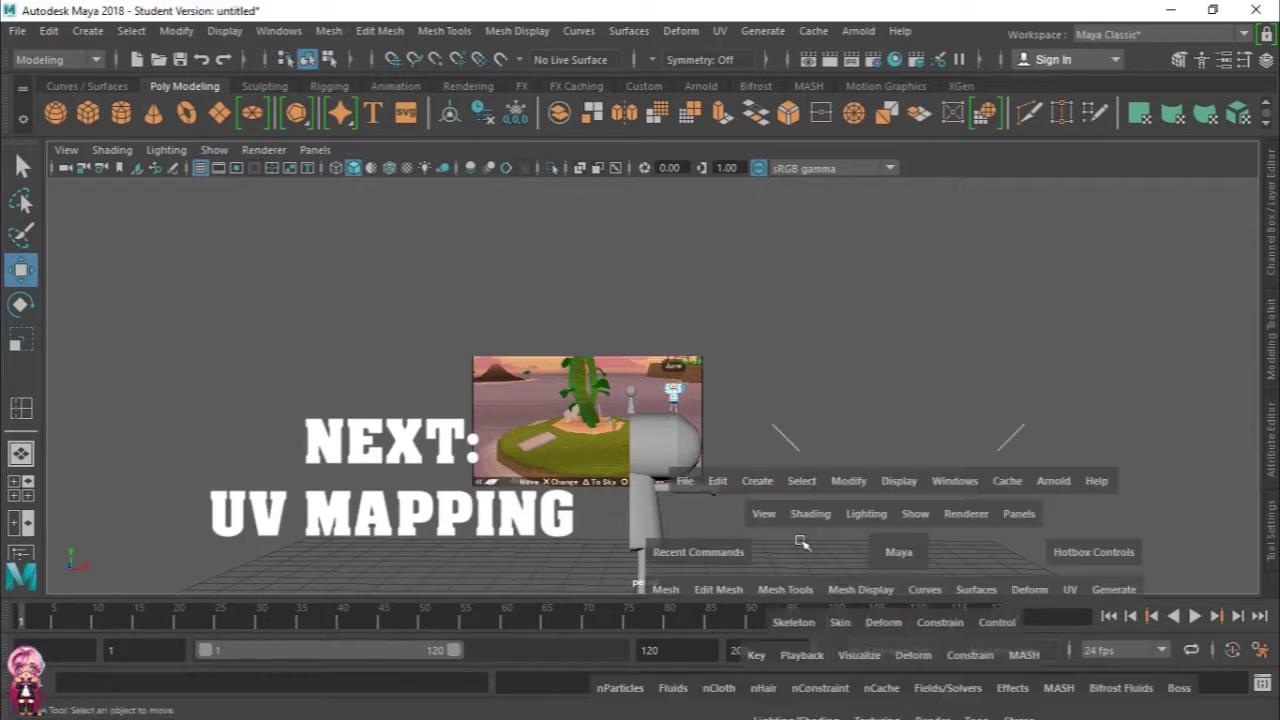